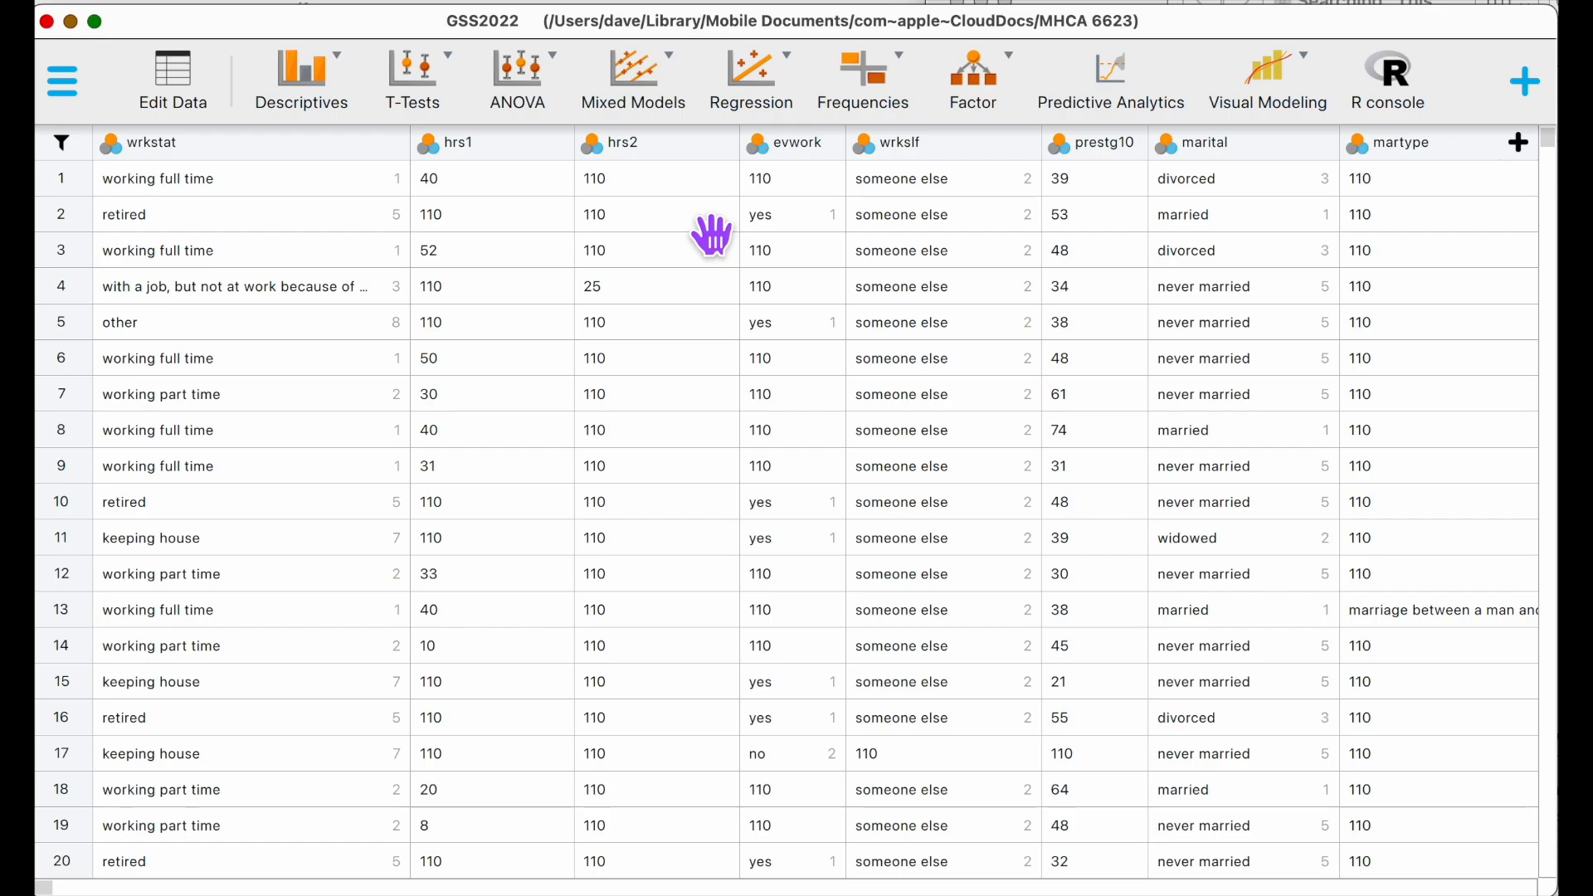
{"action": "scroll", "coordinate": [712, 235], "scroll_direction": "right", "scroll_amount": 15}
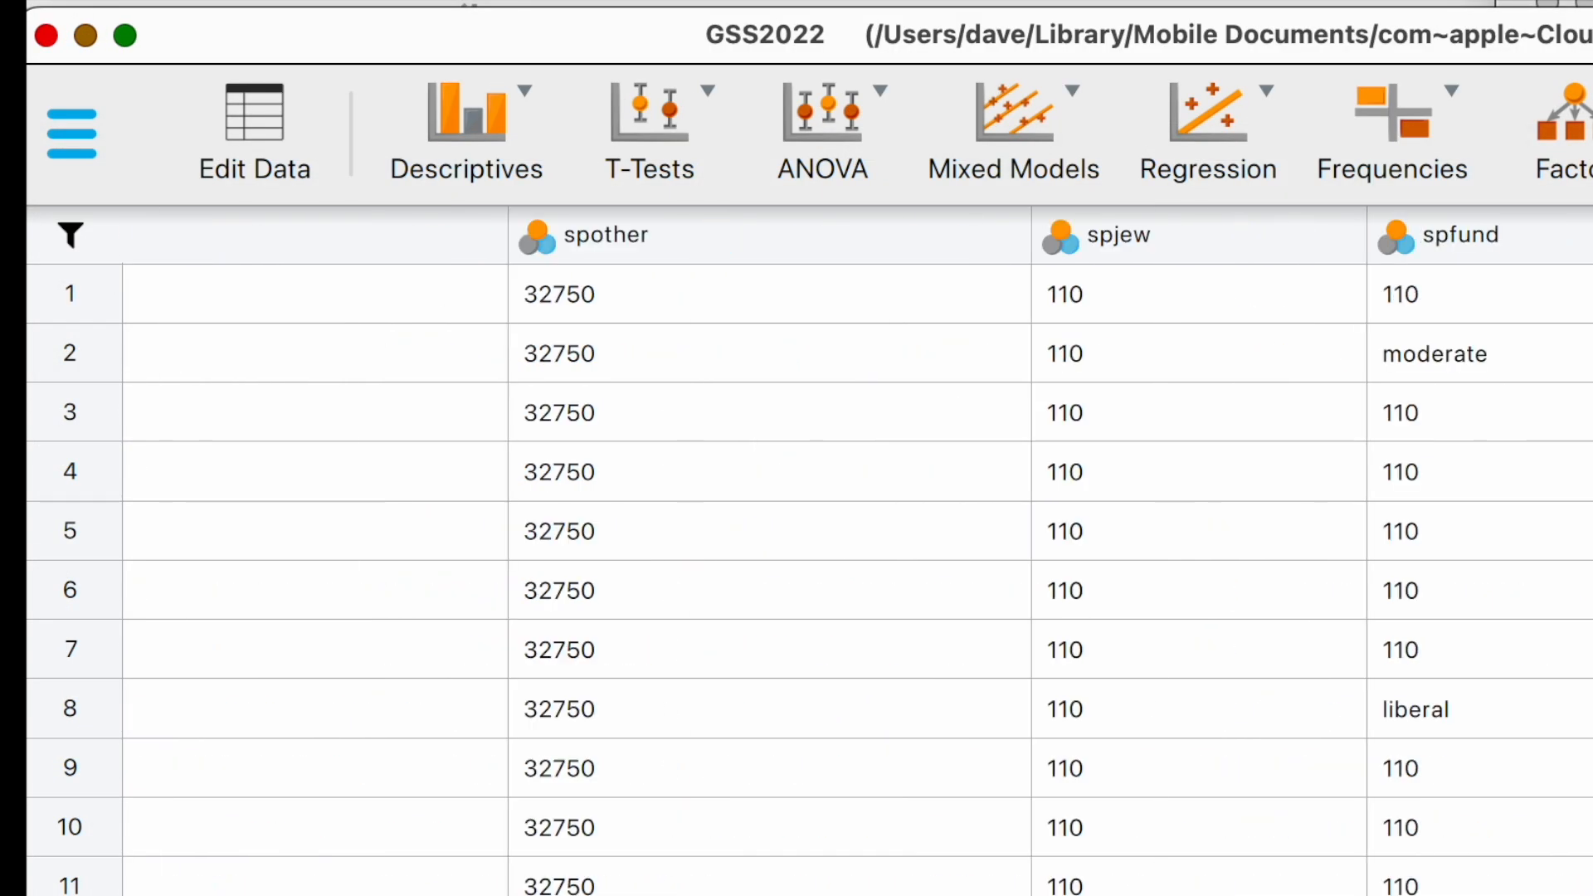
{"action": "scroll", "coordinate": [810, 548], "scroll_direction": "right", "scroll_amount": 15}
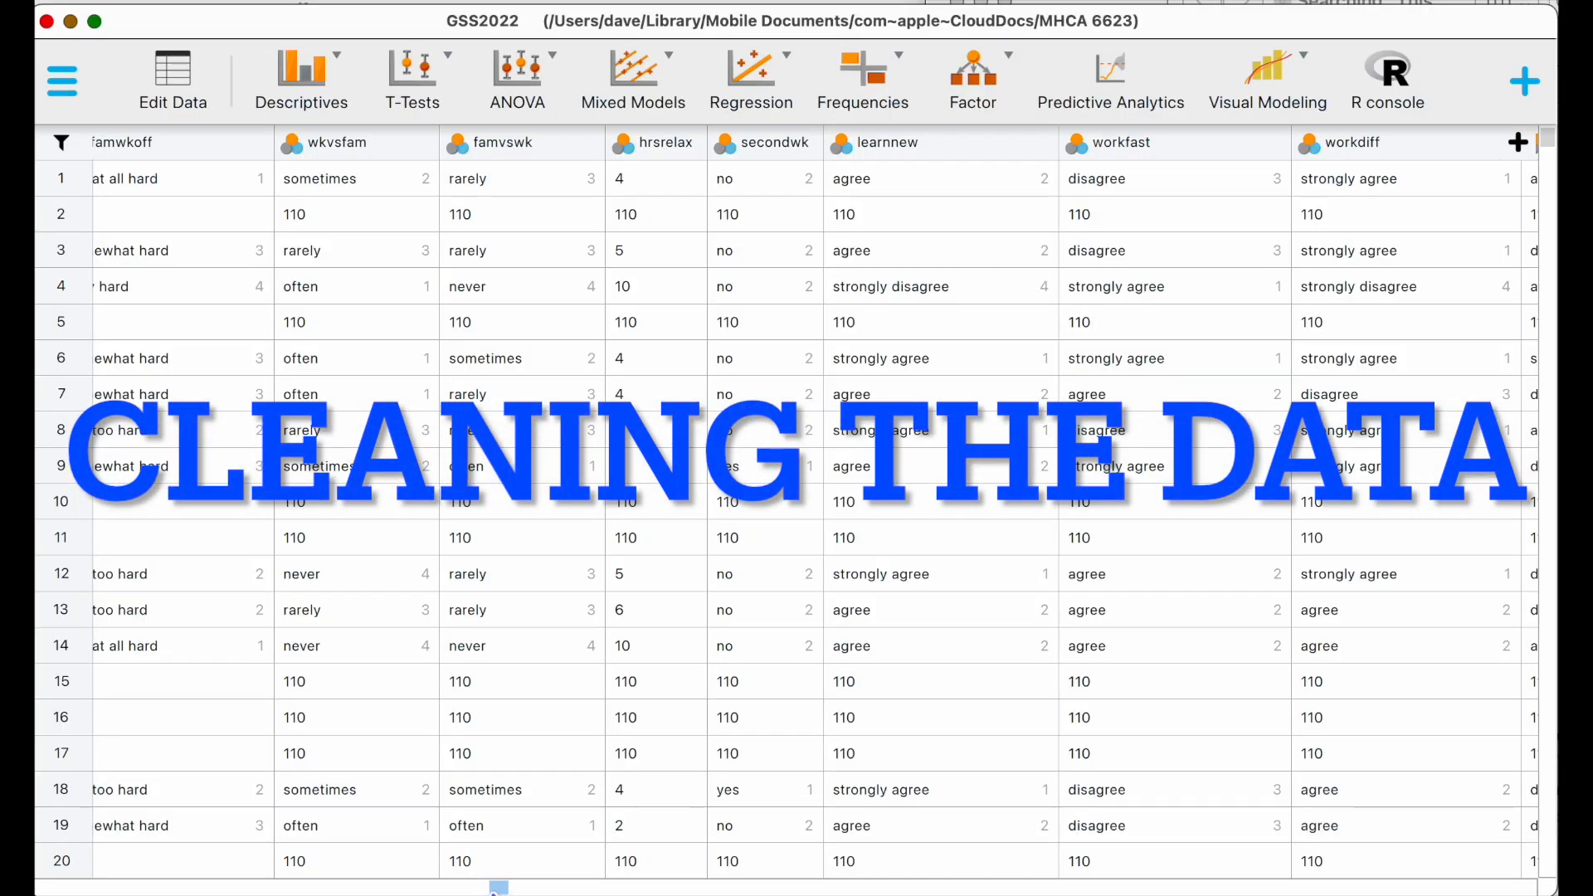
{"action": "scroll", "coordinate": [151, 866], "scroll_direction": "left", "scroll_amount": 20}
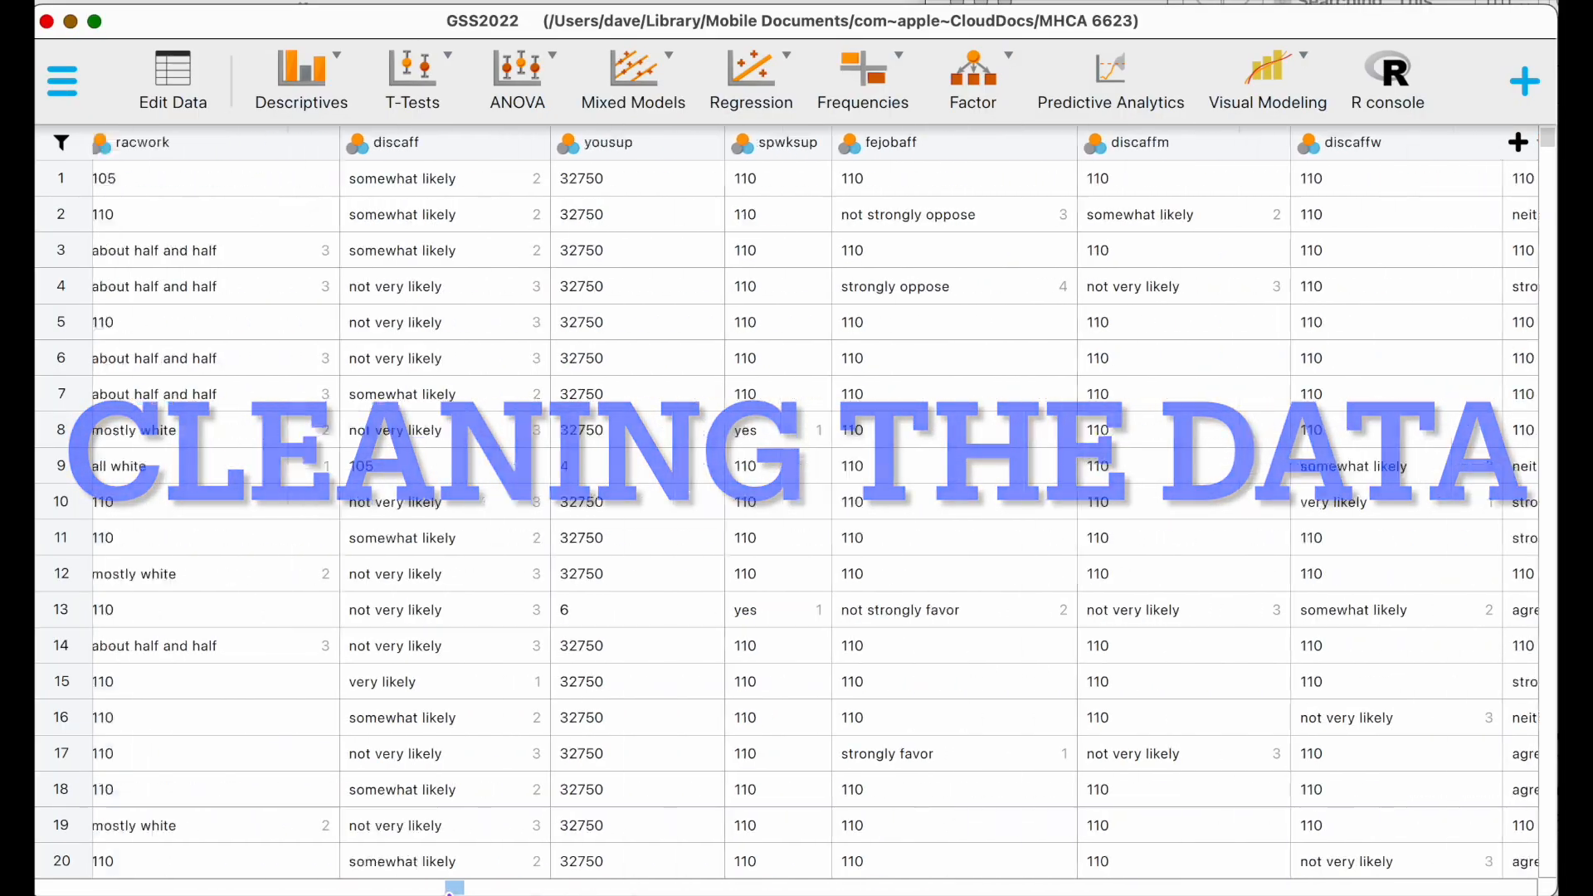
{"action": "scroll", "coordinate": [151, 865], "scroll_direction": "left", "scroll_amount": 10}
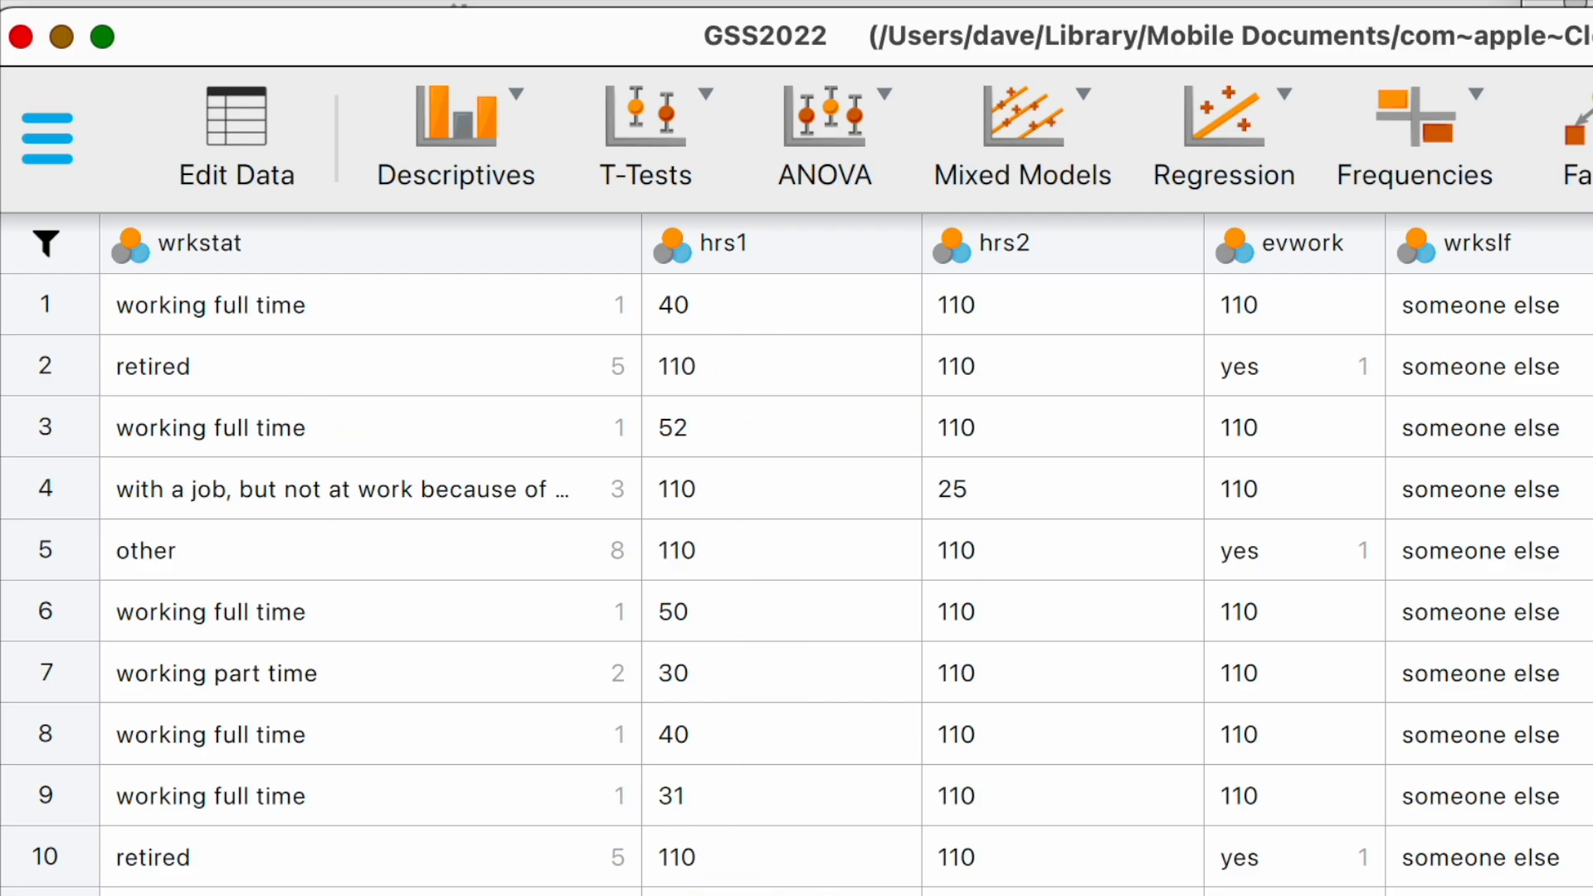
{"action": "left_click", "coordinate": [48, 138]}
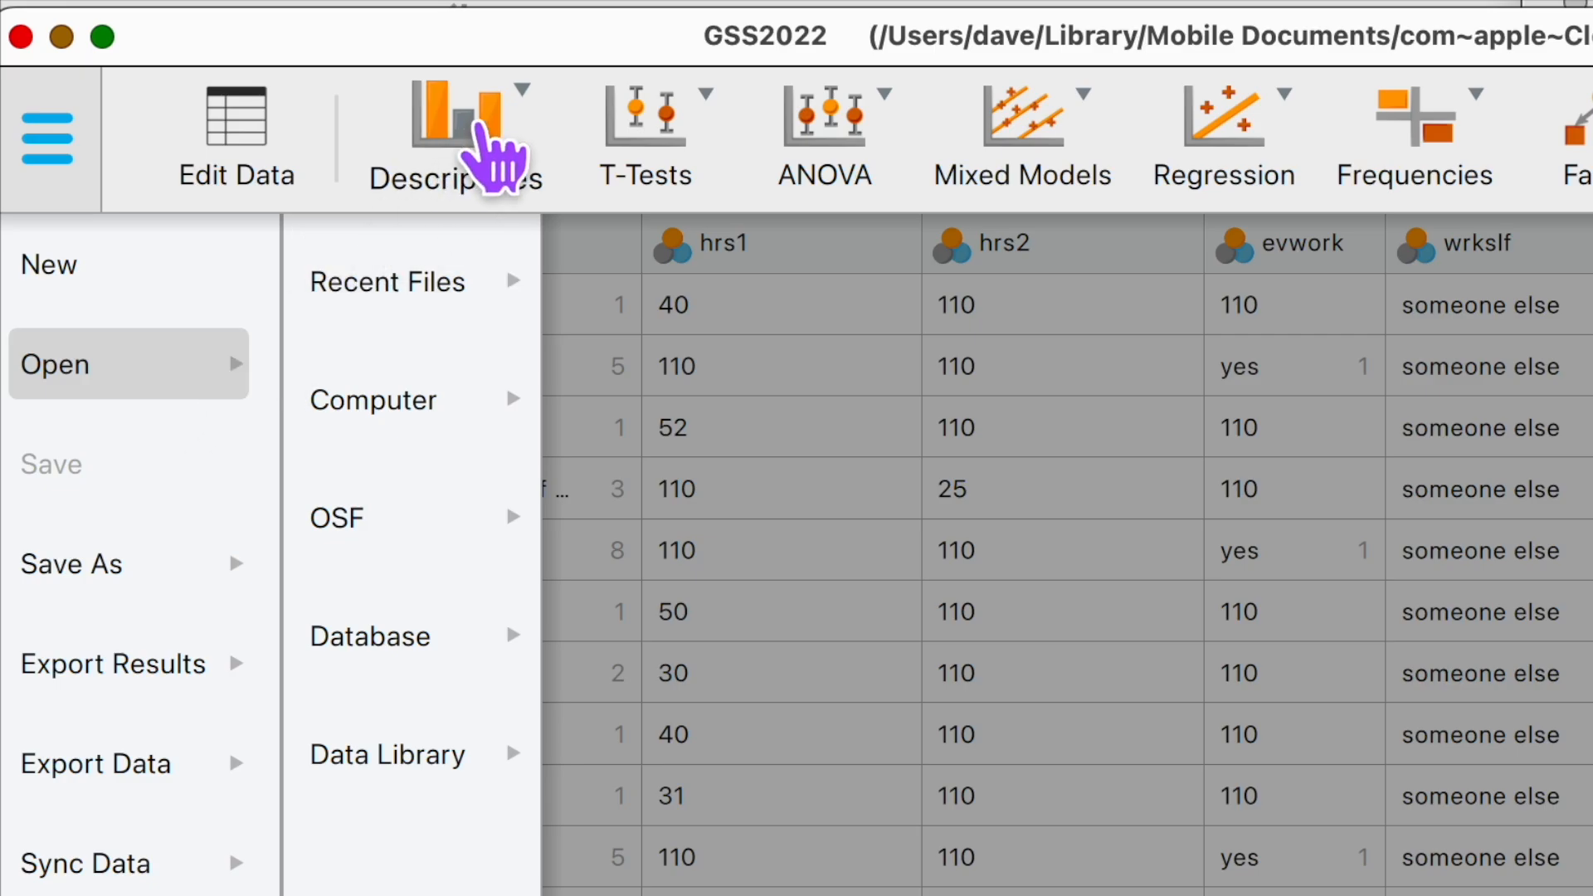
Start a Descriptive Statistics analysis and add wrkstat, hrs1, hrs2, evwork and wrkslf as its variables.
{"action": "left_click", "coordinate": [482, 137]}
{"action": "left_click", "coordinate": [506, 241]}
{"action": "left_click", "coordinate": [235, 390]}
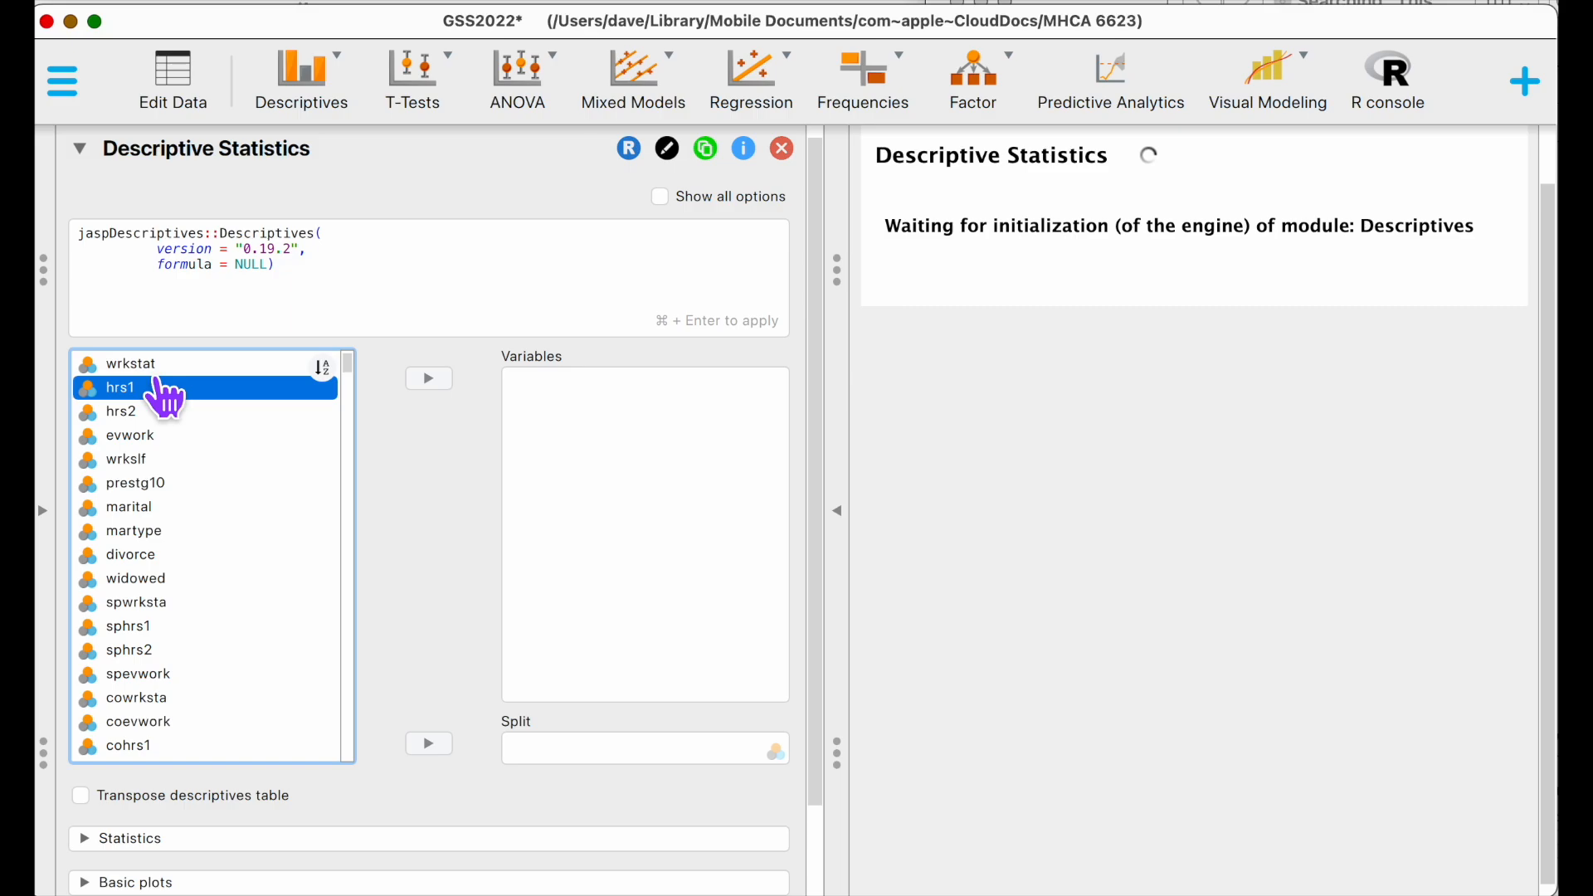
{"action": "left_click", "coordinate": [146, 383]}
{"action": "left_click", "coordinate": [149, 477], "text": "shift"}
{"action": "left_click", "coordinate": [425, 378]}
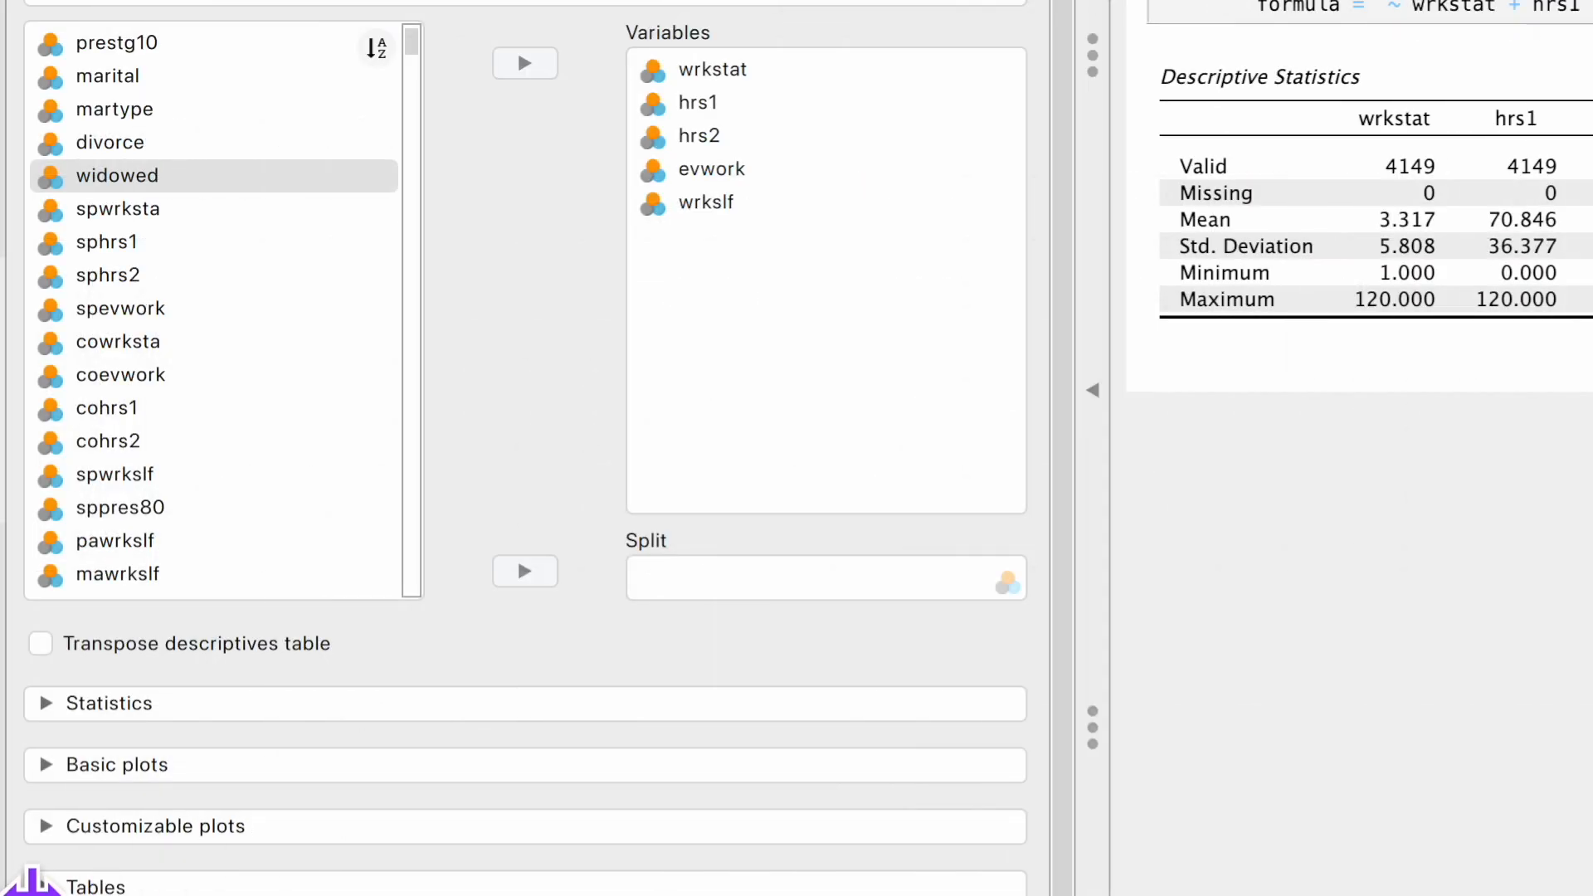
Turn on frequency tables for the descriptive analysis and check the codes listed for evwork and wrkslf.
{"action": "left_click", "coordinate": [28, 881]}
{"action": "left_click", "coordinate": [81, 893]}
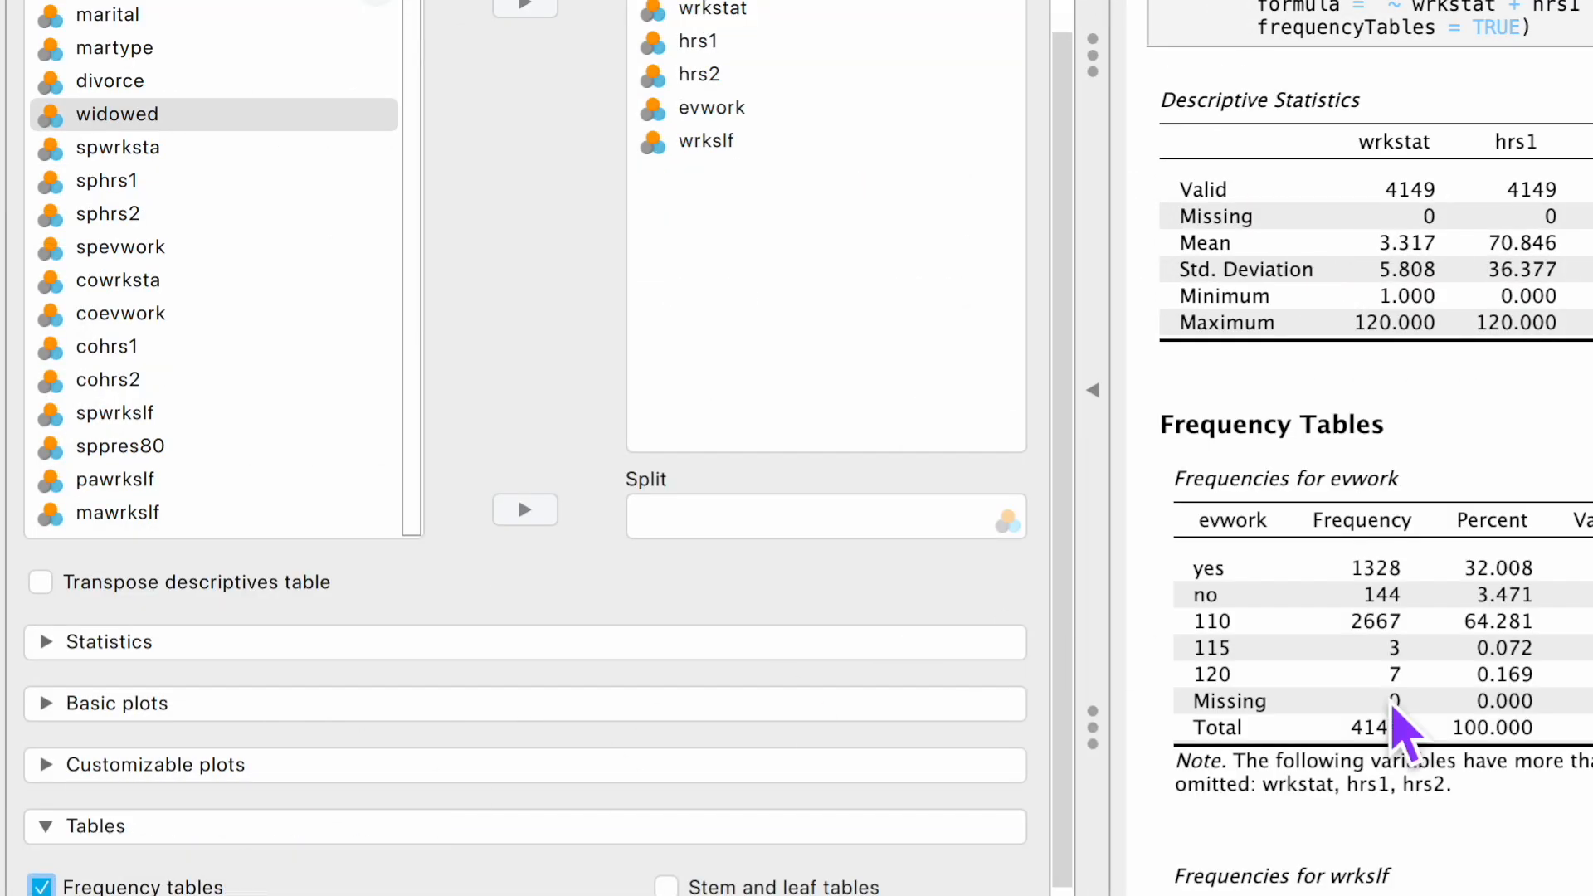
{"action": "scroll", "coordinate": [1397, 730], "scroll_direction": "down", "scroll_amount": 4}
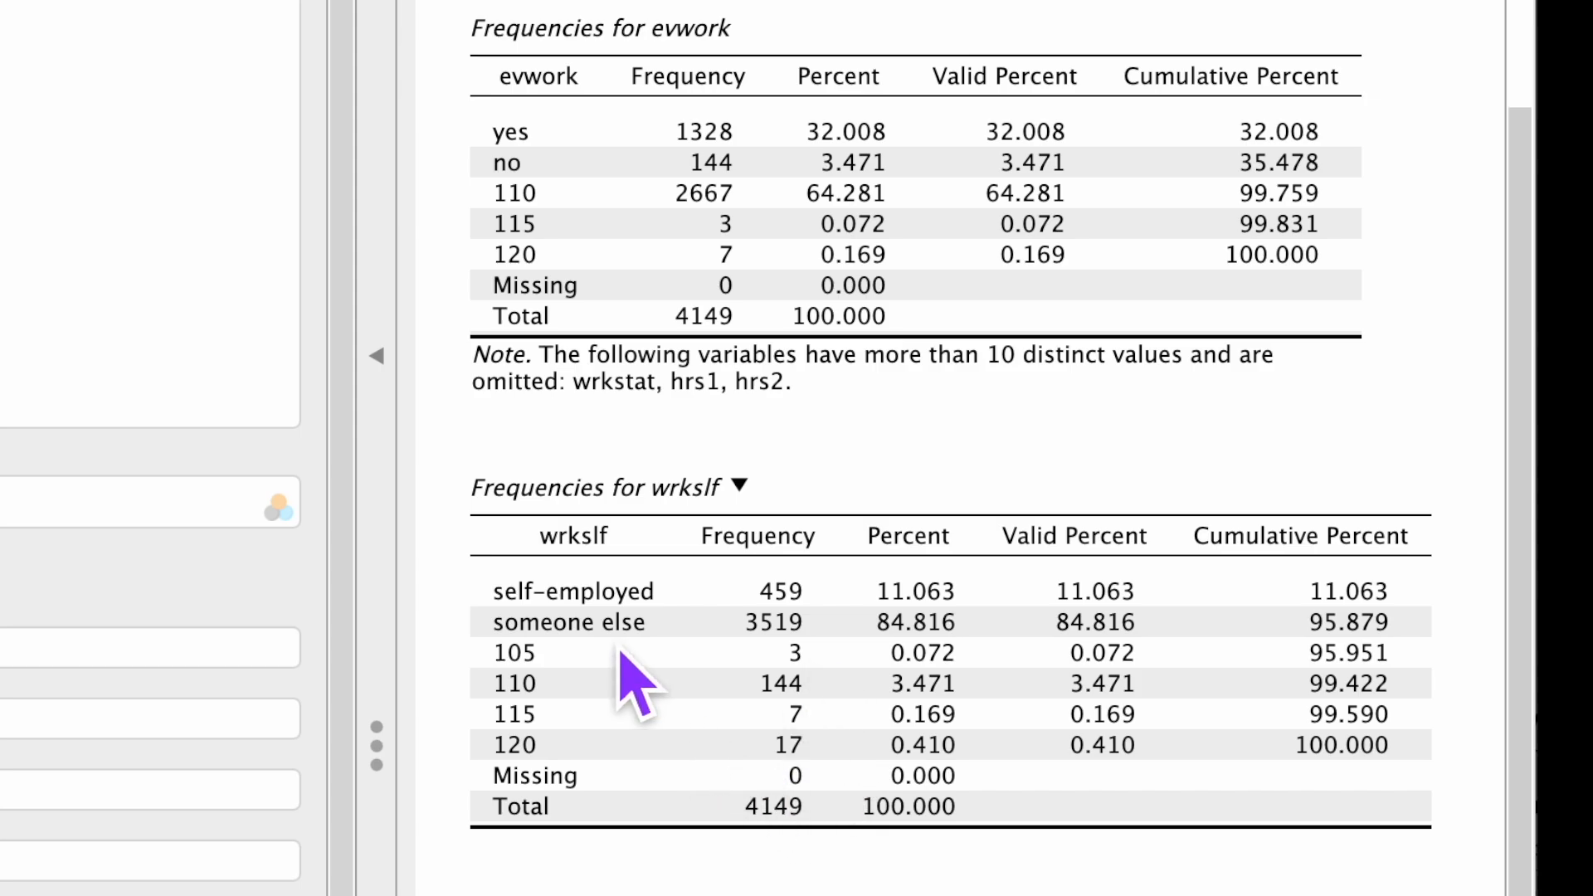
Open the data preferences and add 105 to the missing value list.
{"action": "left_click", "coordinate": [62, 81]}
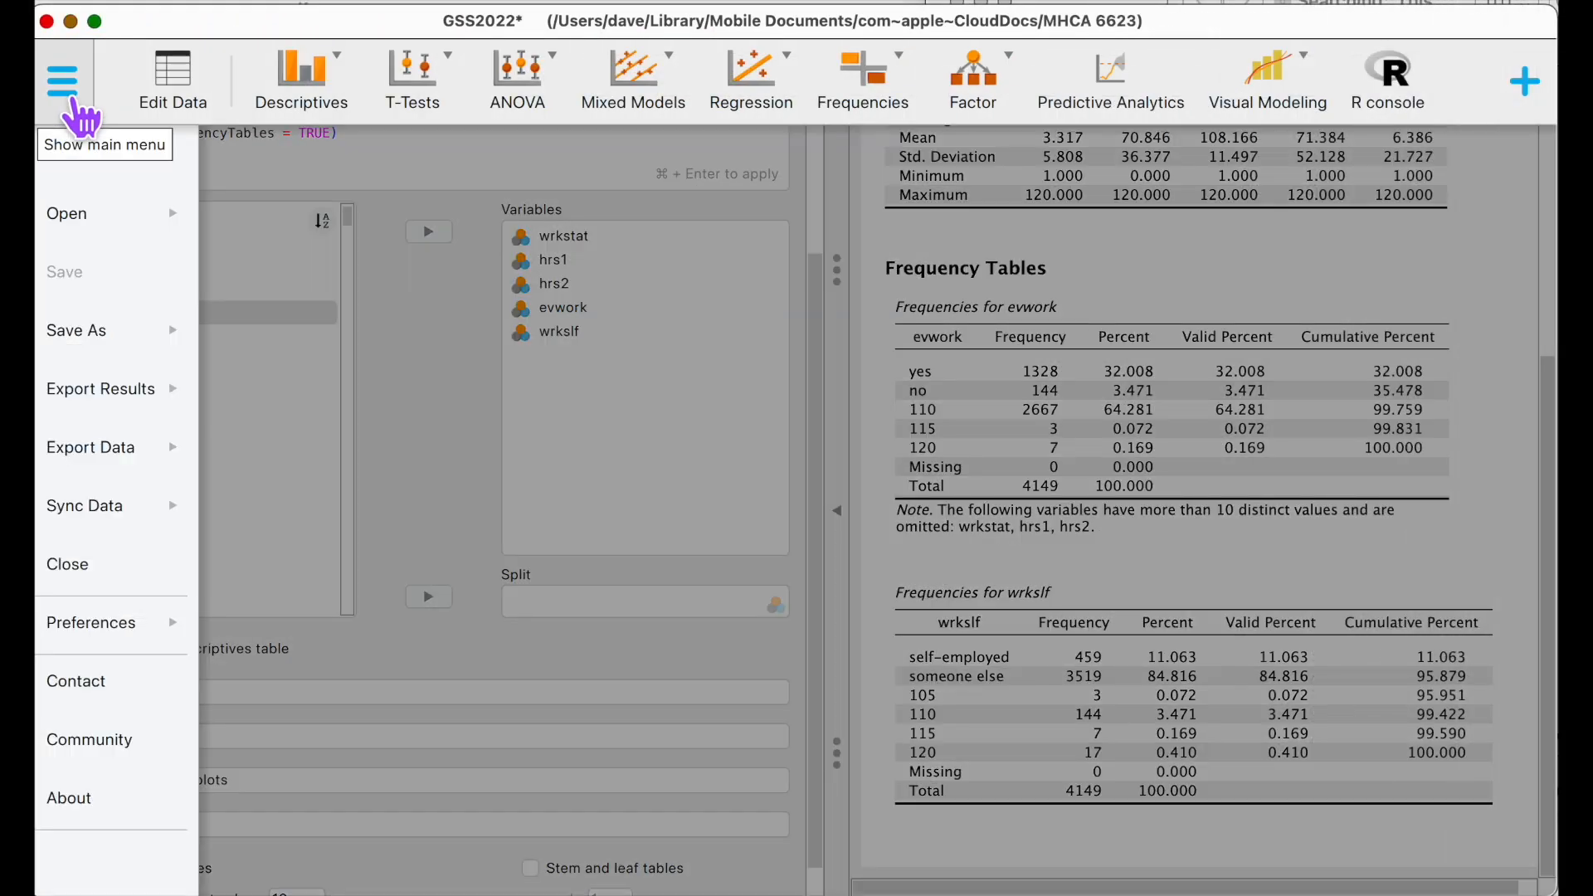
{"action": "left_click", "coordinate": [128, 631]}
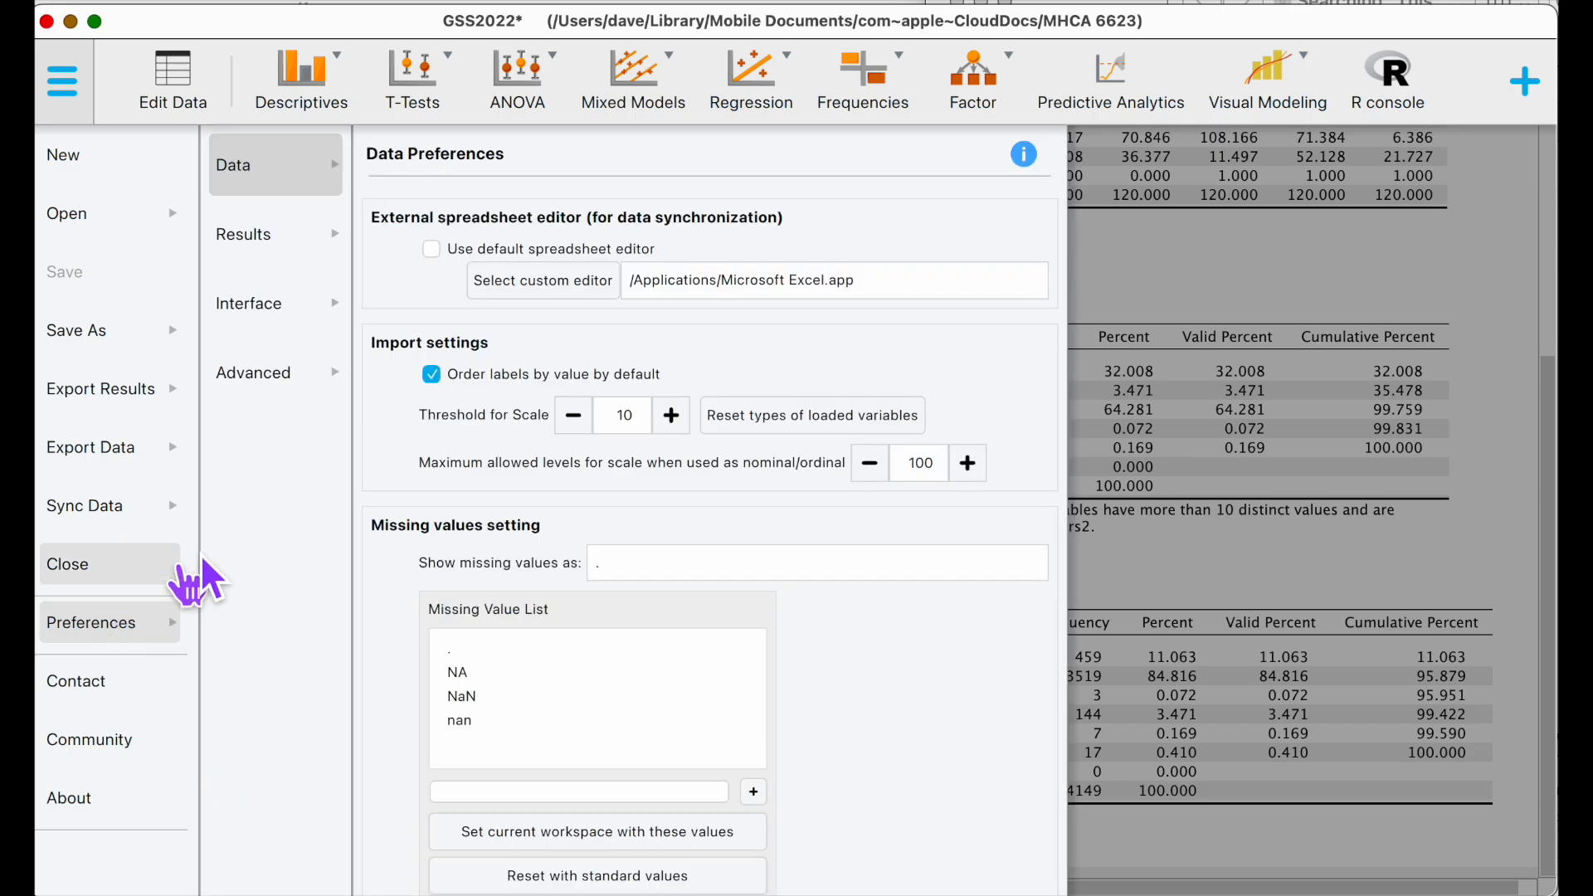
{"action": "left_click", "coordinate": [249, 237]}
{"action": "left_click", "coordinate": [222, 166]}
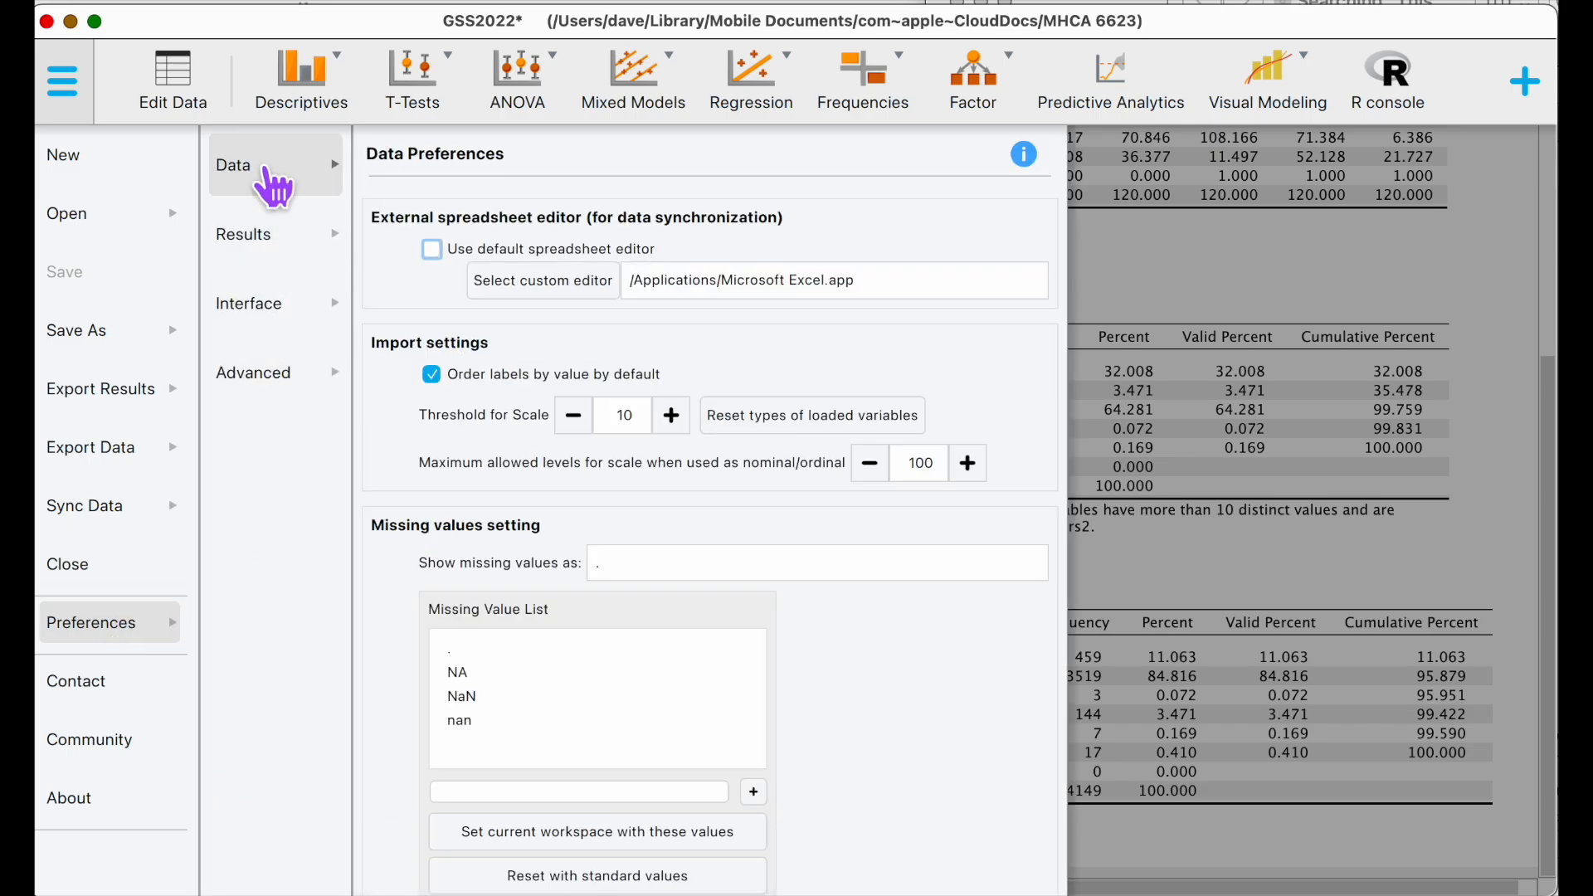
{"action": "left_click", "coordinate": [570, 792]}
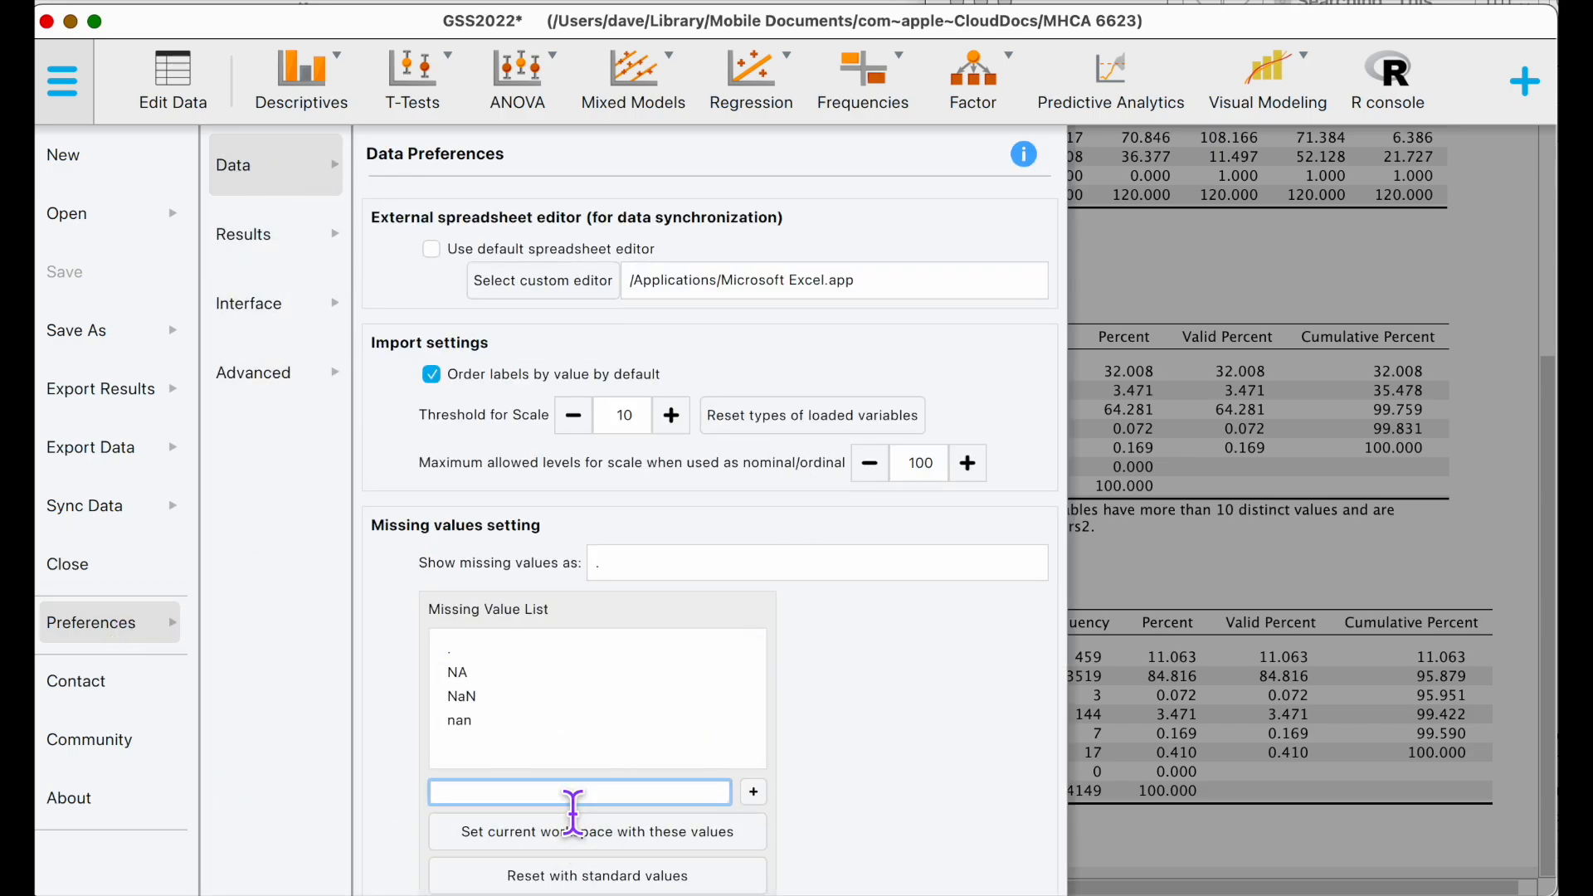
{"action": "type", "text": "105"}
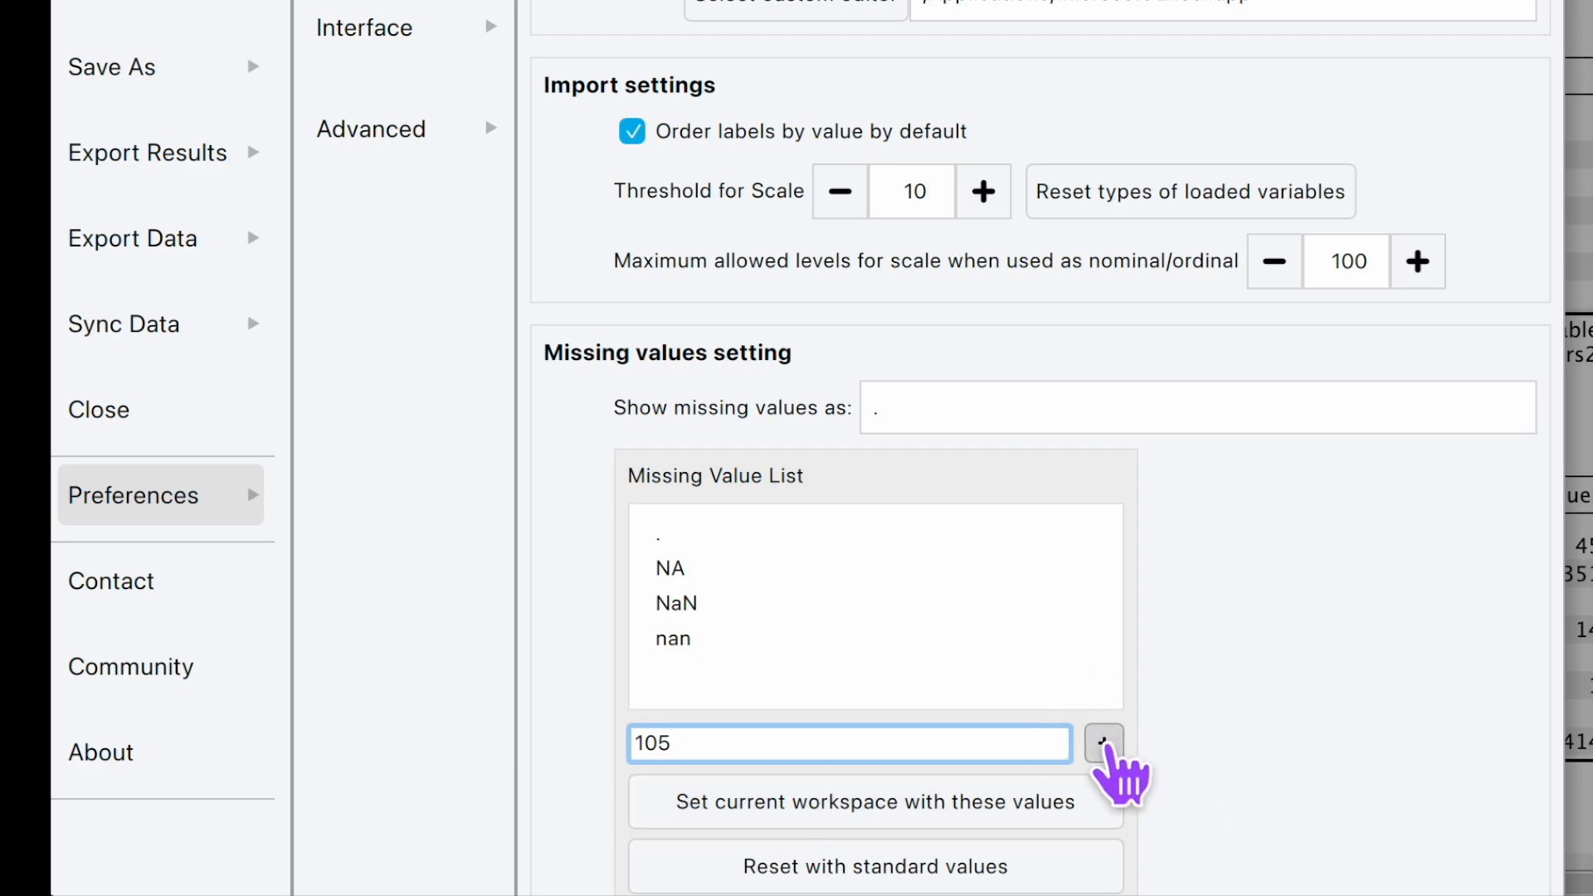
{"action": "left_click", "coordinate": [1104, 742]}
Add 110, 115 and 120 to the missing value list and apply the list to the current workspace.
{"action": "type", "text": "110"}
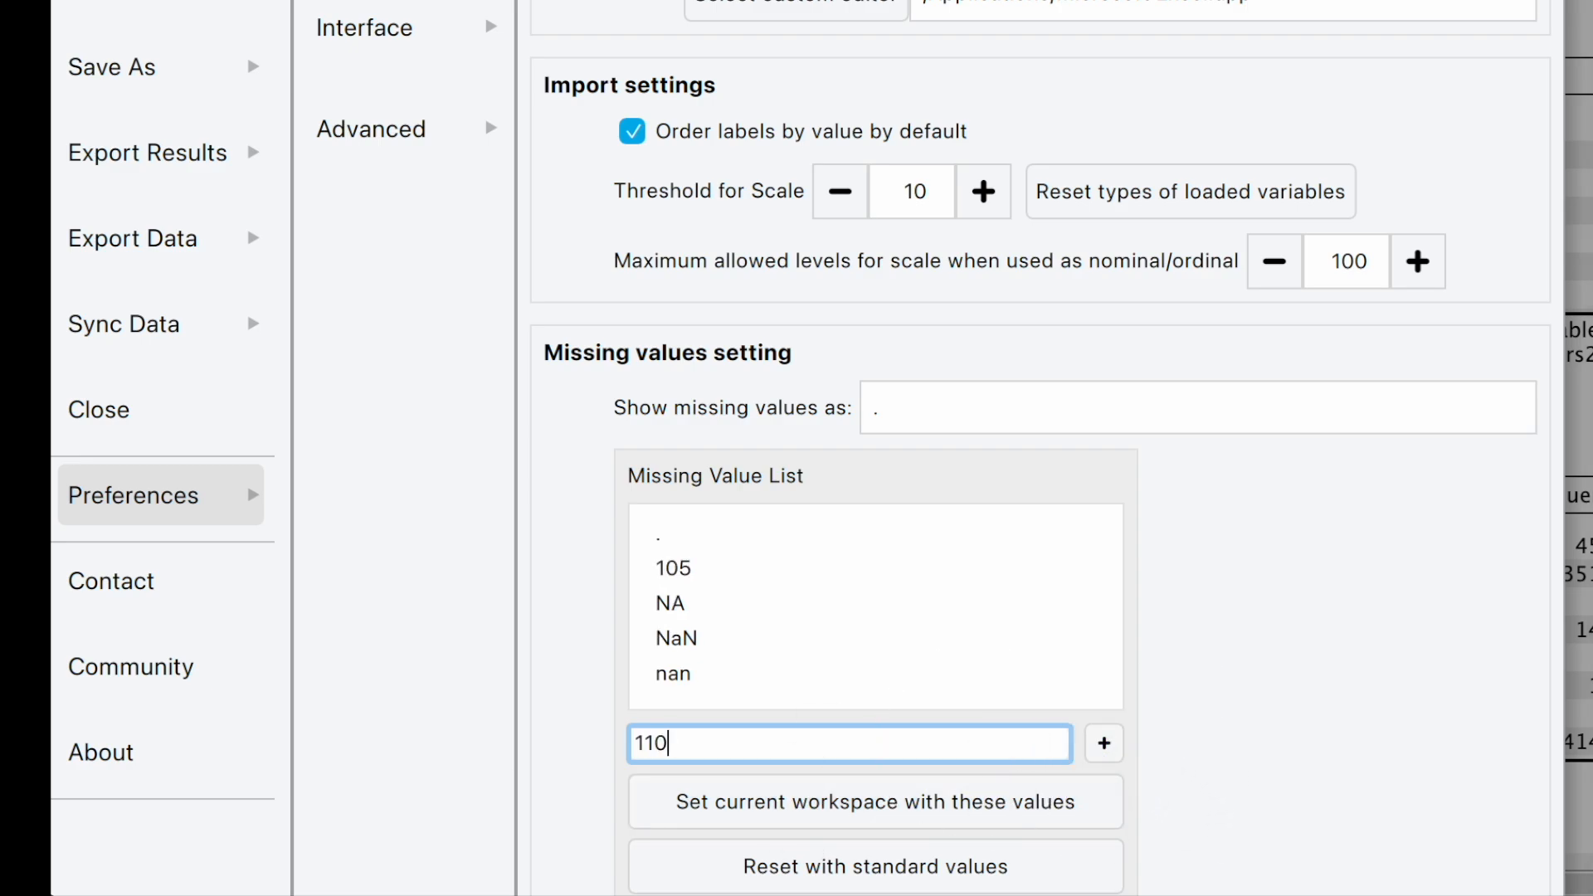
{"action": "left_click", "coordinate": [1103, 742]}
{"action": "type", "text": "115"}
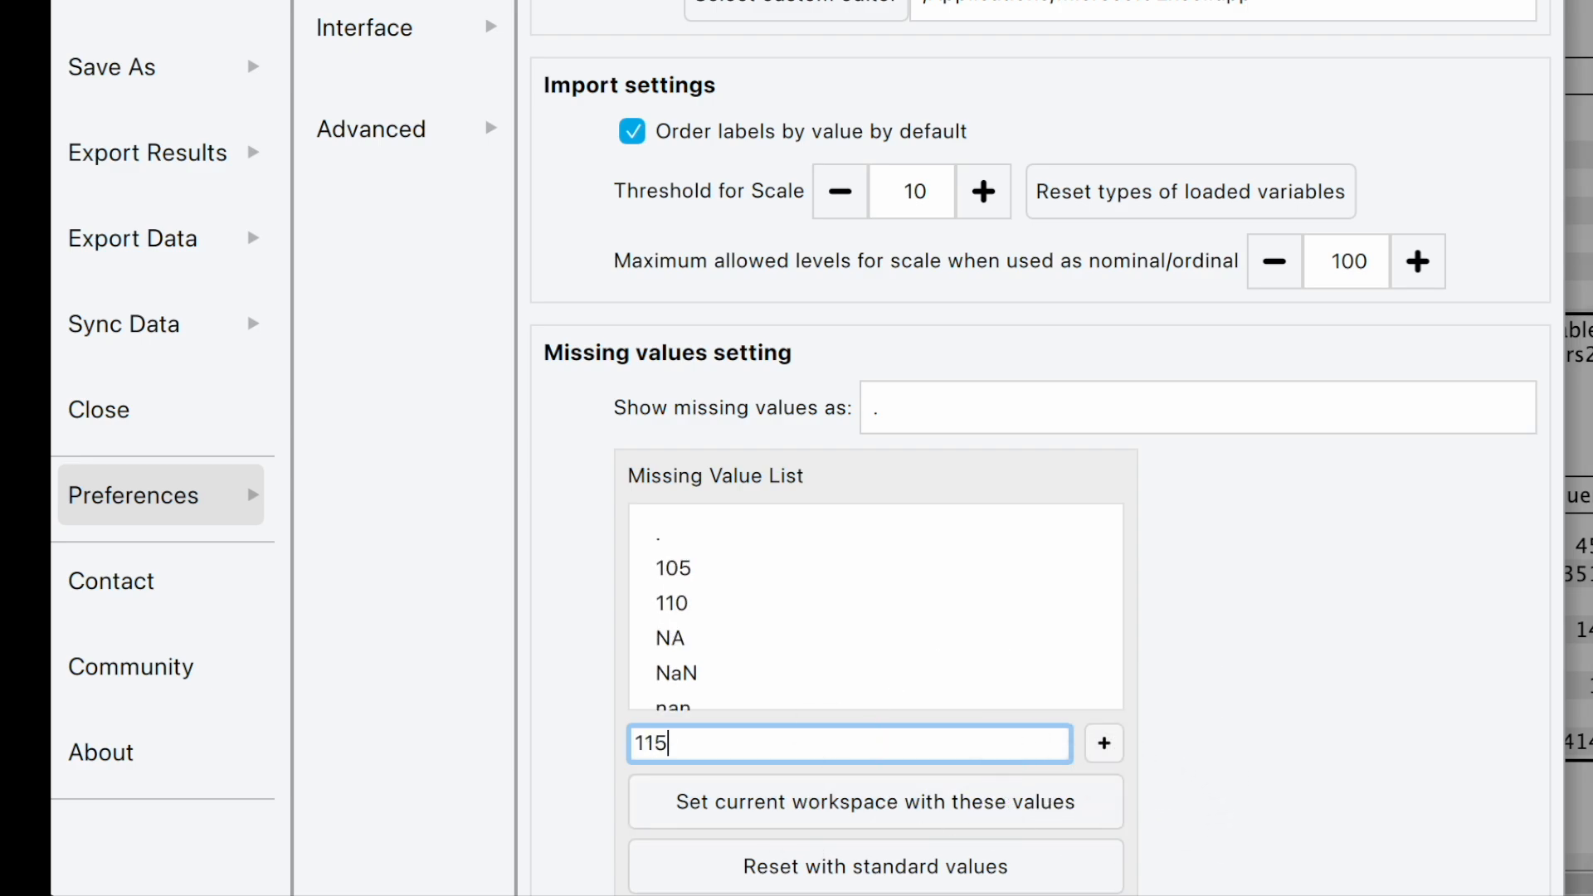
{"action": "left_click", "coordinate": [1105, 746]}
{"action": "left_click", "coordinate": [988, 758]}
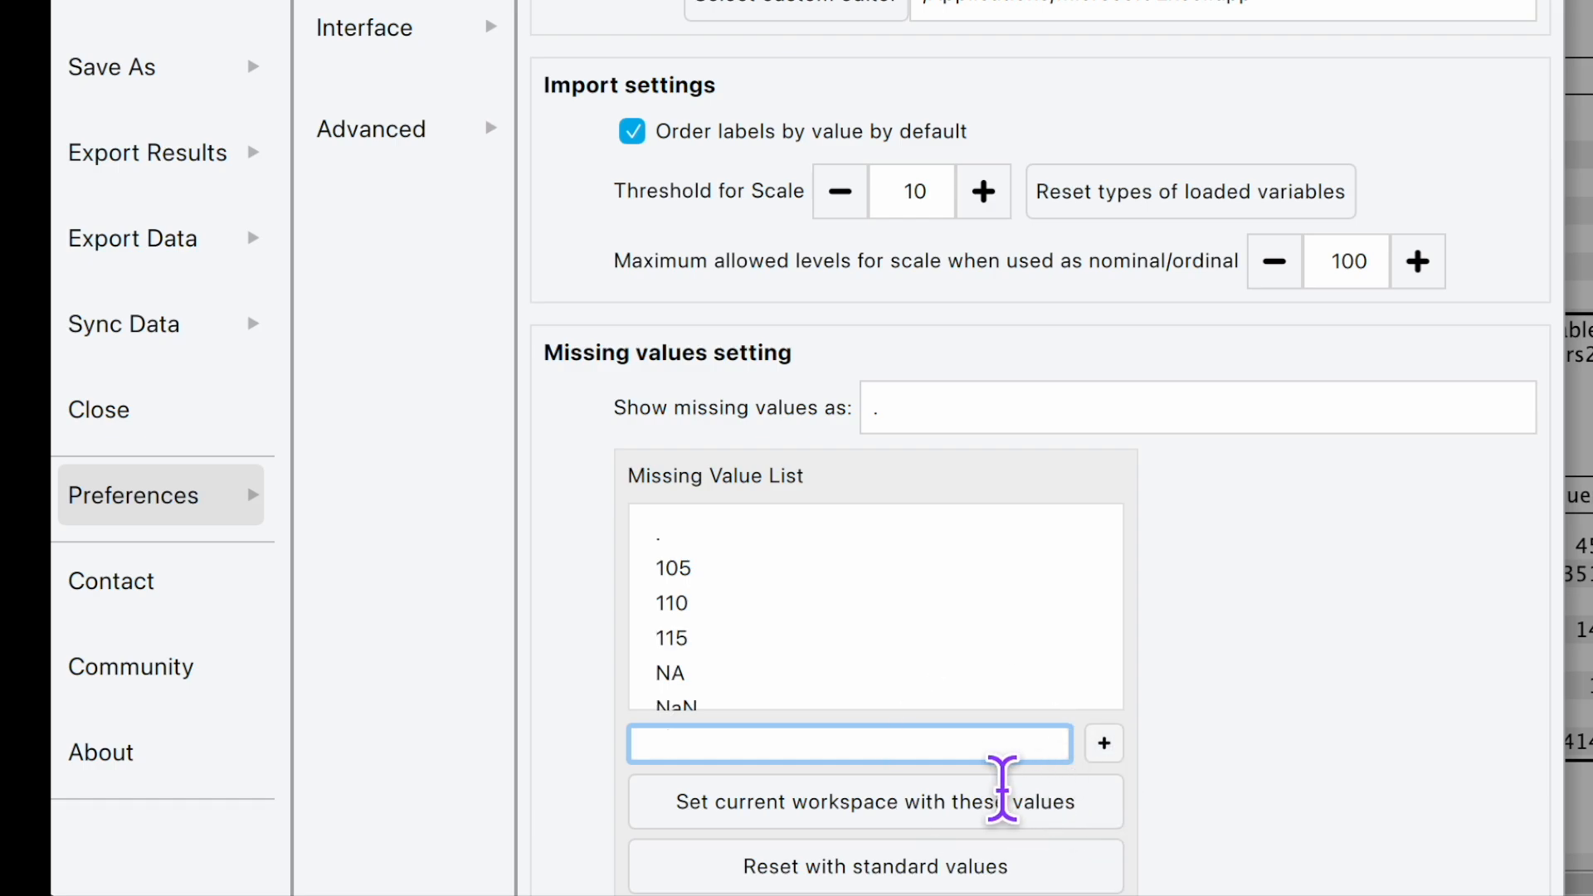
{"action": "type", "text": "120"}
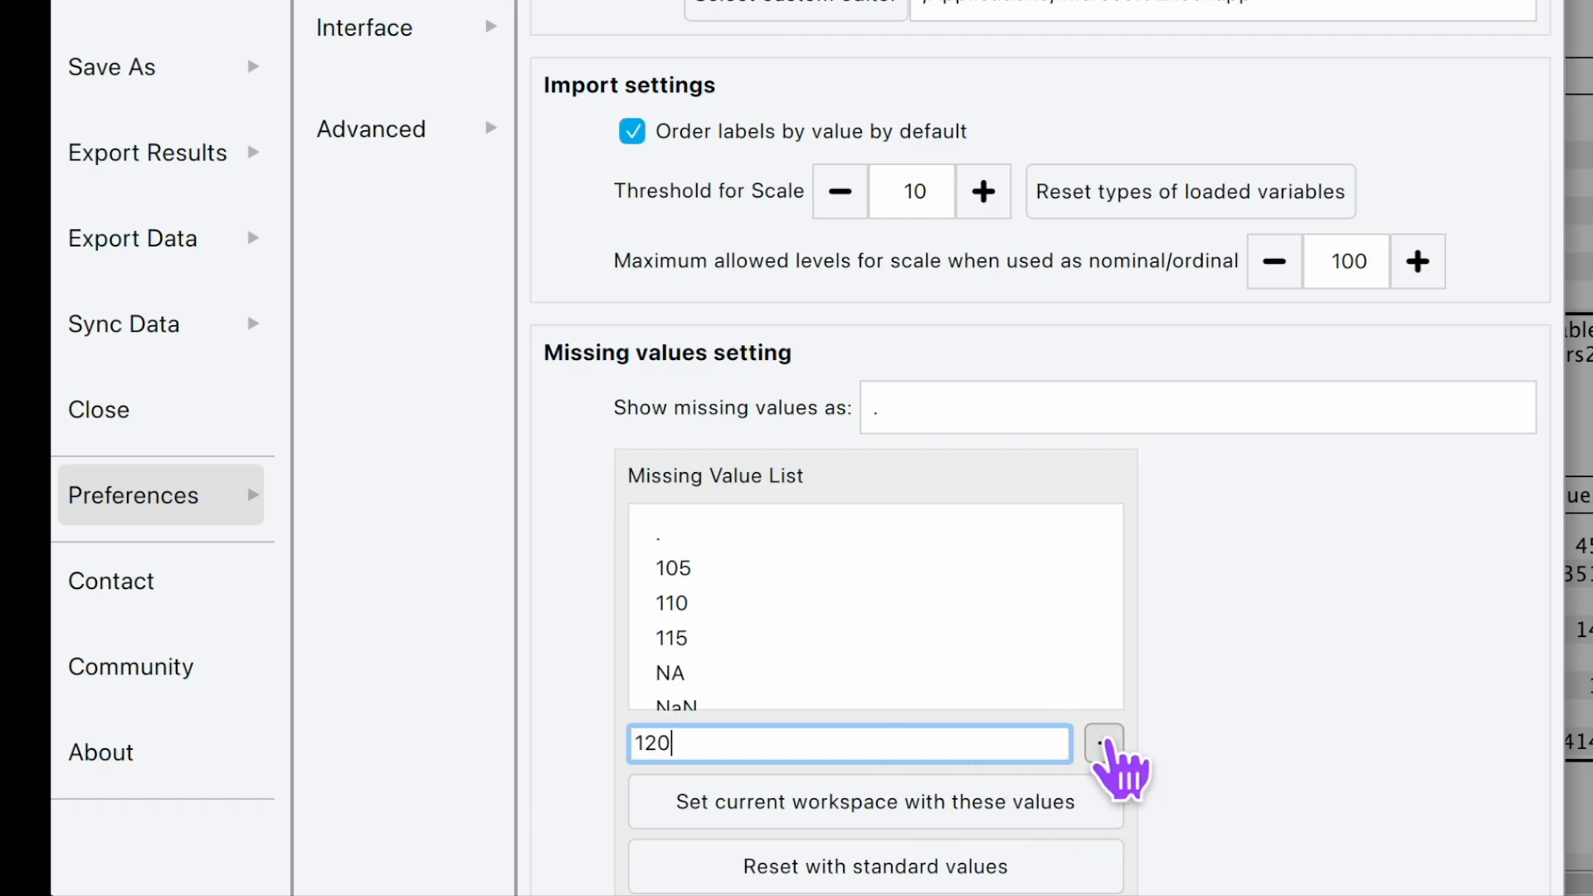
{"action": "left_click", "coordinate": [1105, 745]}
{"action": "left_click", "coordinate": [992, 797]}
{"action": "left_click", "coordinate": [992, 797]}
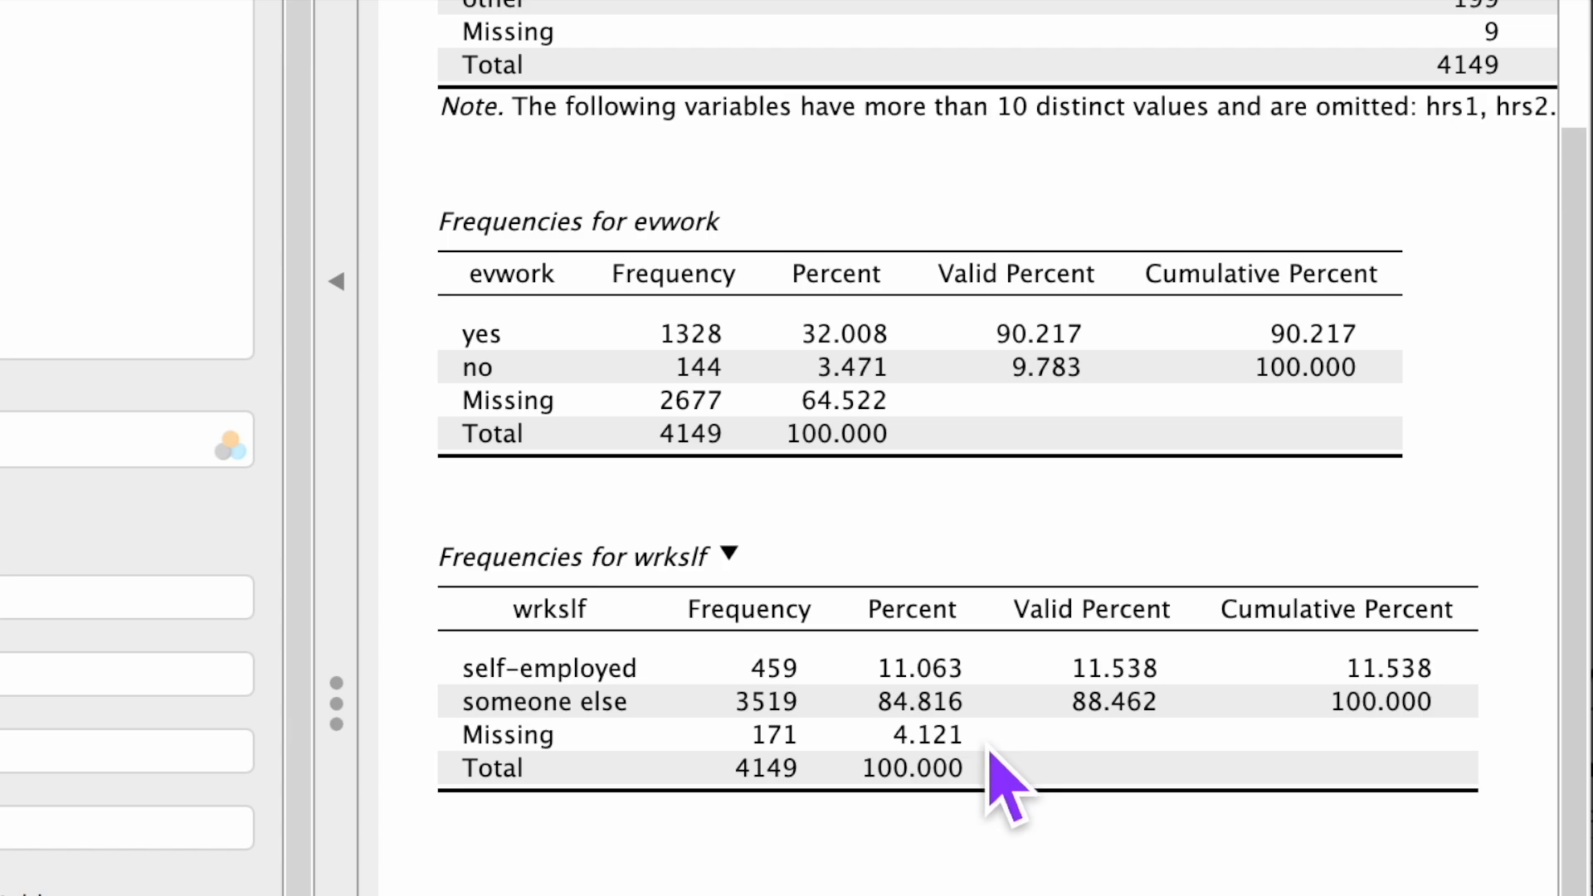
Remove the Descriptive Statistics analysis and start a classical Independent Samples T-Test.
{"action": "scroll", "coordinate": [672, 207], "scroll_direction": "up", "scroll_amount": 5}
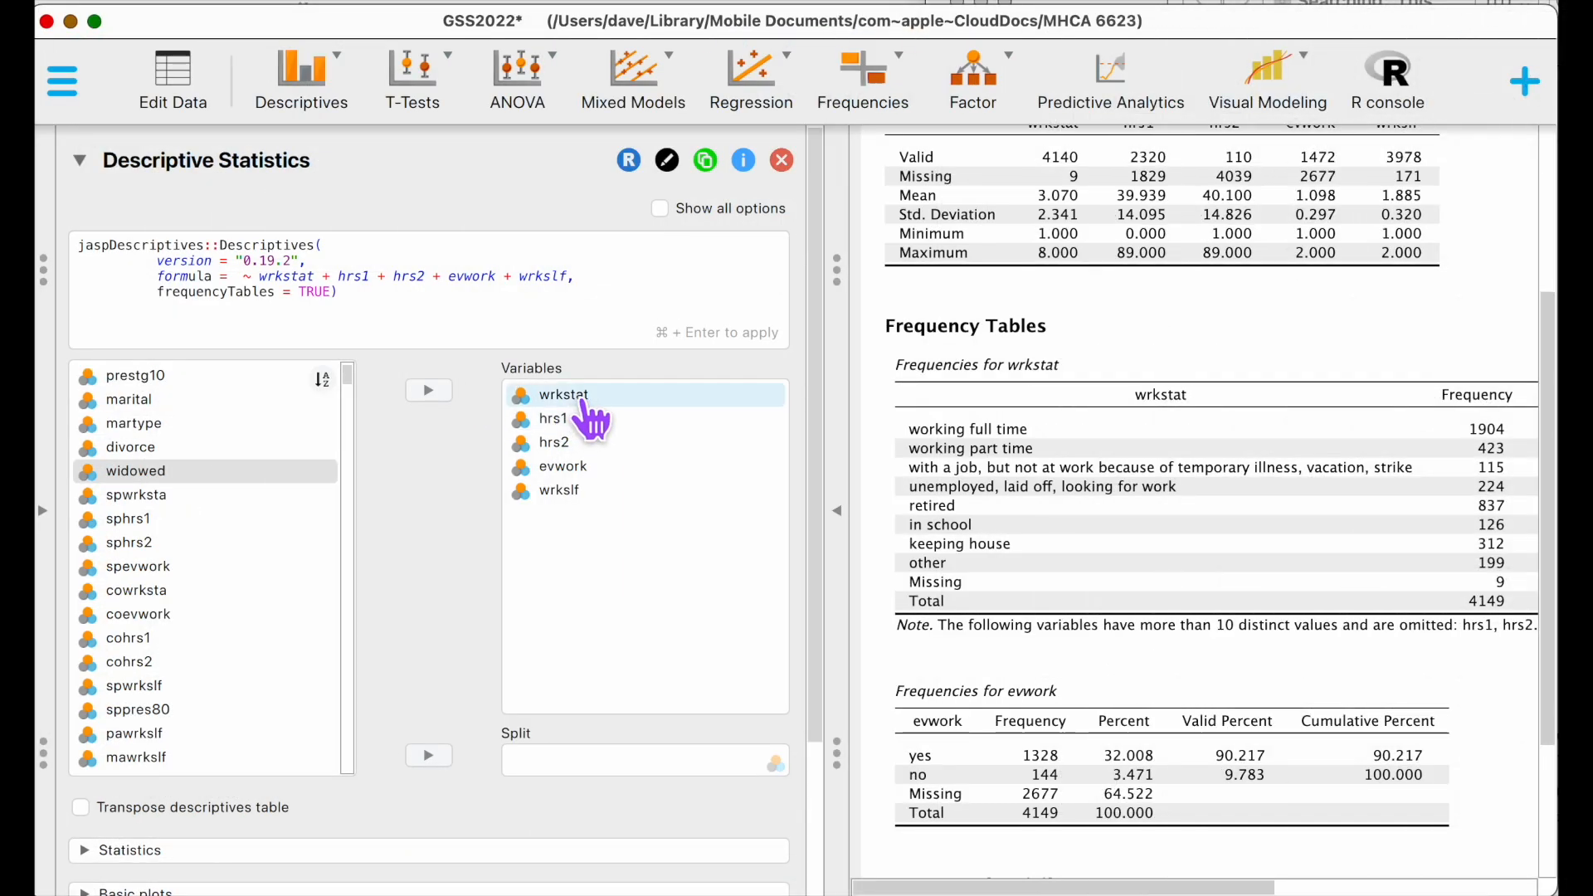
{"action": "left_click", "coordinate": [782, 160]}
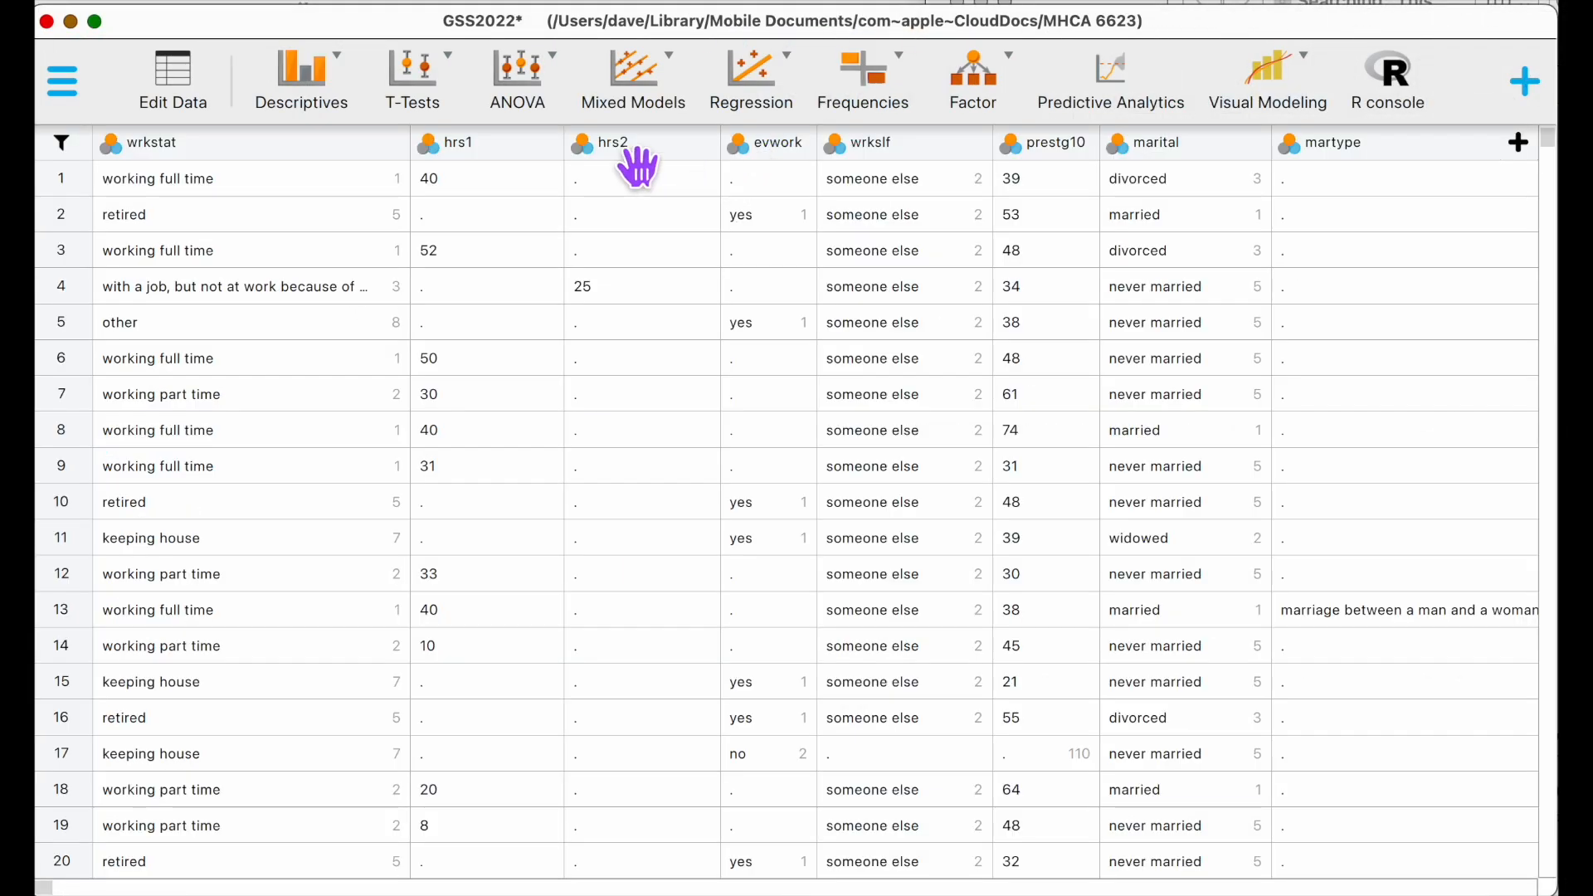
{"action": "left_click", "coordinate": [407, 87]}
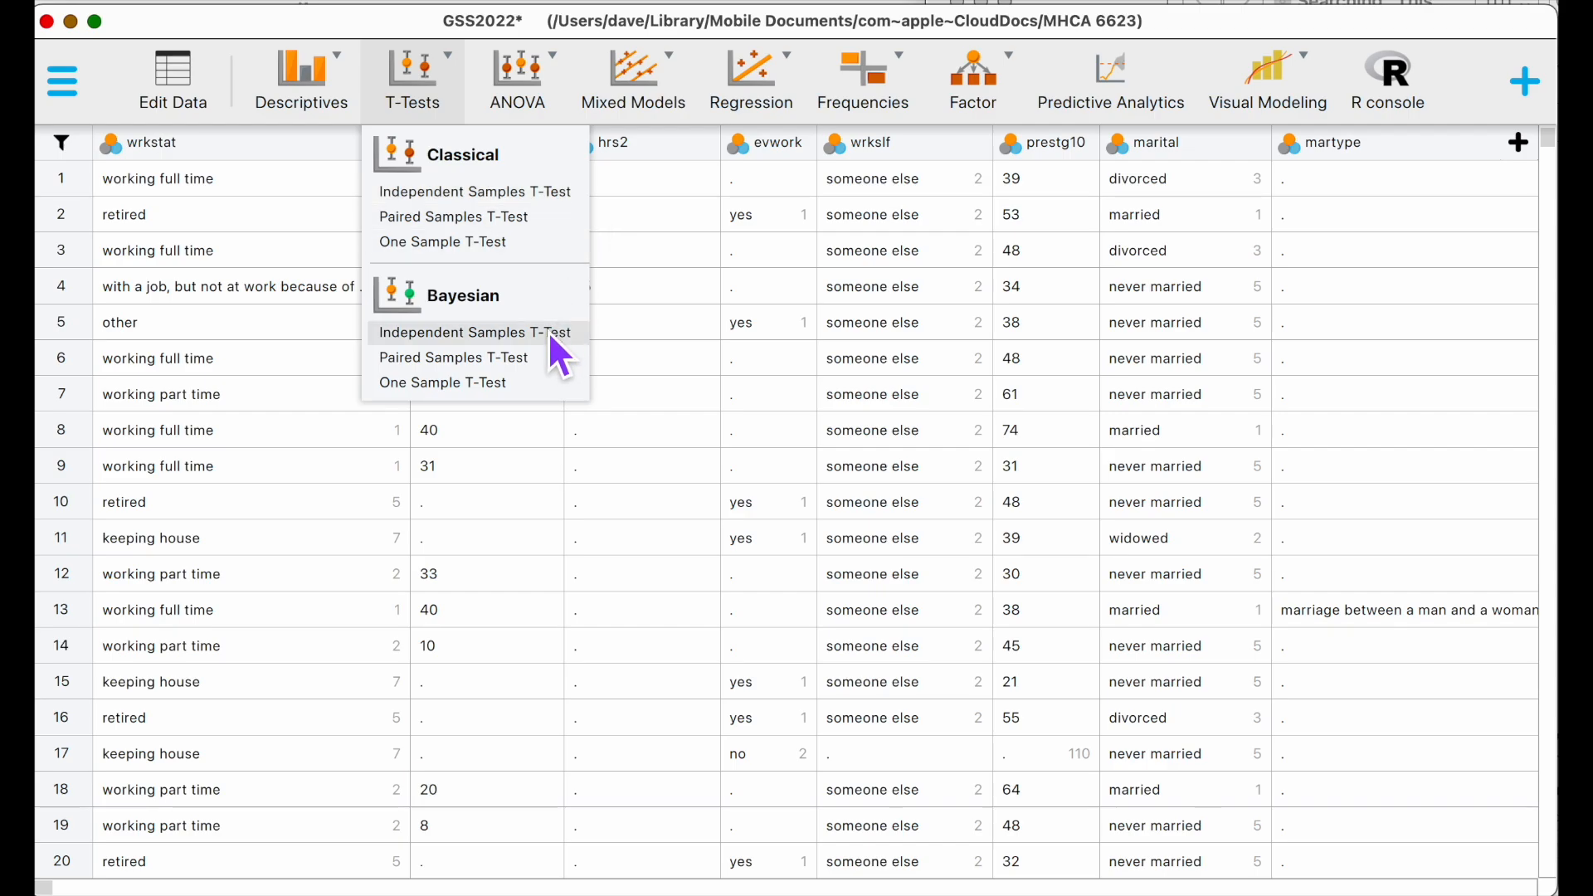
{"action": "left_click", "coordinate": [581, 196]}
Find docvst in the variable list and add it as a dependent variable of the t-test.
{"action": "left_click", "coordinate": [287, 486]}
{"action": "type", "text": "do"}
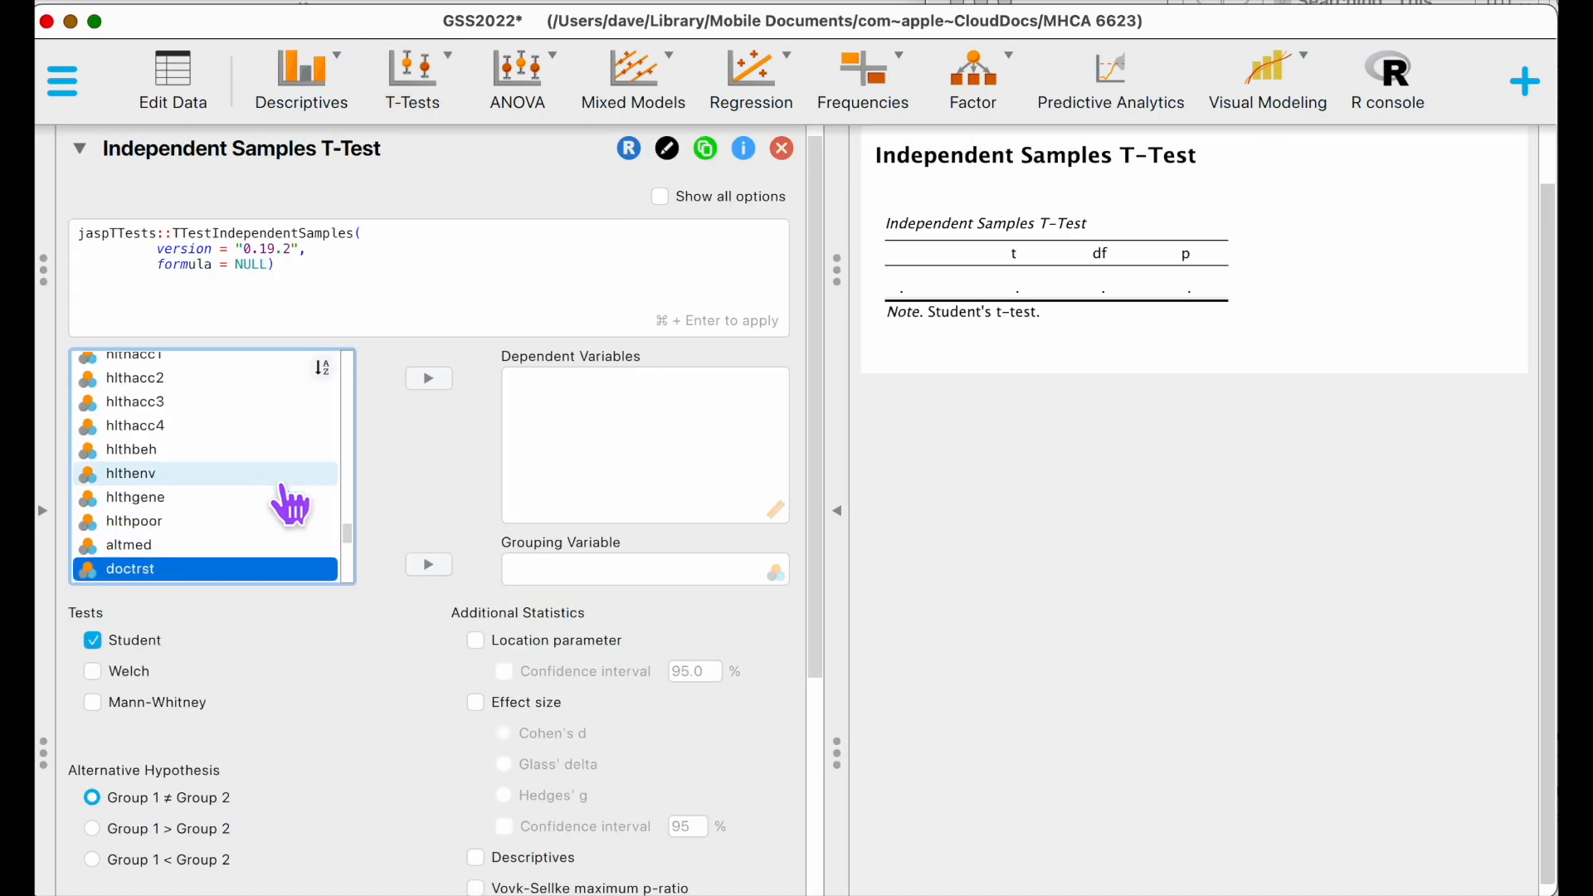
{"action": "scroll", "coordinate": [291, 505], "scroll_direction": "down", "scroll_amount": 3}
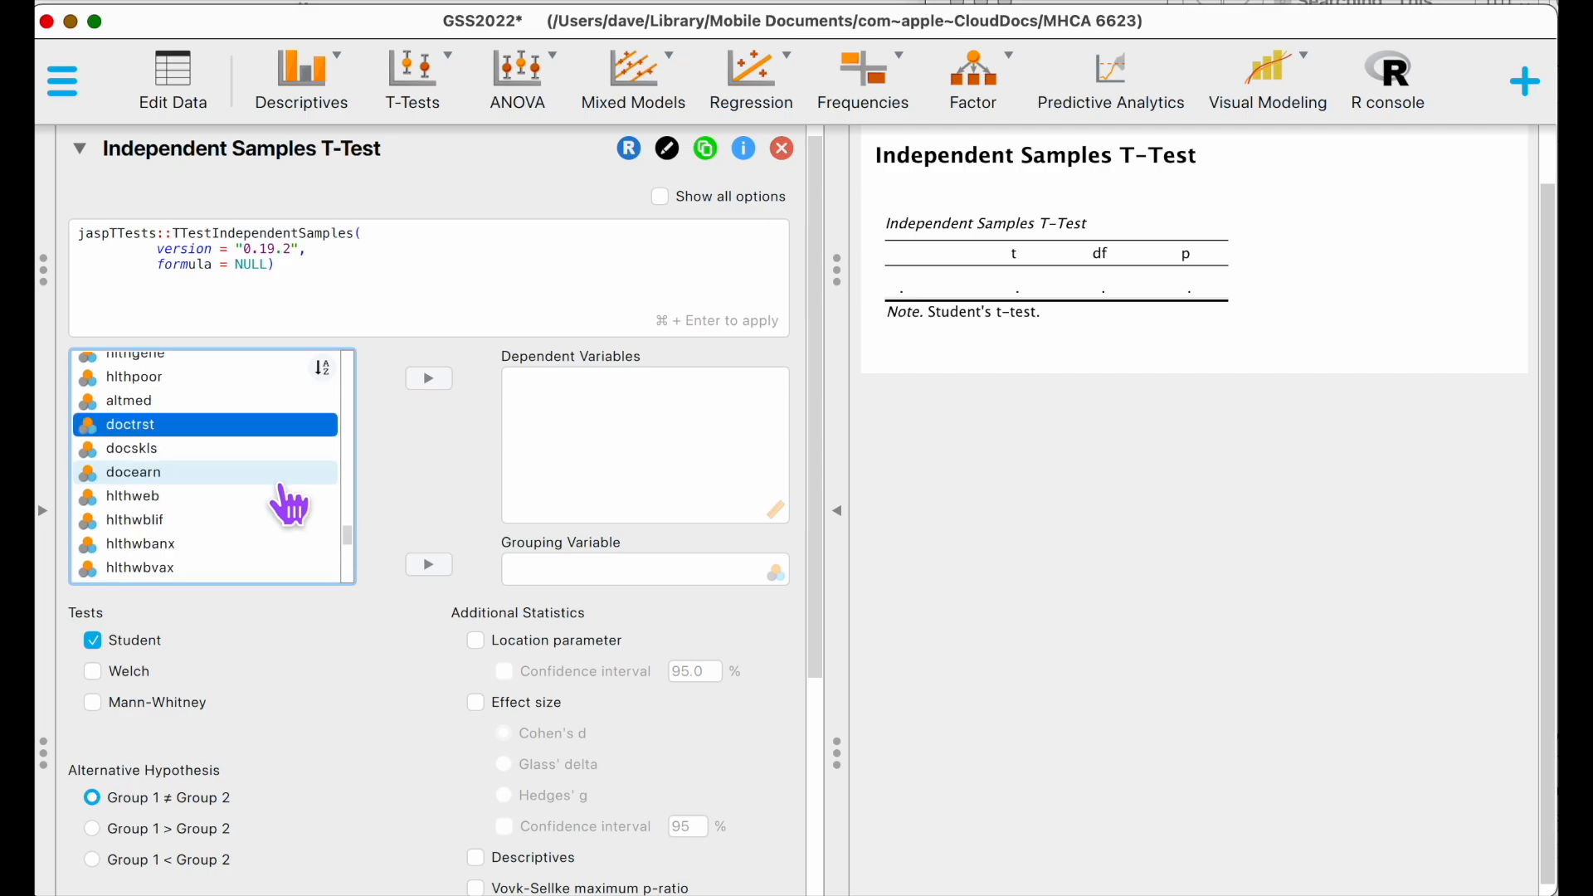
{"action": "type", "text": "docv"}
{"action": "left_click", "coordinate": [430, 381]}
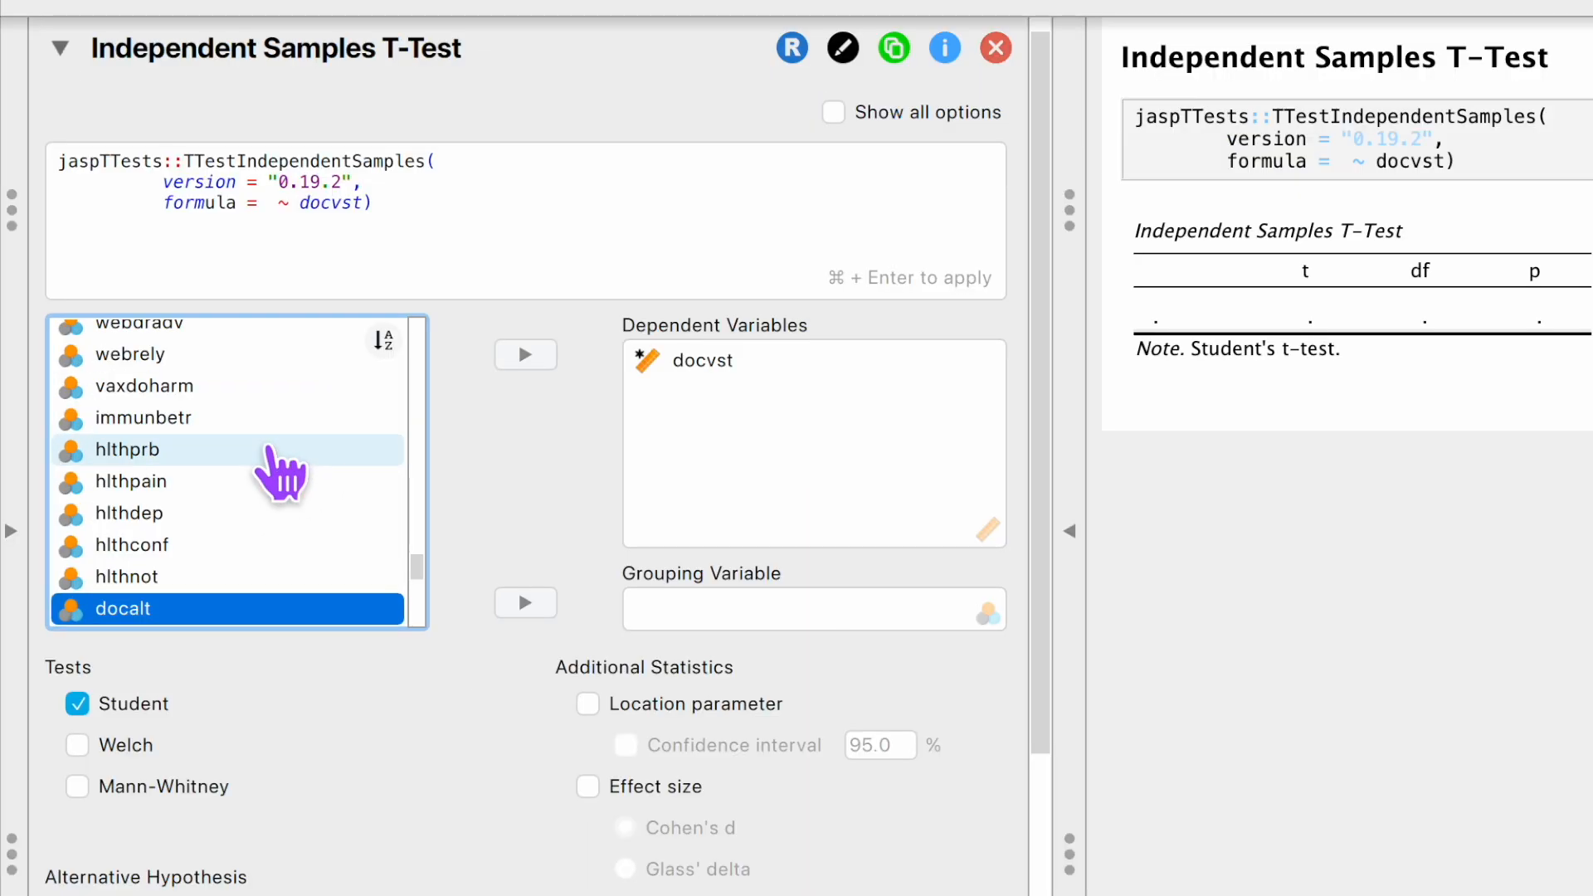
Add docalt as a second dependent variable of the t-test.
{"action": "scroll", "coordinate": [280, 473], "scroll_direction": "down", "scroll_amount": 5}
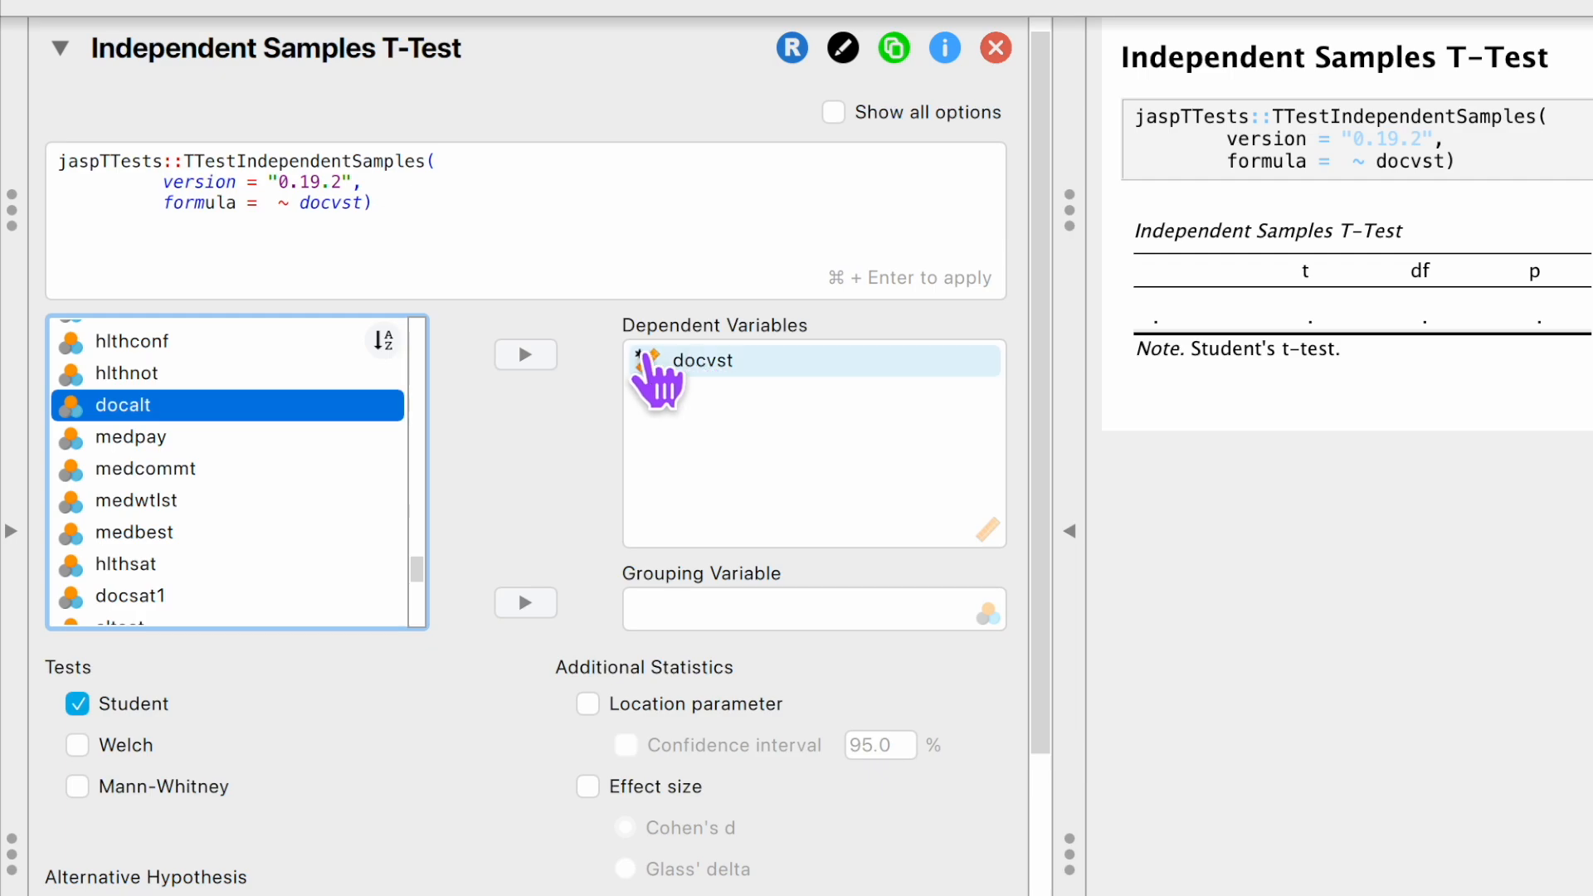
{"action": "mouse_move", "coordinate": [668, 365]}
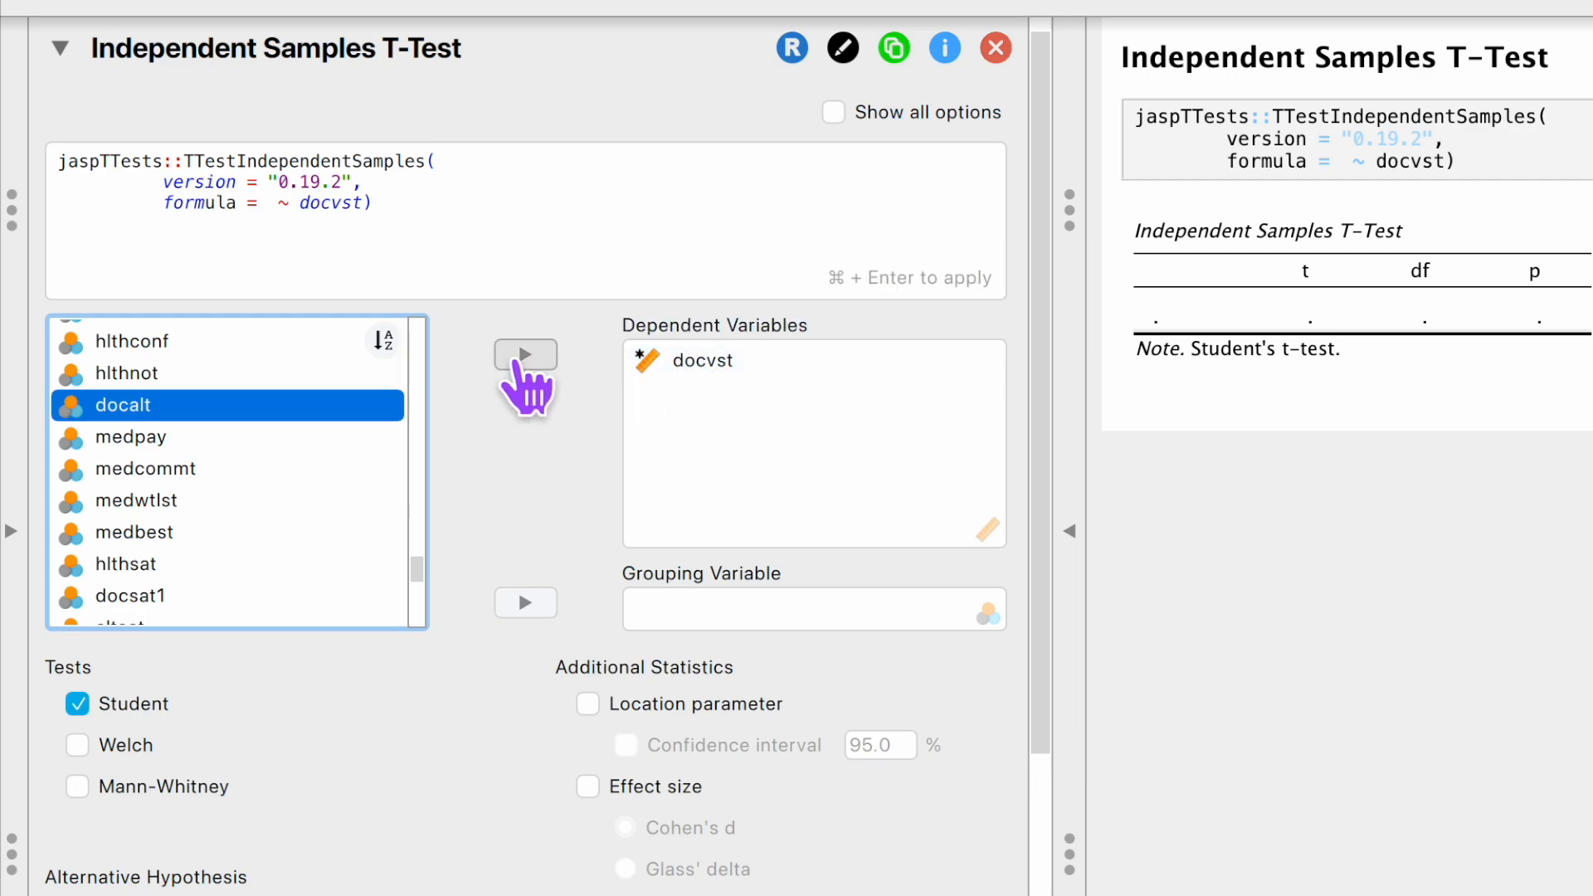
{"action": "left_click", "coordinate": [526, 354]}
{"action": "scroll", "coordinate": [348, 581], "scroll_direction": "down", "scroll_amount": 3}
{"action": "scroll", "coordinate": [348, 570], "scroll_direction": "down", "scroll_amount": 3}
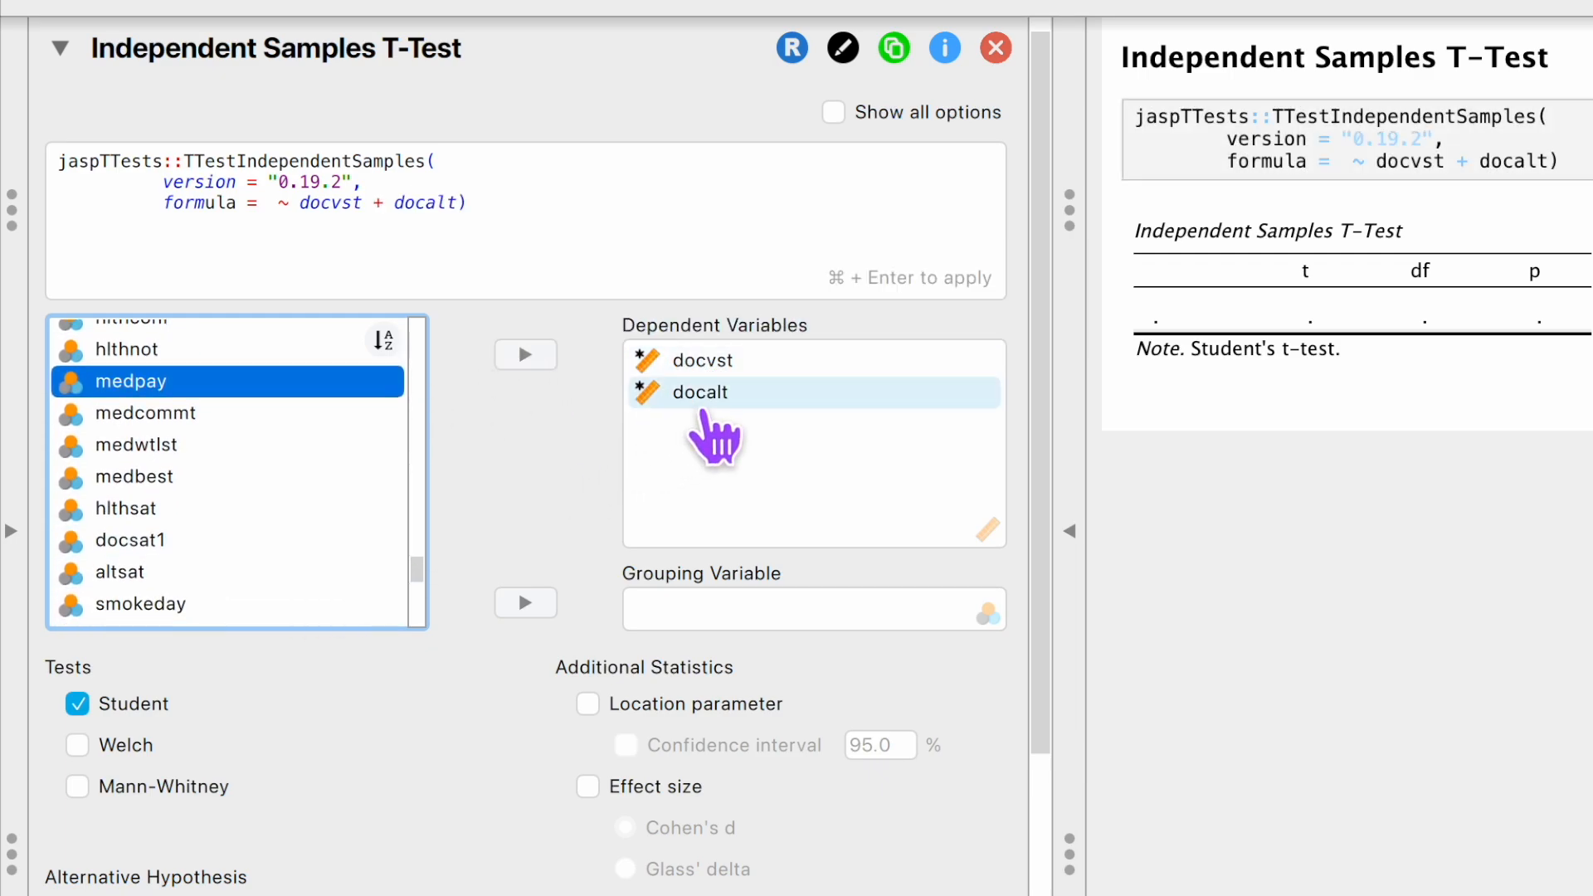
Enable the Welch test and the equality of variances check for the t-test, leaving the normality check off.
{"action": "left_click_drag", "start_coordinate": [411, 577], "coordinate": [408, 572]}
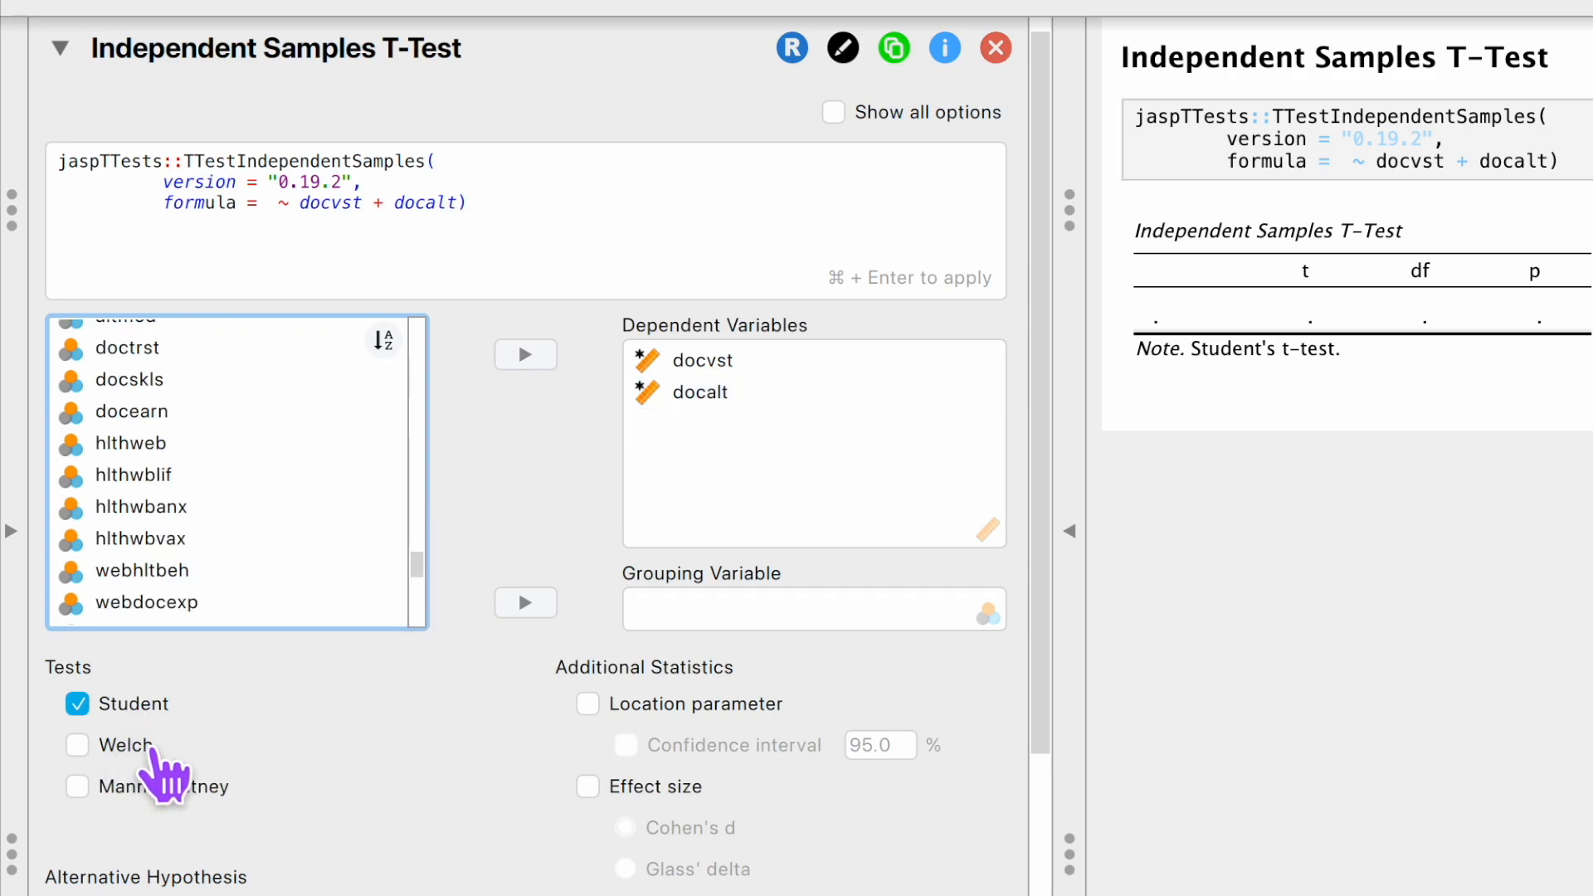
{"action": "left_click", "coordinate": [158, 745]}
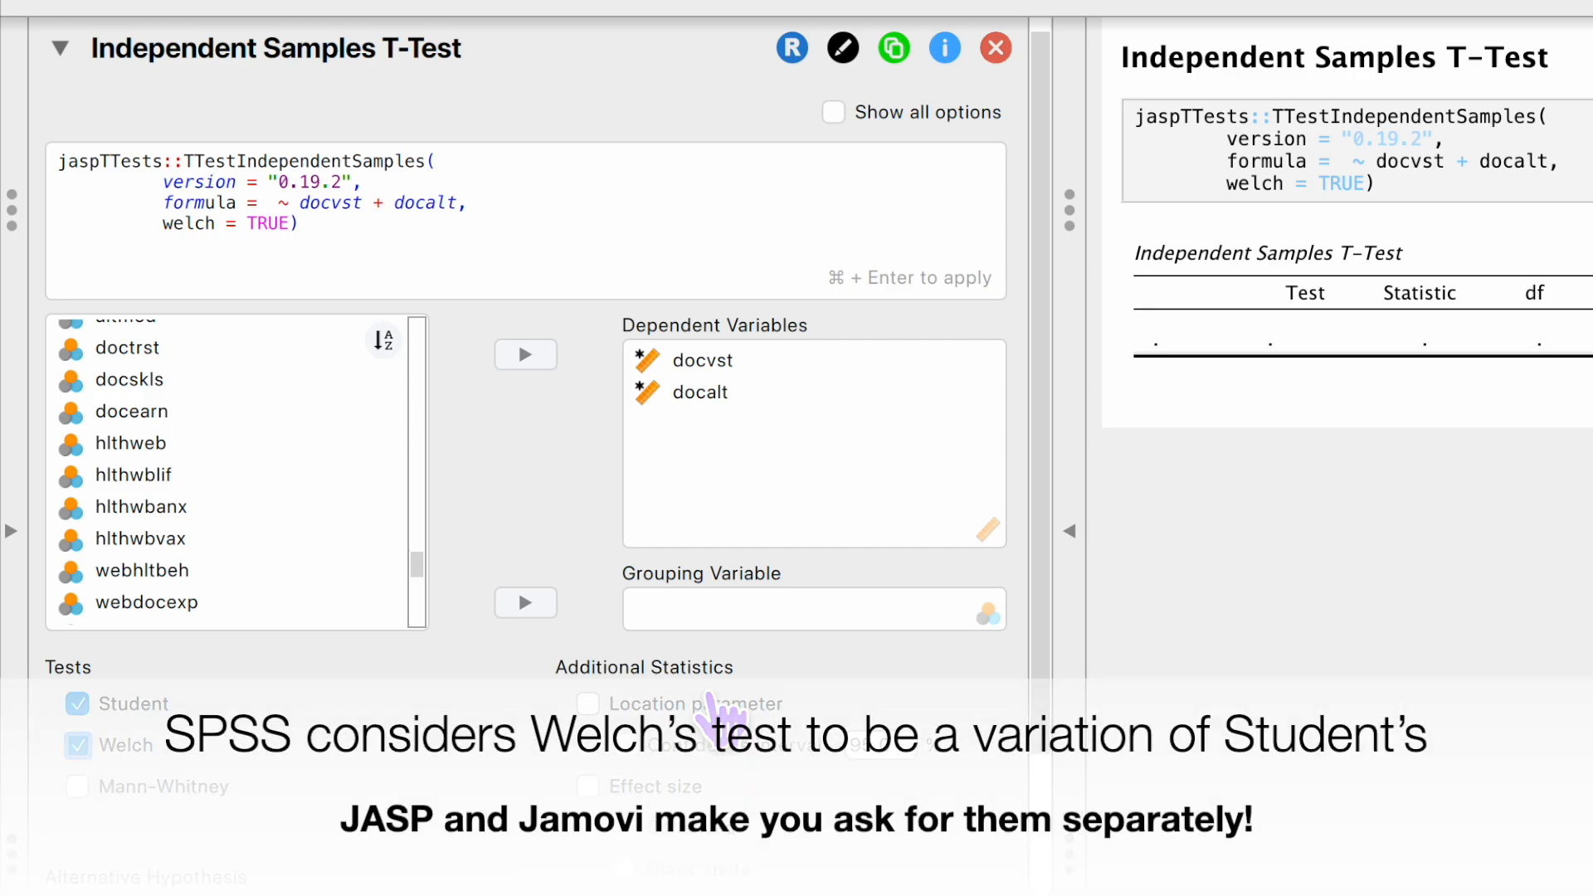
{"action": "scroll", "coordinate": [713, 714], "scroll_direction": "down", "scroll_amount": 5}
{"action": "left_click", "coordinate": [77, 795]}
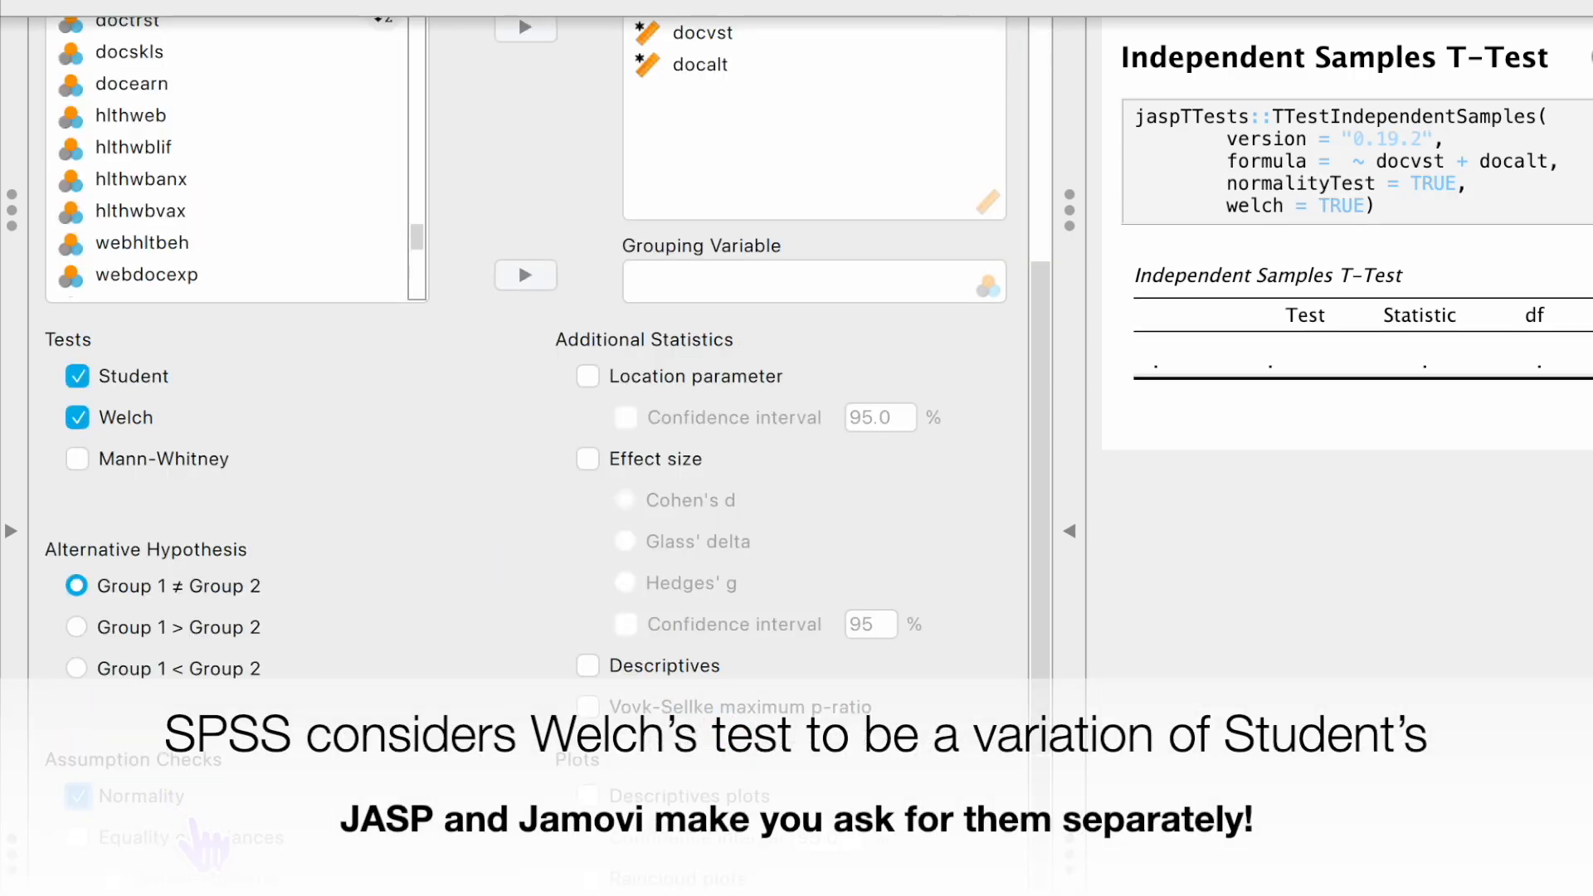
{"action": "left_click", "coordinate": [78, 837]}
{"action": "scroll", "coordinate": [440, 822], "scroll_direction": "down", "scroll_amount": 2}
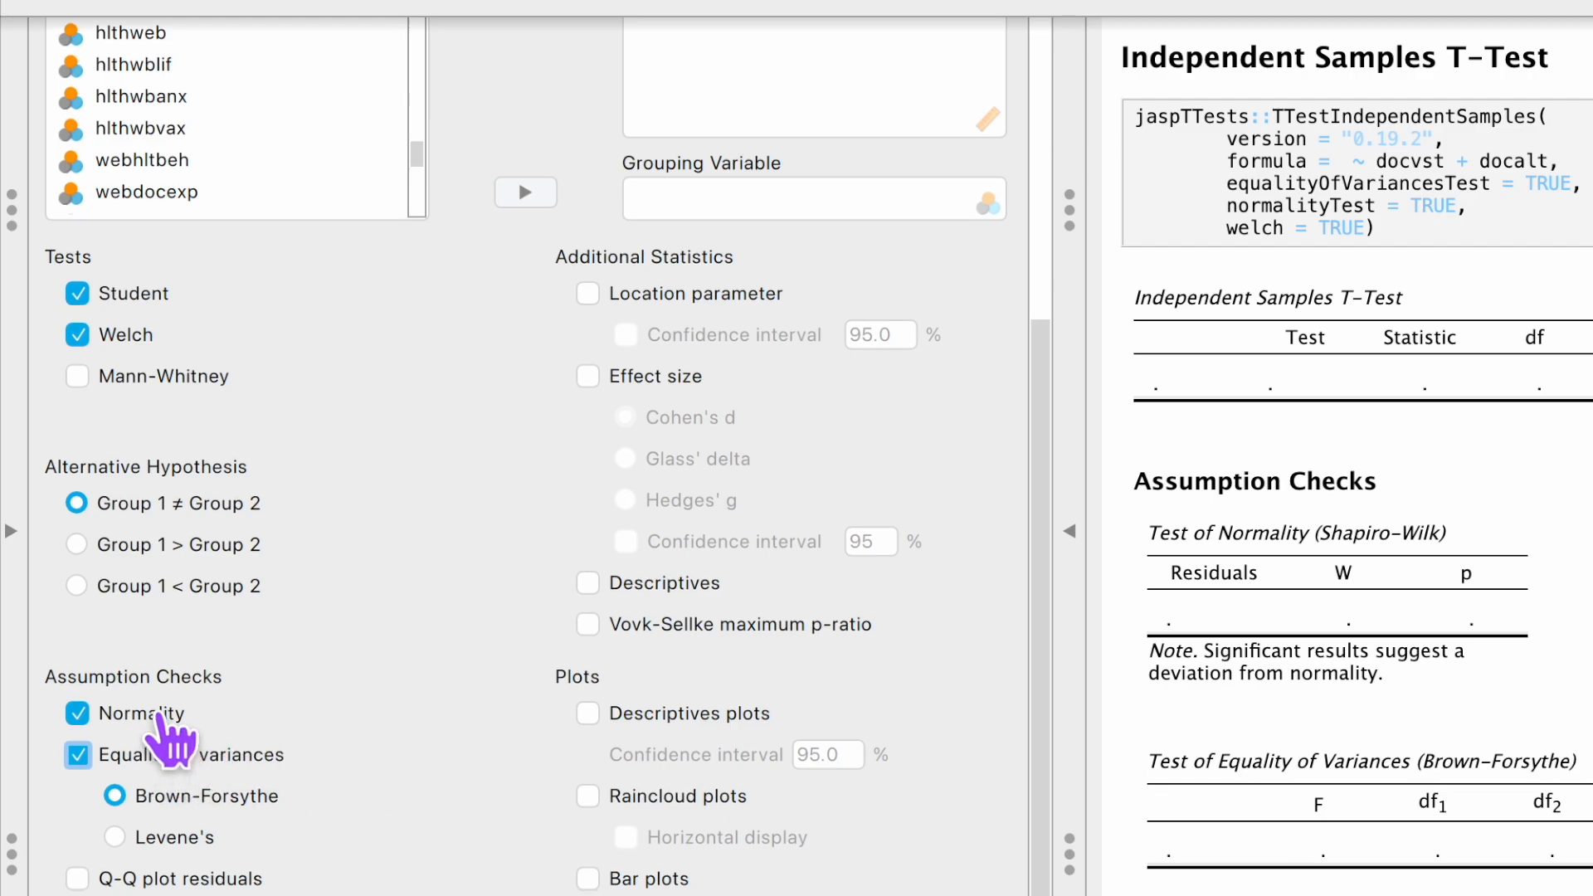
{"action": "left_click", "coordinate": [121, 715]}
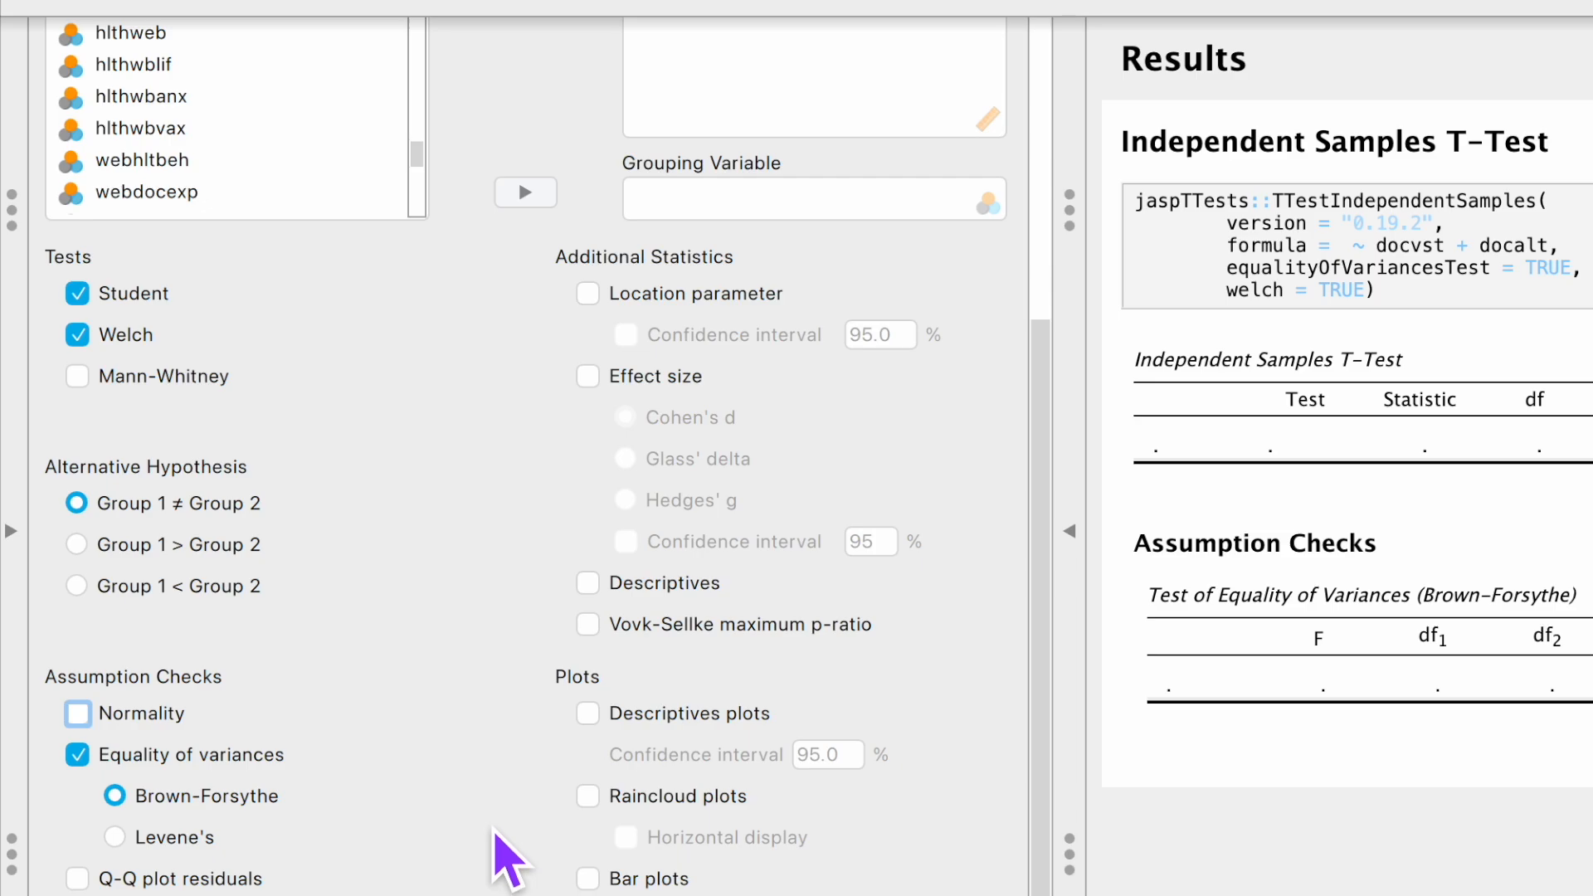
Find parborn in the variable list and set it as the grouping variable of the t-test.
{"action": "scroll", "coordinate": [531, 688], "scroll_direction": "up", "scroll_amount": 10}
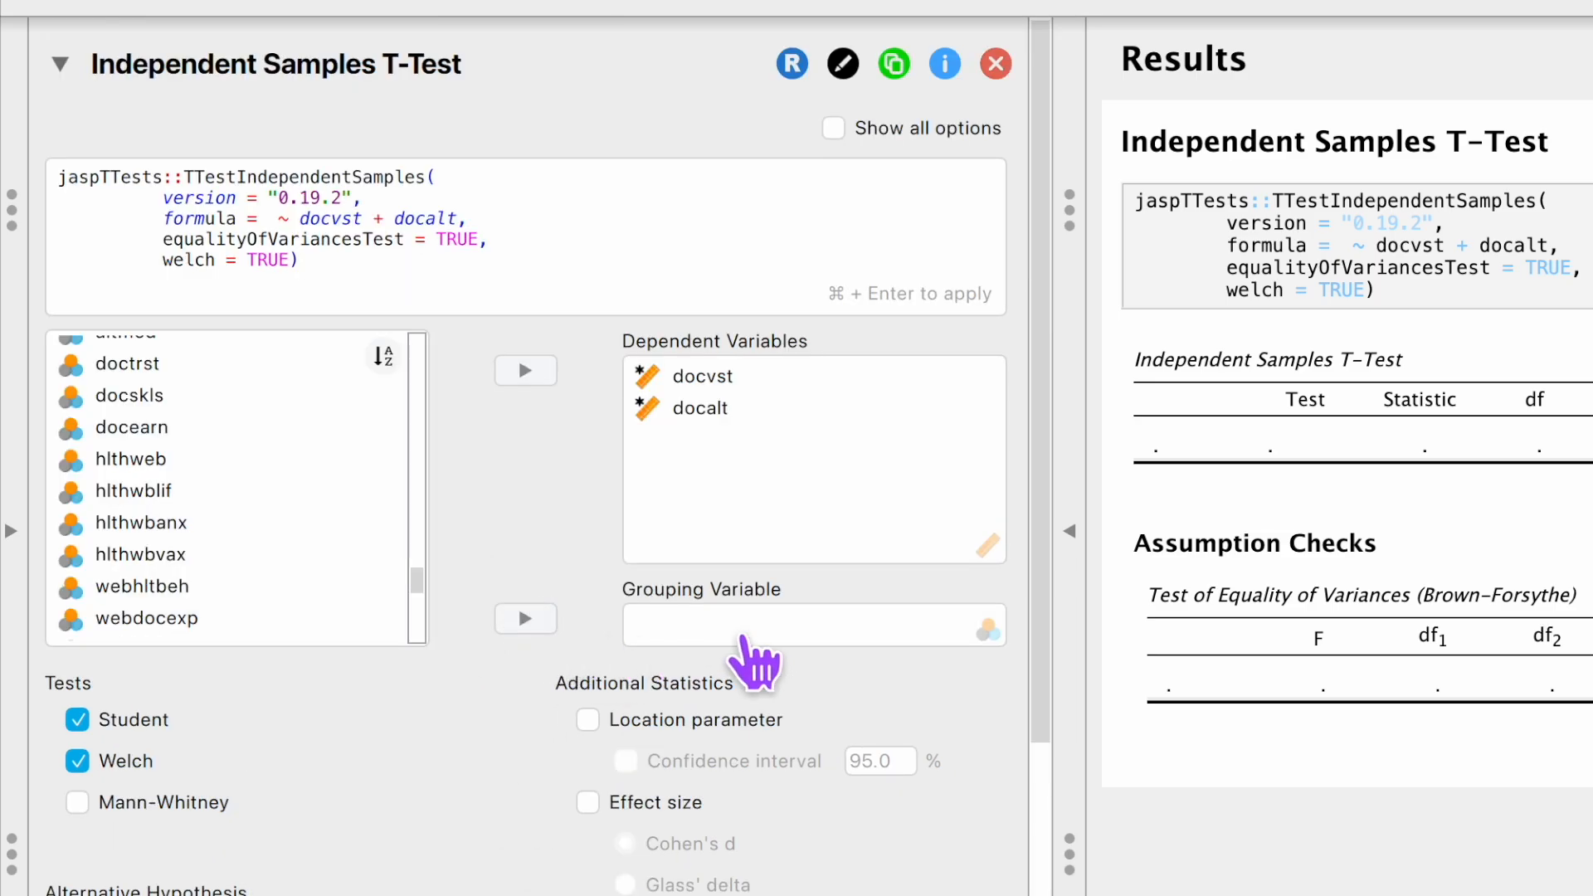
{"action": "scroll", "coordinate": [407, 589], "scroll_direction": "up", "scroll_amount": 5}
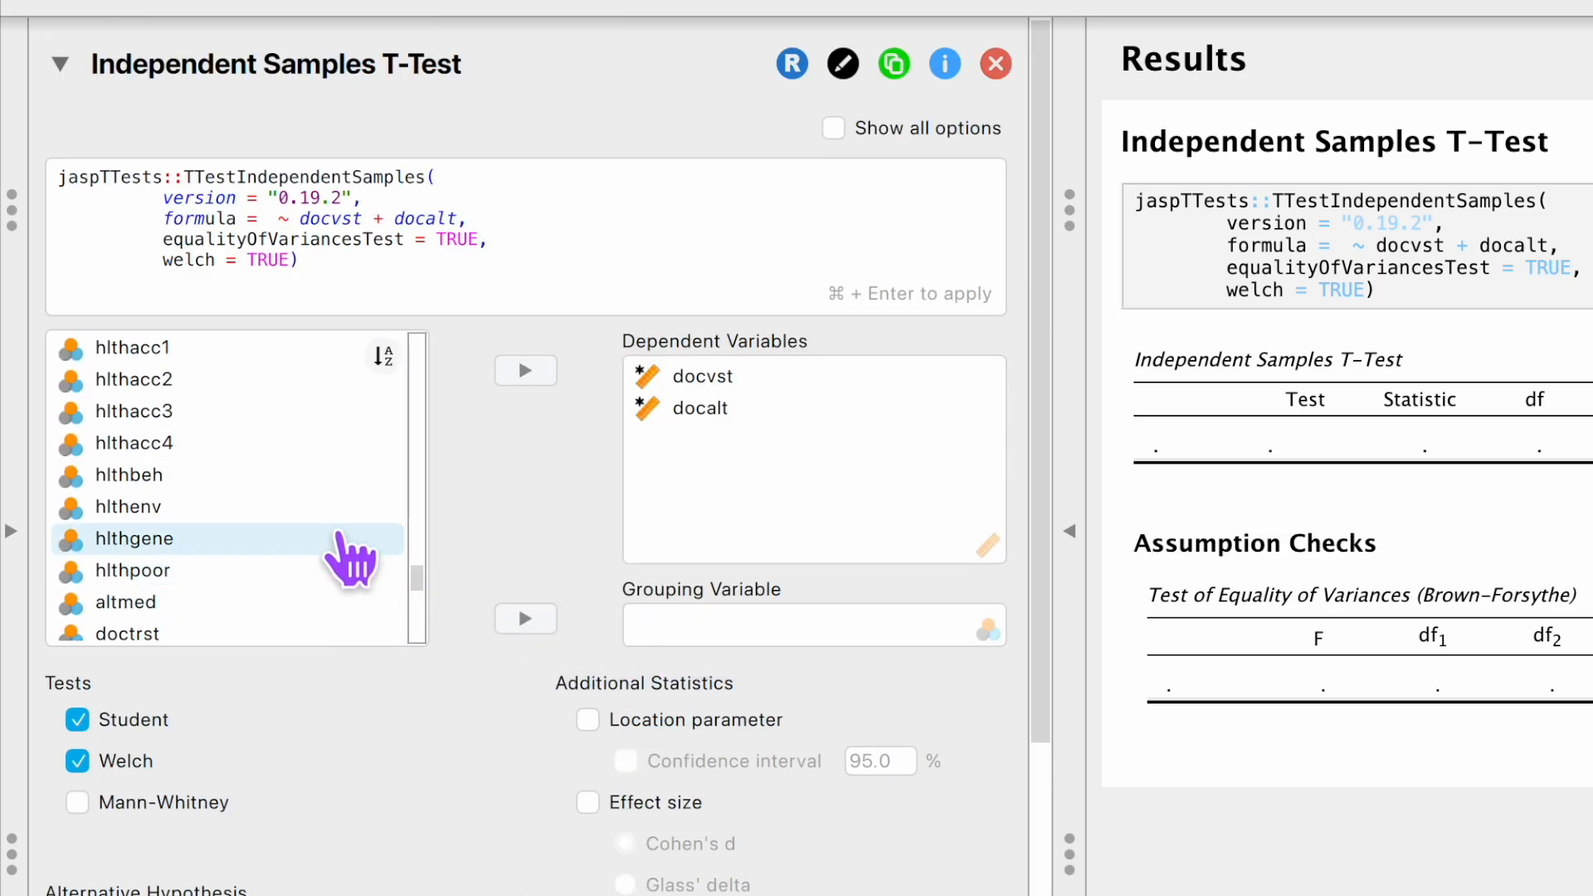
{"action": "left_click", "coordinate": [315, 510]}
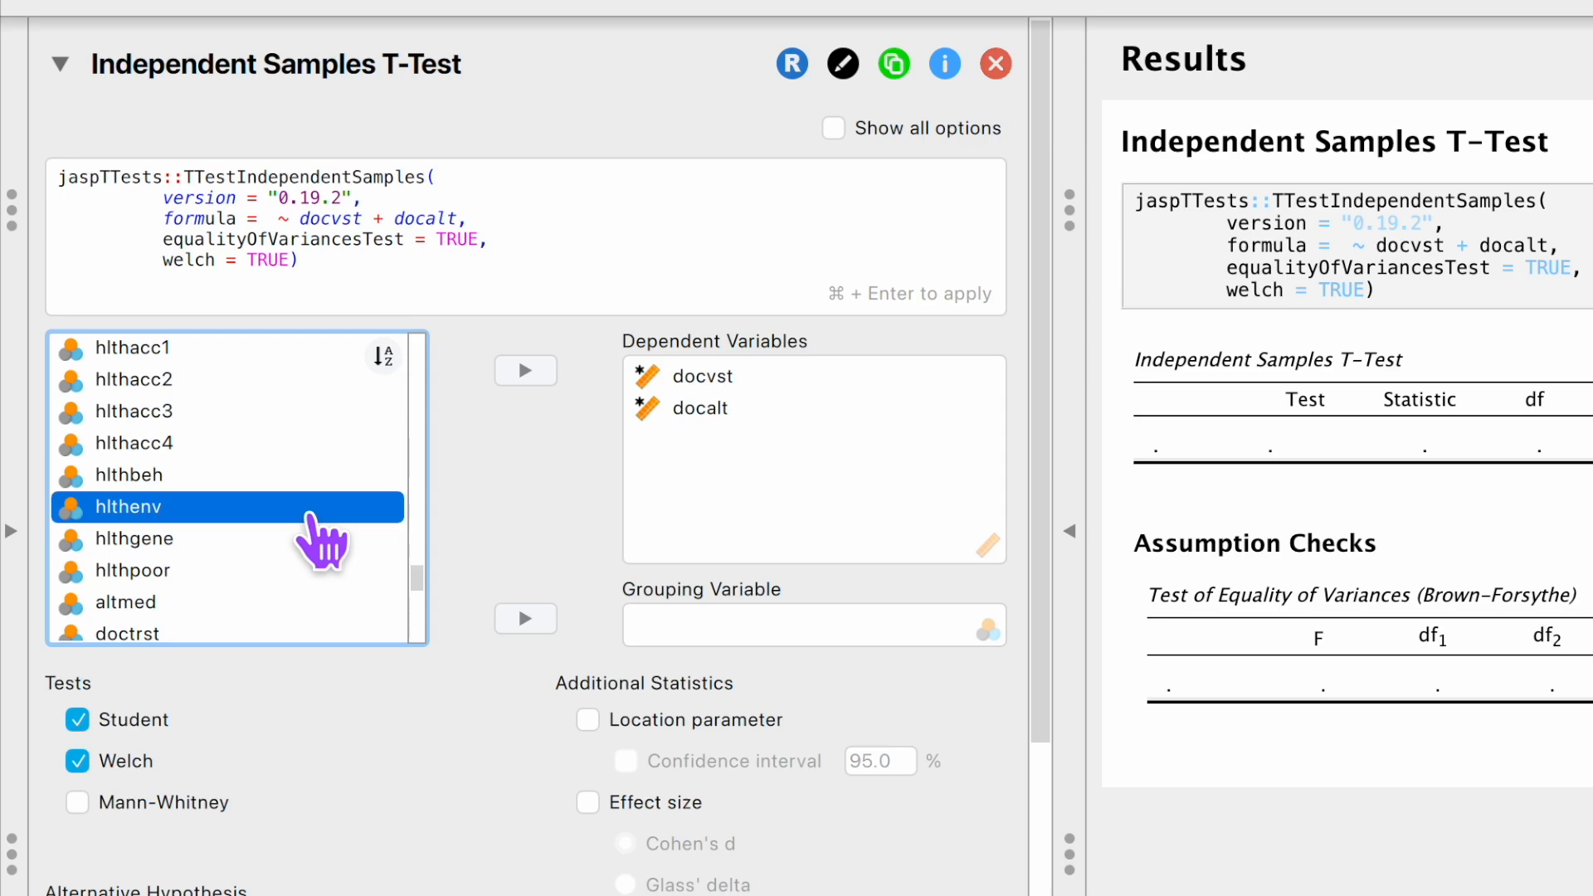
{"action": "key", "text": "p"}
{"action": "key", "text": "p"}
{"action": "key", "text": "p"}
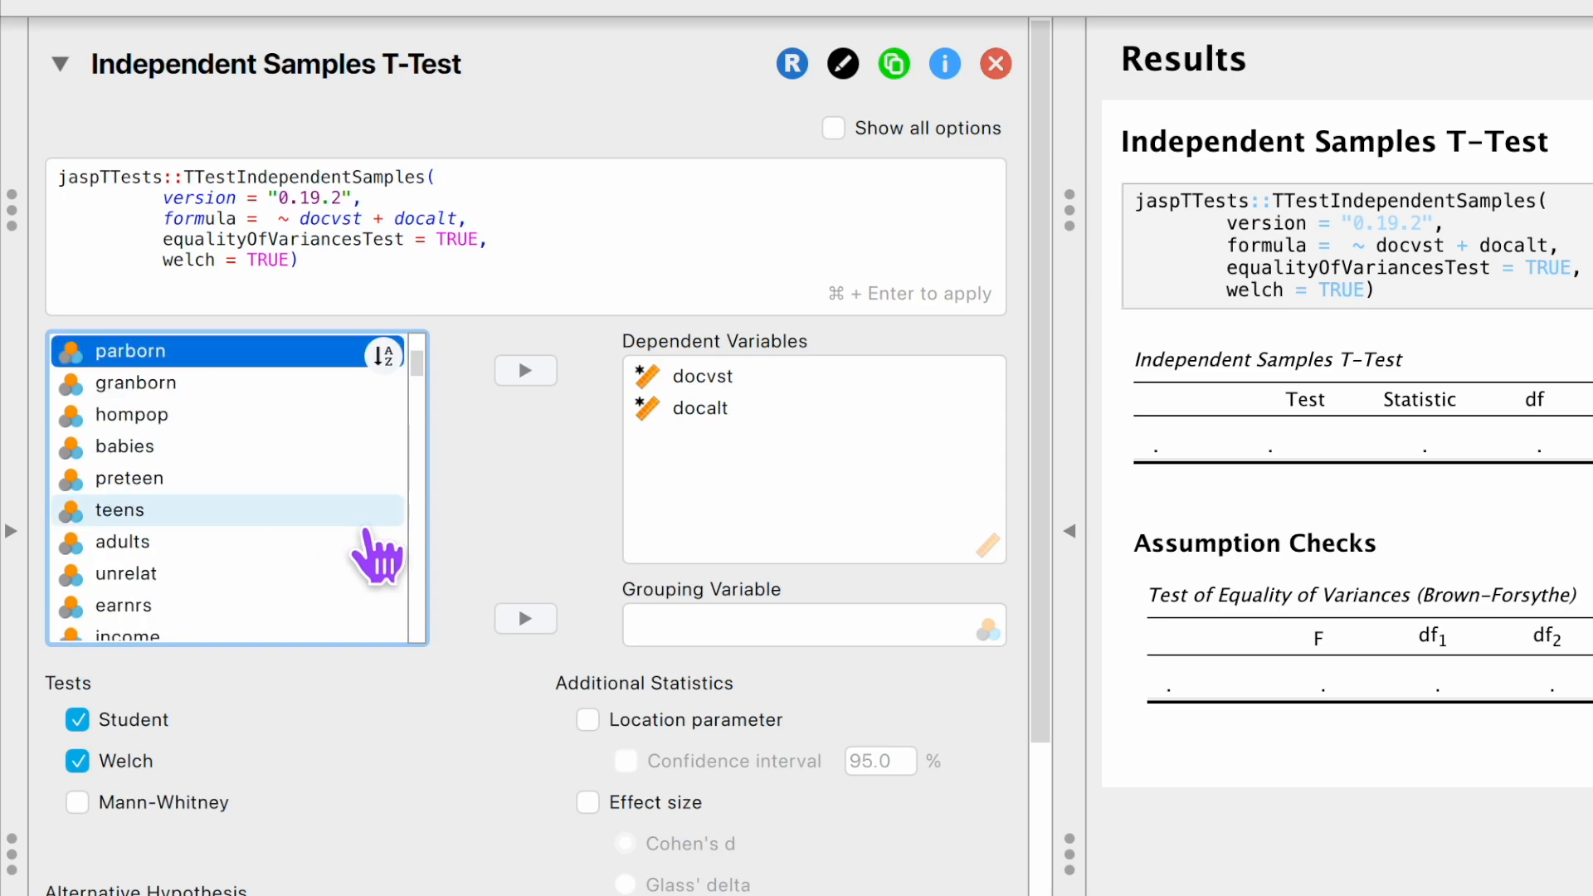
{"action": "left_click", "coordinate": [525, 619]}
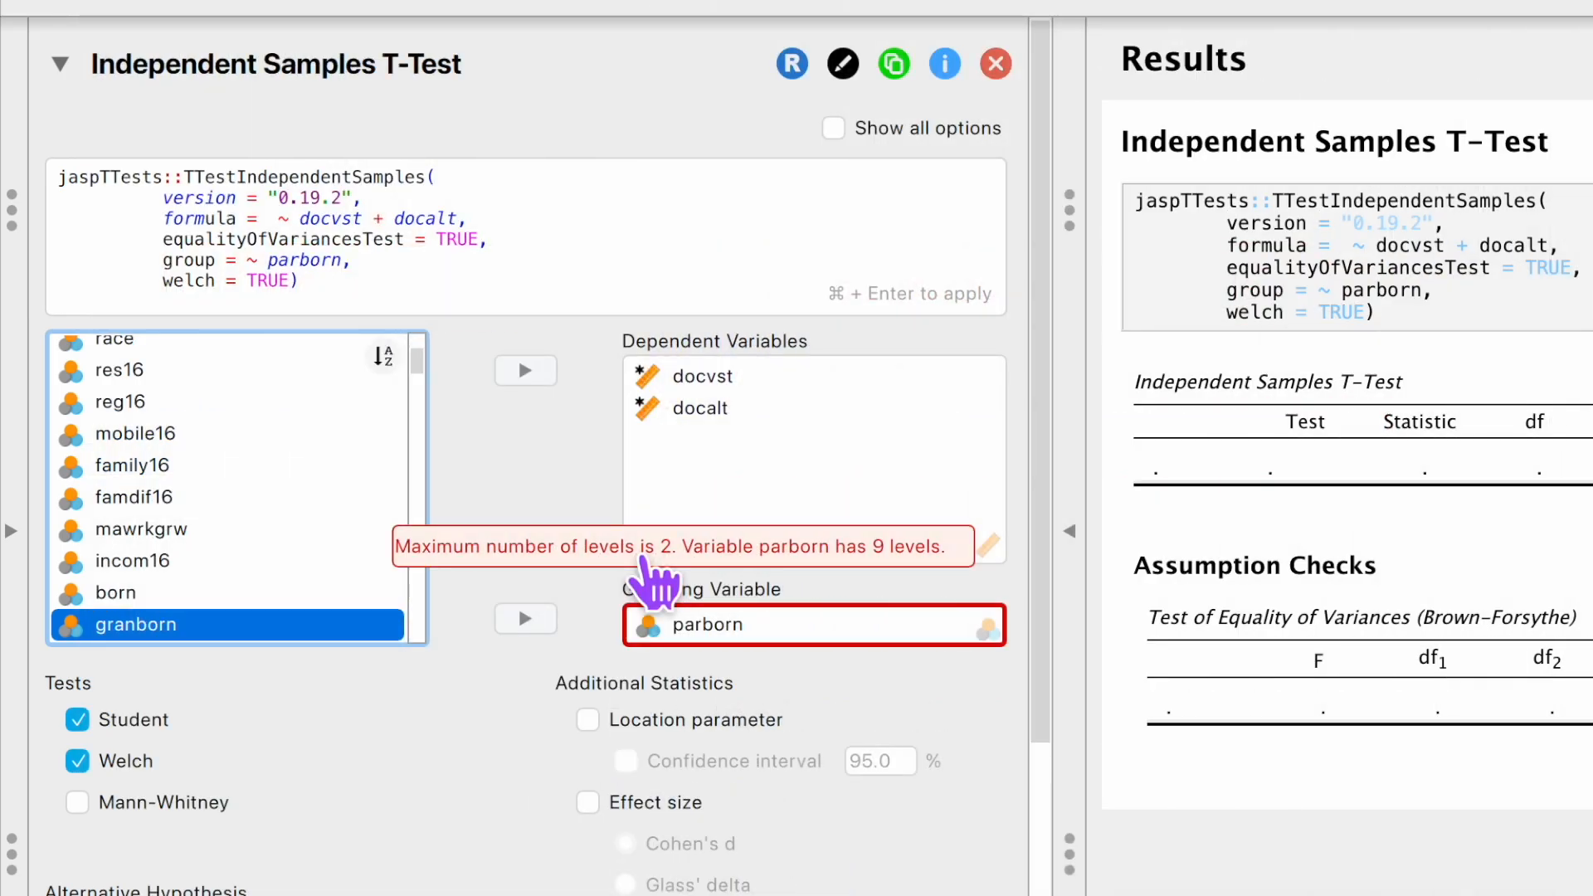
Add a Descriptive Statistics analysis and assign parborn as its variable.
{"action": "left_click", "coordinate": [595, 135]}
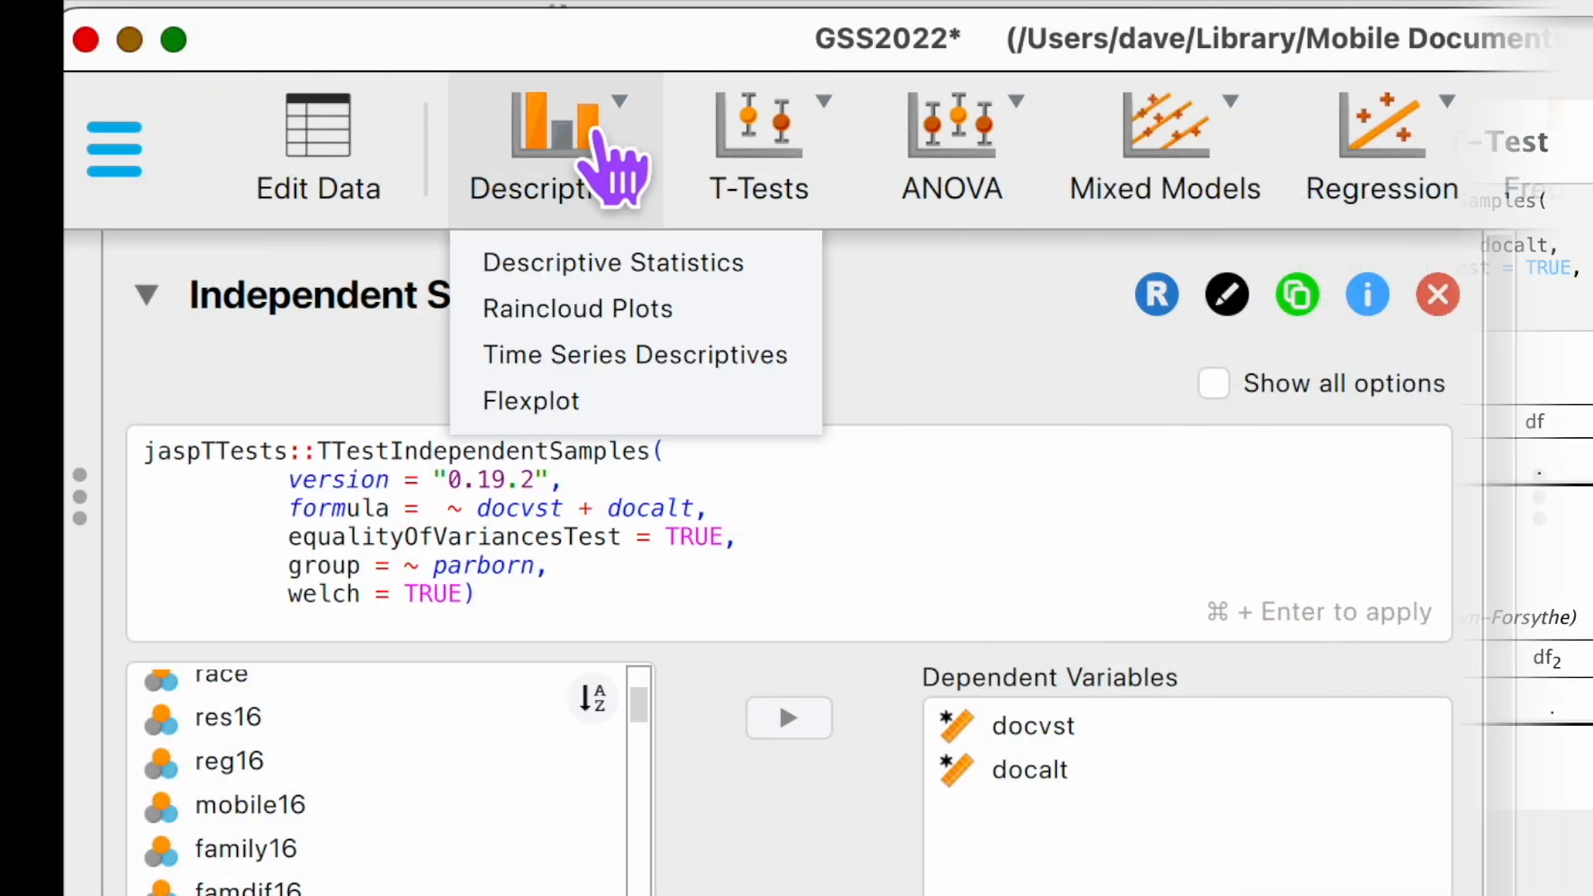
{"action": "left_click", "coordinate": [699, 262]}
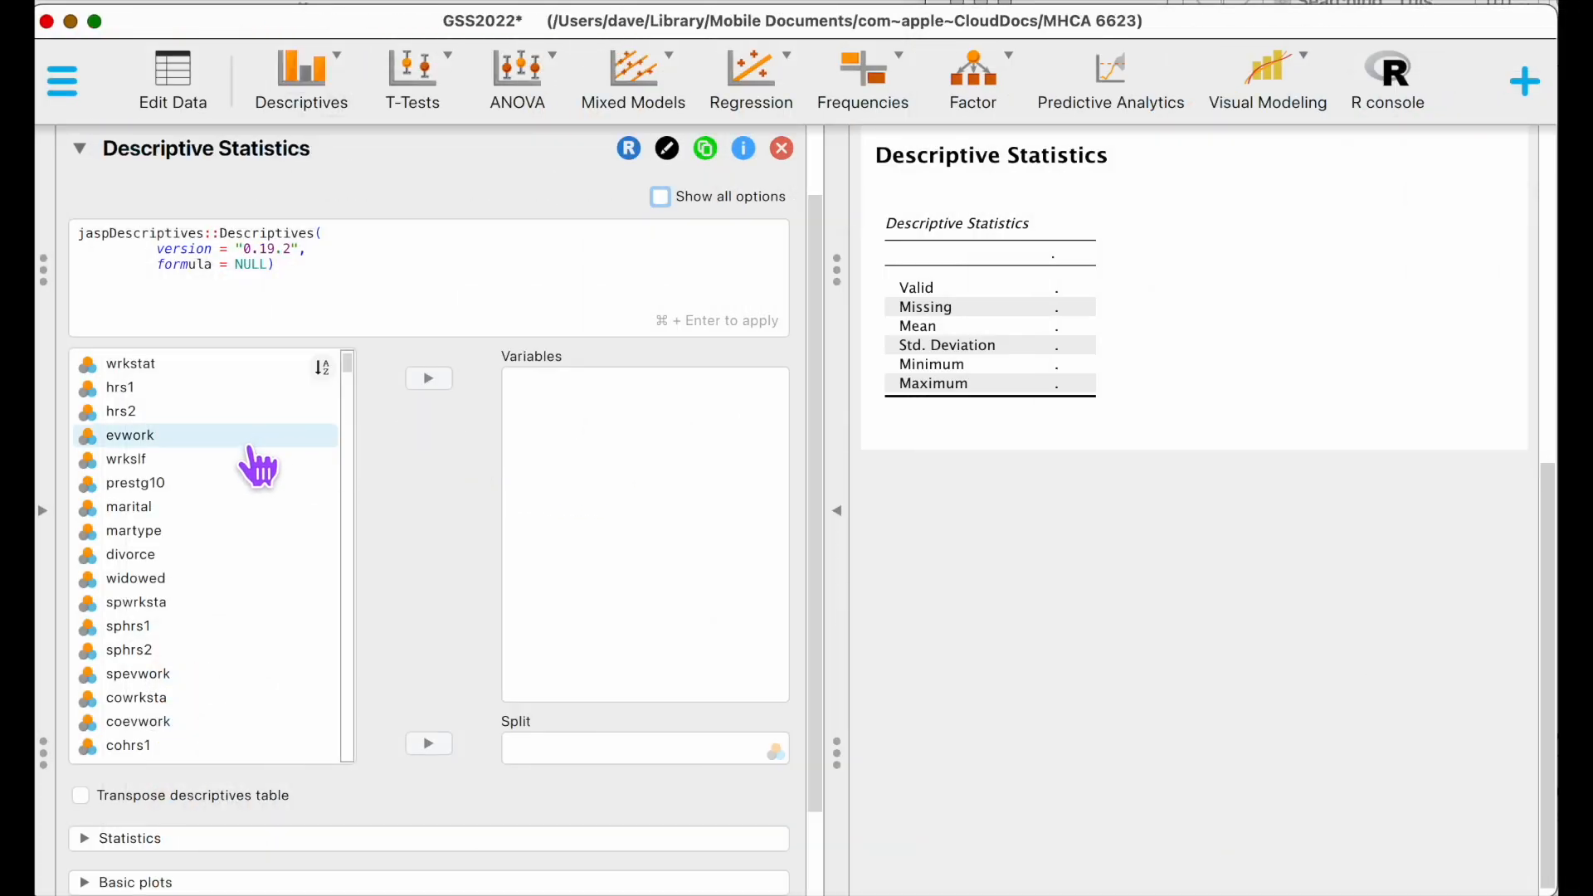
{"action": "left_click", "coordinate": [248, 445]}
{"action": "type", "text": "par"}
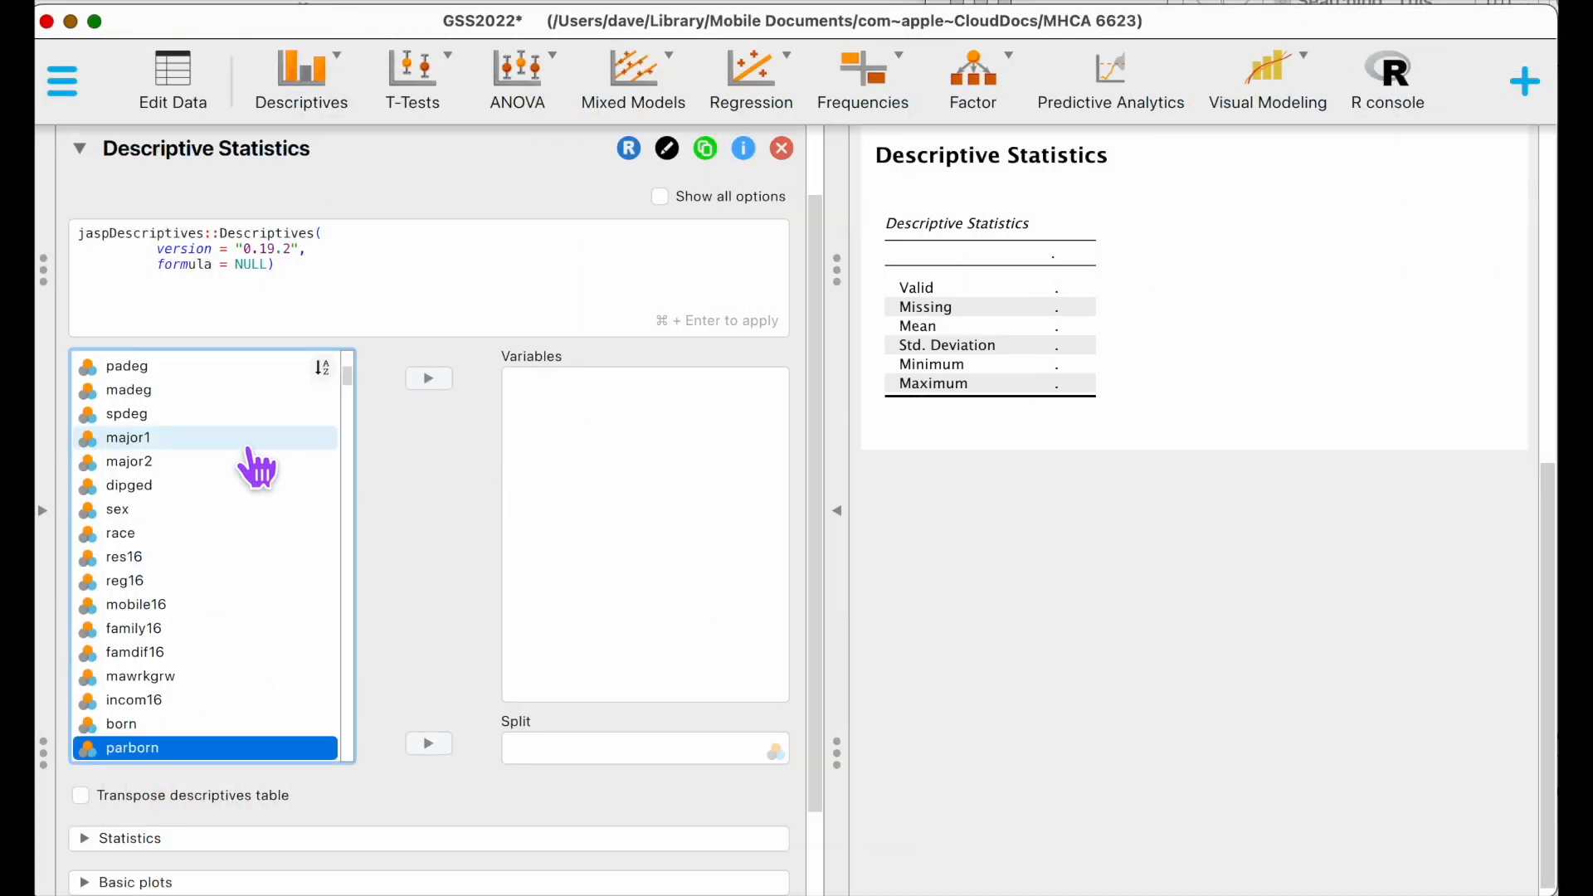
{"action": "left_click", "coordinate": [432, 380]}
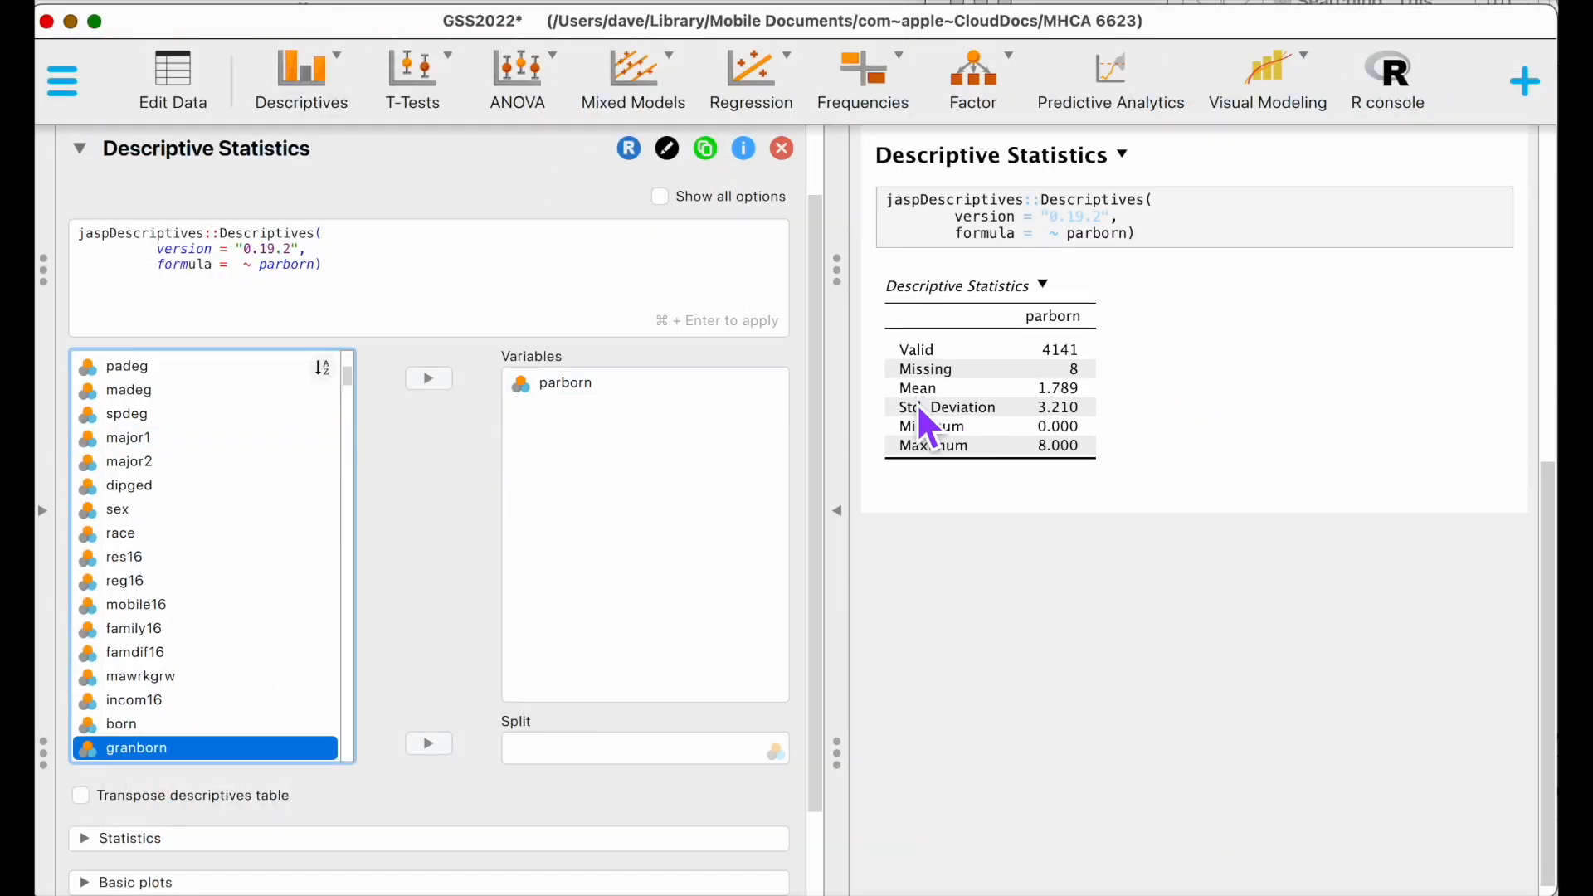
Enable frequency tables for parborn in the Descriptive Statistics analysis.
{"action": "scroll", "coordinate": [239, 803], "scroll_direction": "down", "scroll_amount": 3}
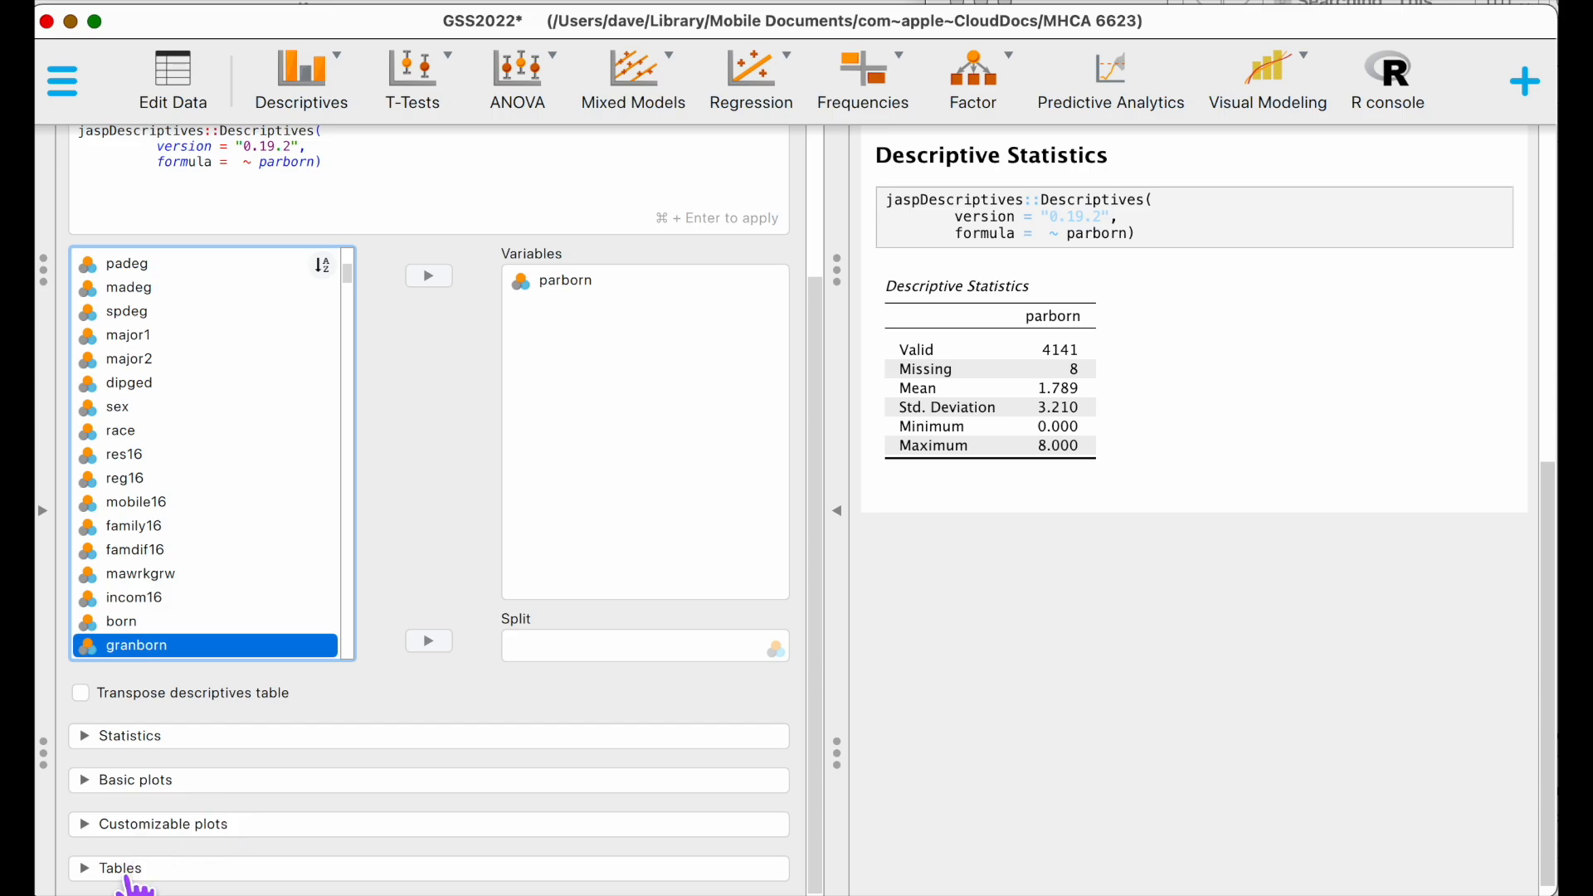
{"action": "left_click", "coordinate": [133, 873]}
{"action": "left_click", "coordinate": [151, 840]}
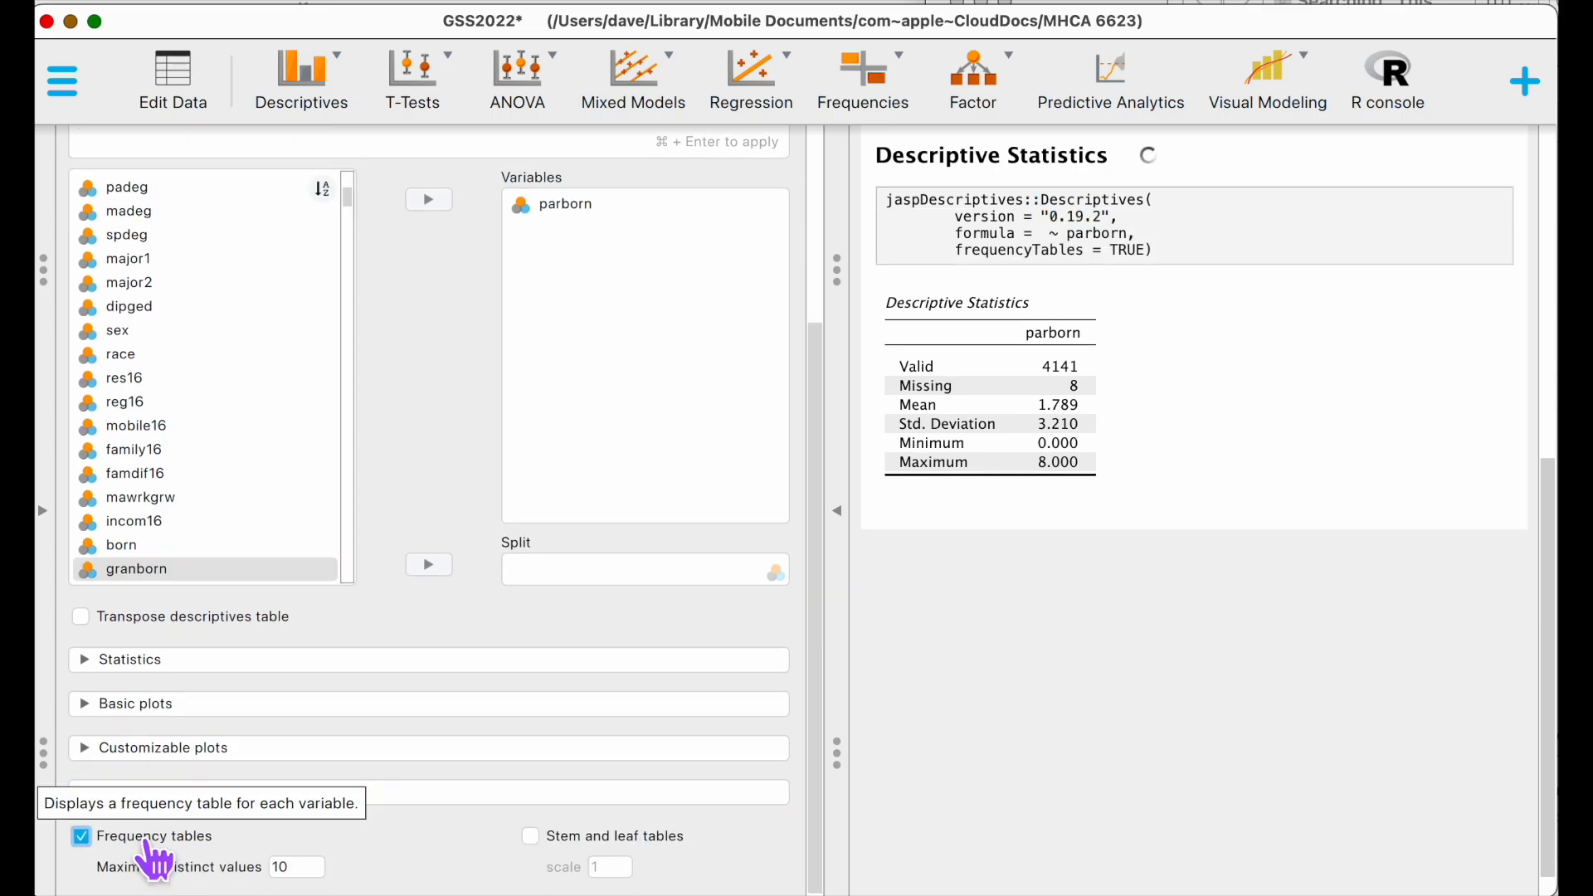
{"action": "scroll", "coordinate": [1402, 664], "scroll_direction": "down", "scroll_amount": 1}
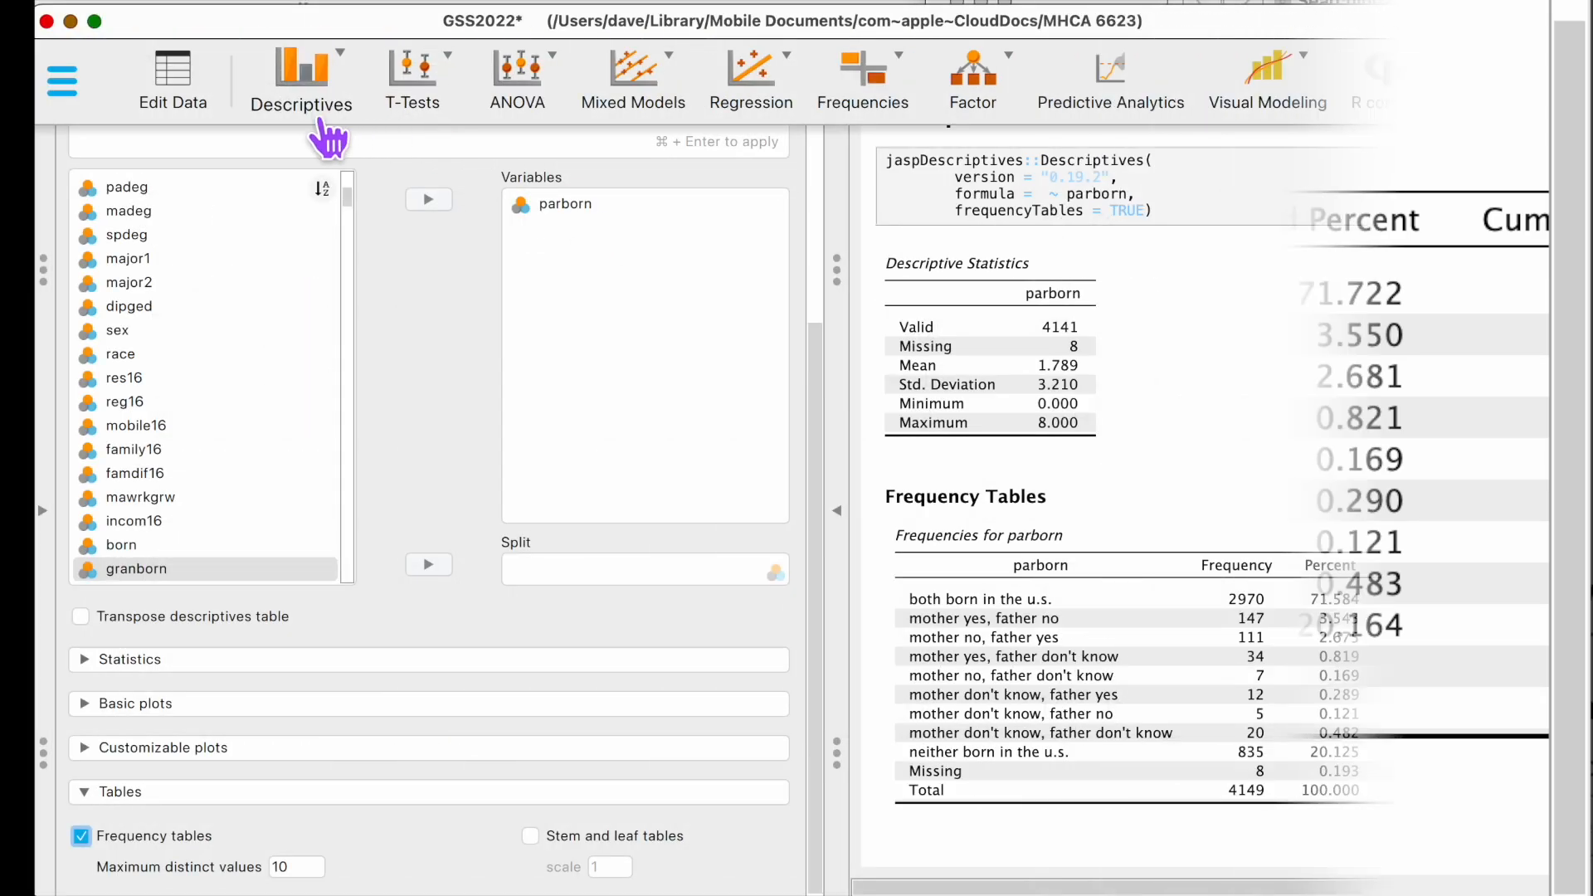
Open the parborn column's label editor in the data view and look through its value labels.
{"action": "left_click", "coordinate": [172, 95]}
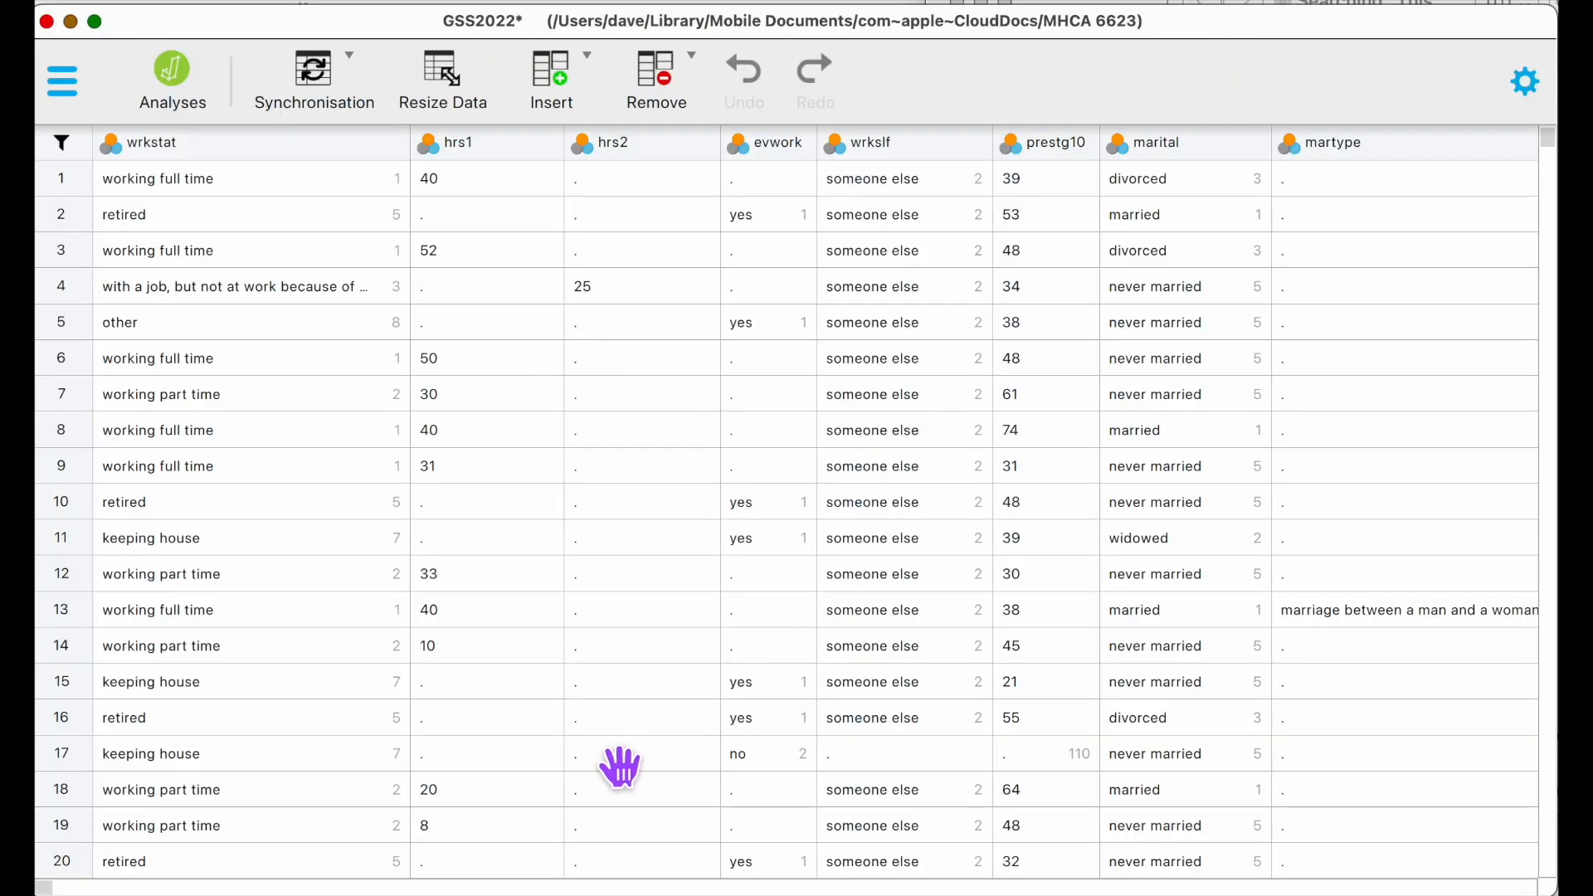
{"action": "left_click_drag", "start_coordinate": [54, 890], "coordinate": [130, 879]}
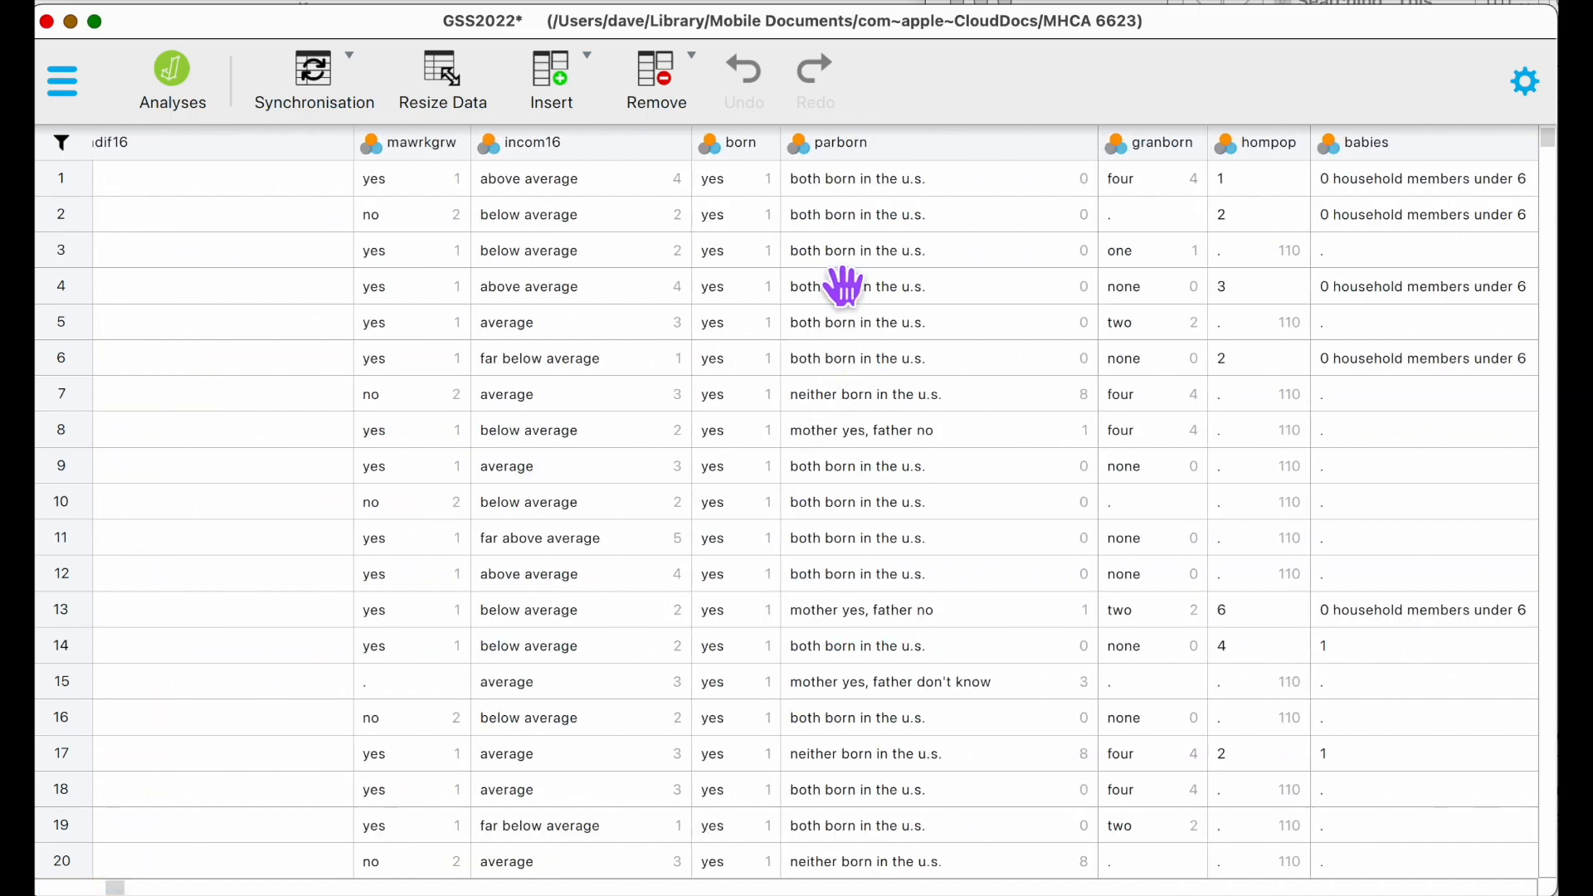
{"action": "double_click", "coordinate": [876, 144]}
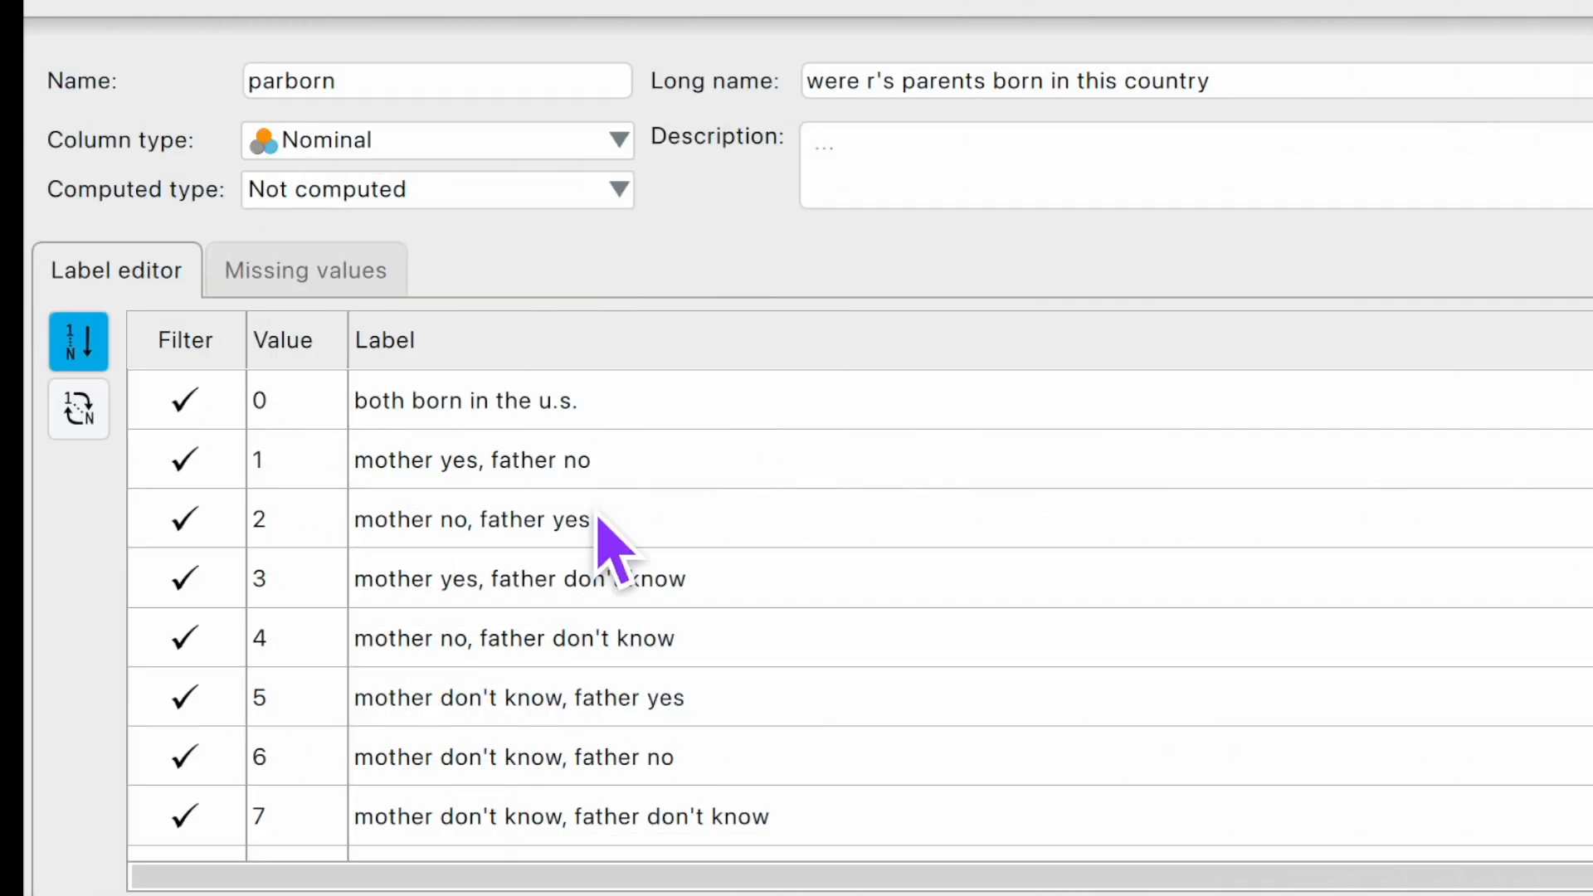
{"action": "scroll", "coordinate": [631, 556], "scroll_direction": "down", "scroll_amount": 2}
{"action": "scroll", "coordinate": [639, 554], "scroll_direction": "up", "scroll_amount": 2}
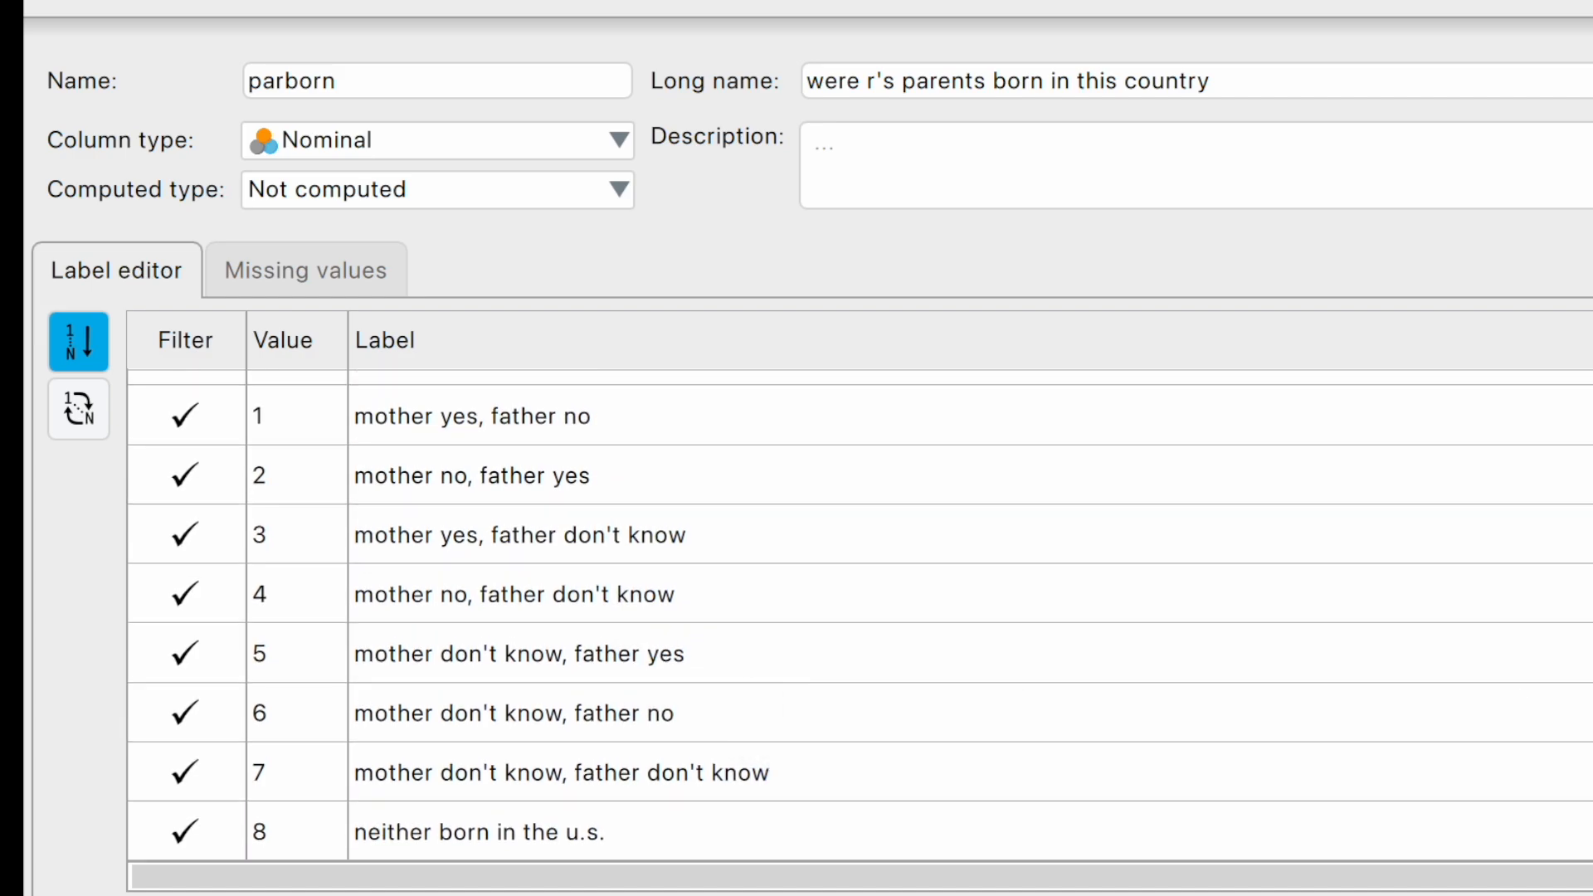
{"action": "scroll", "coordinate": [1440, 597], "scroll_direction": "up", "scroll_amount": 1}
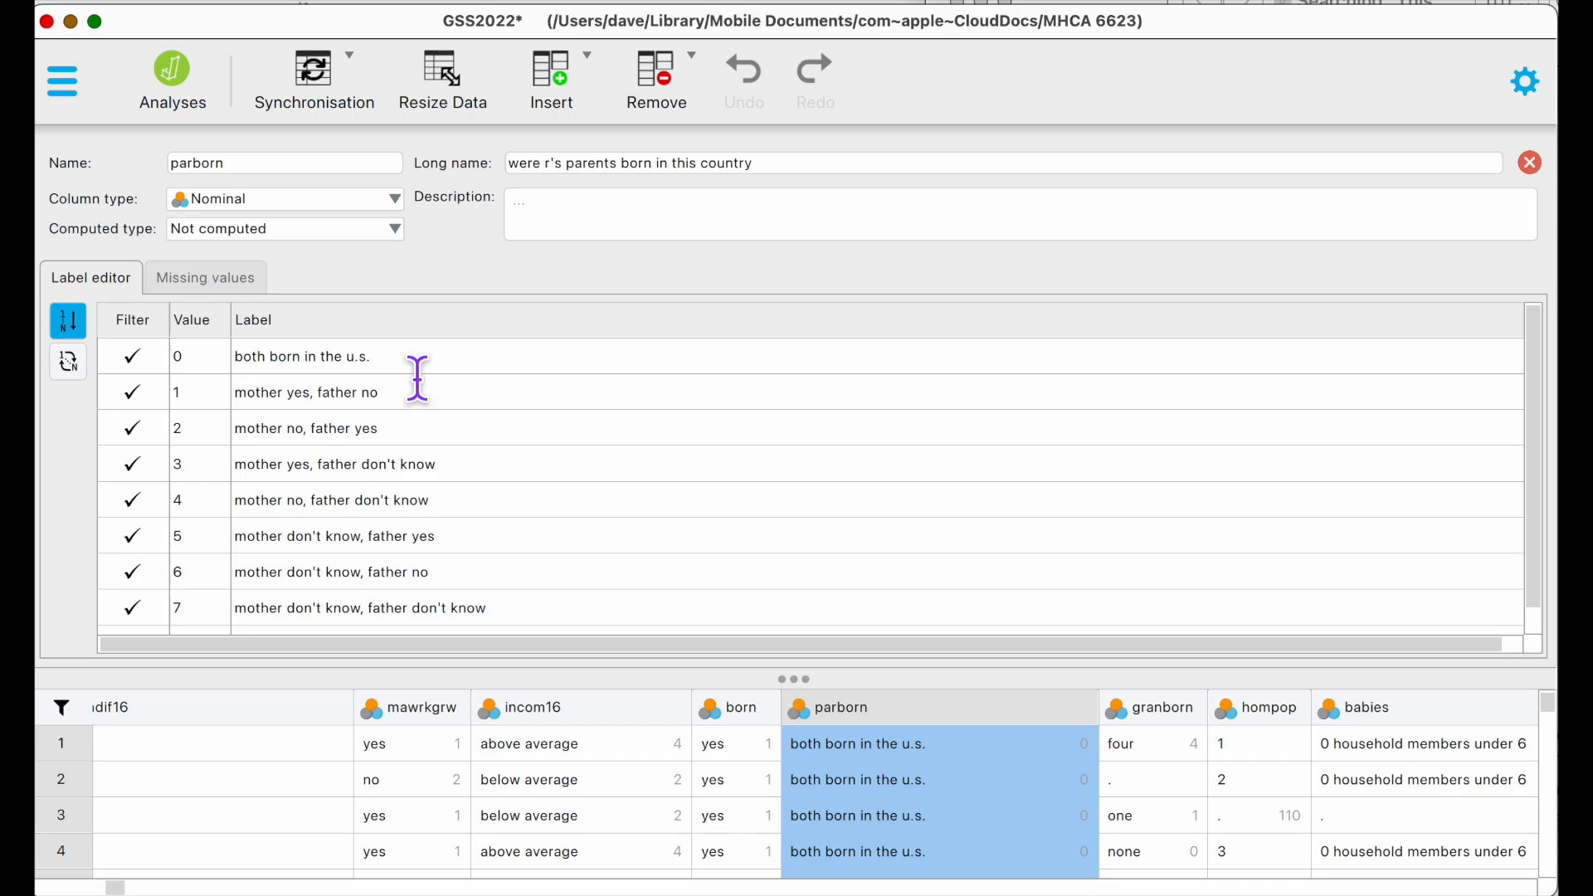
{"action": "scroll", "coordinate": [431, 556], "scroll_direction": "down", "scroll_amount": 2}
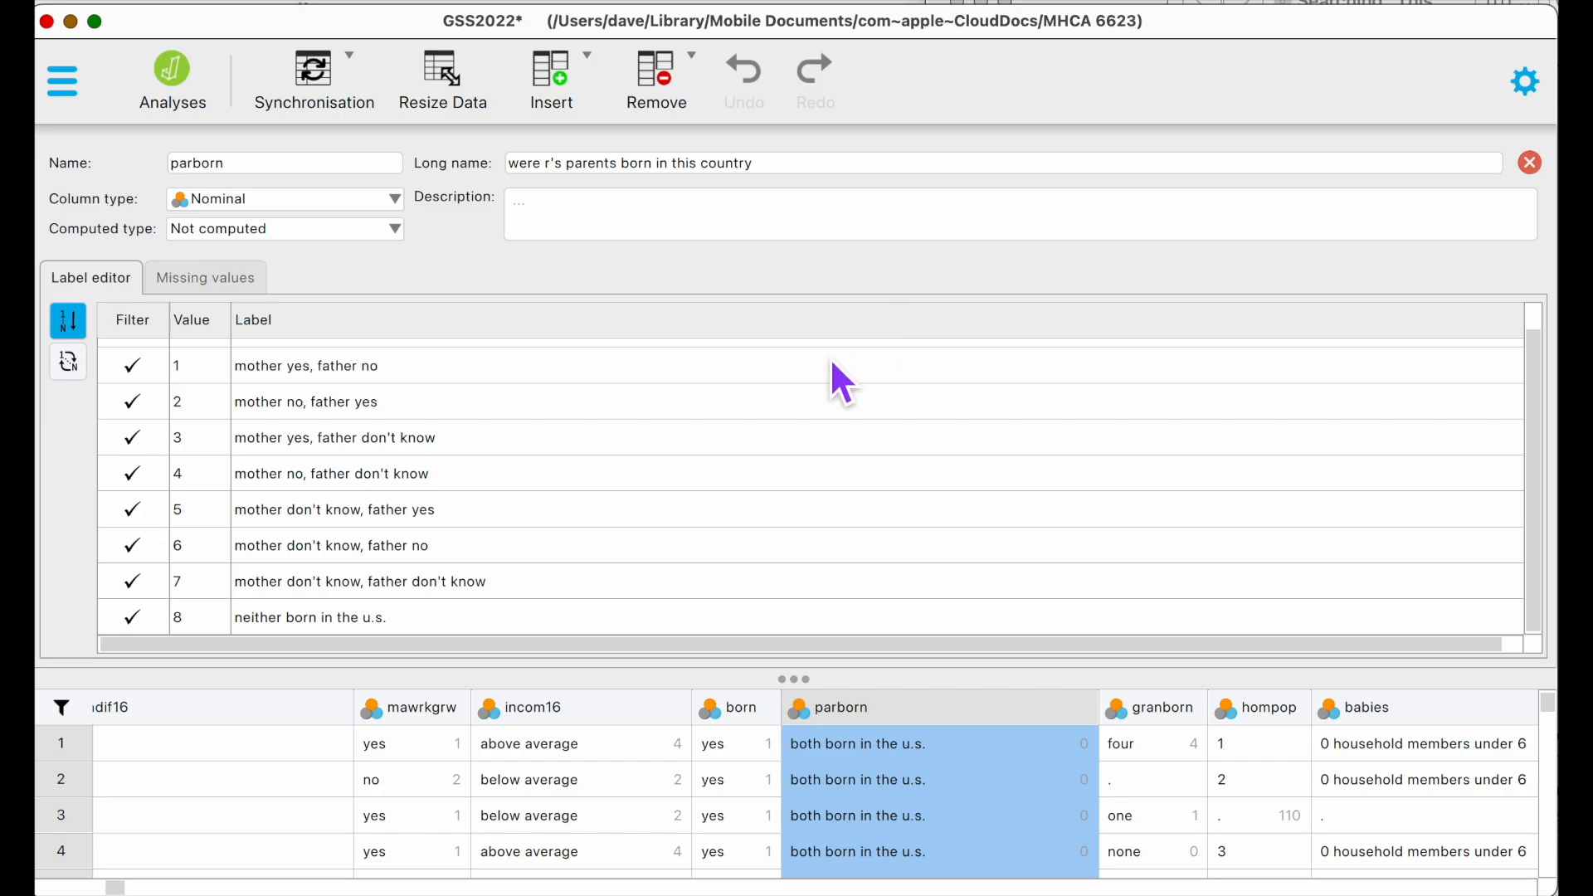
{"action": "scroll", "coordinate": [586, 450], "scroll_direction": "up", "scroll_amount": 1}
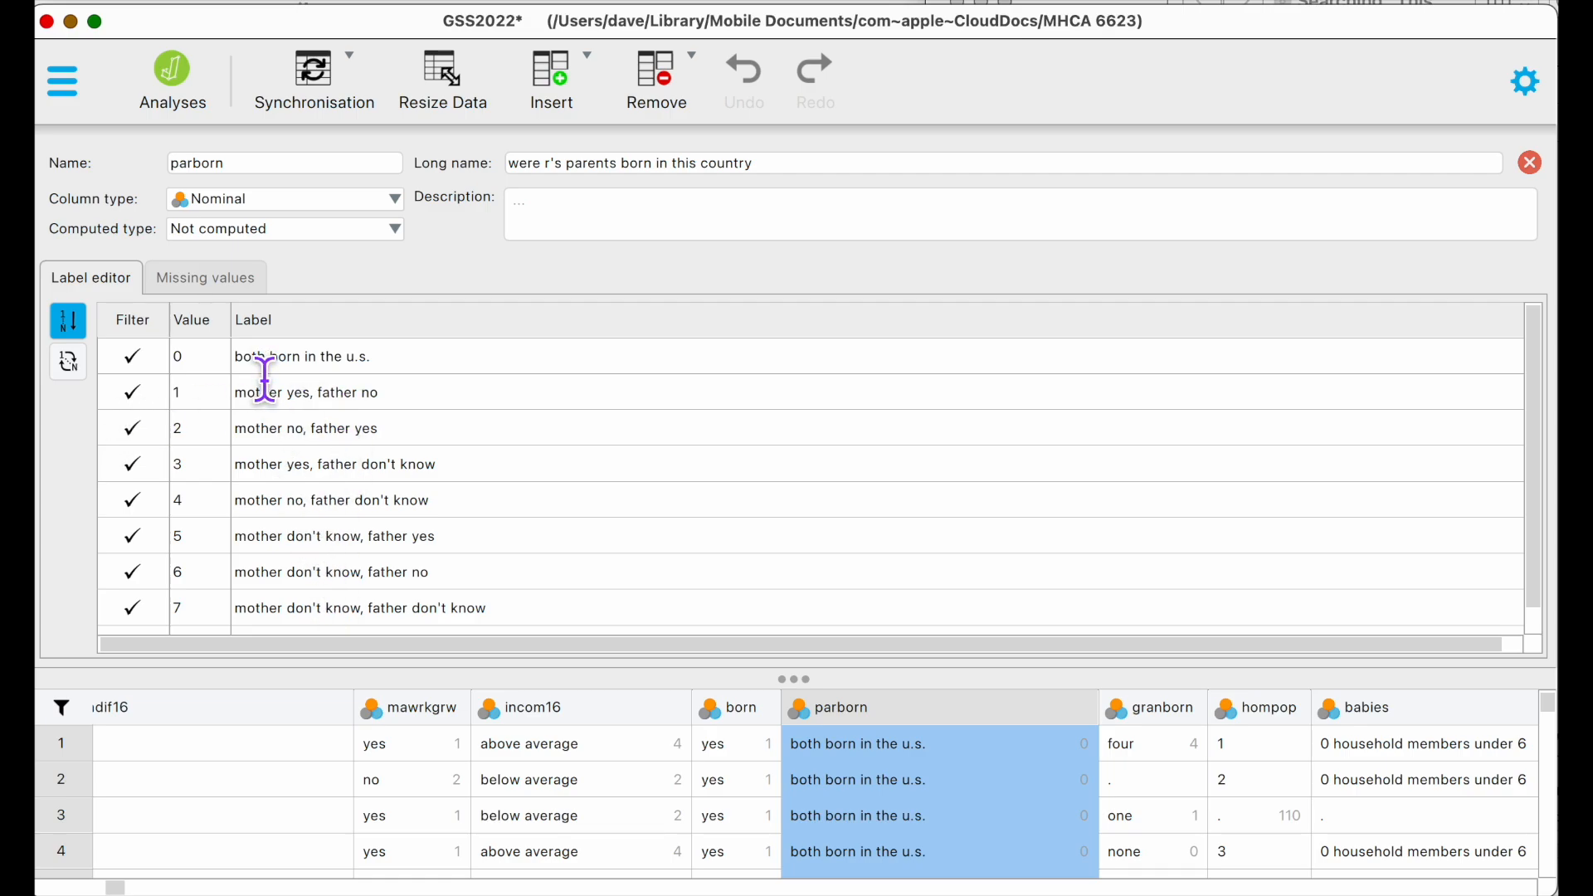
Filter out parborn values 1 through 7, keeping only "both born in the u.s." and "neither born in the u.s.".
{"action": "left_click", "coordinate": [131, 392]}
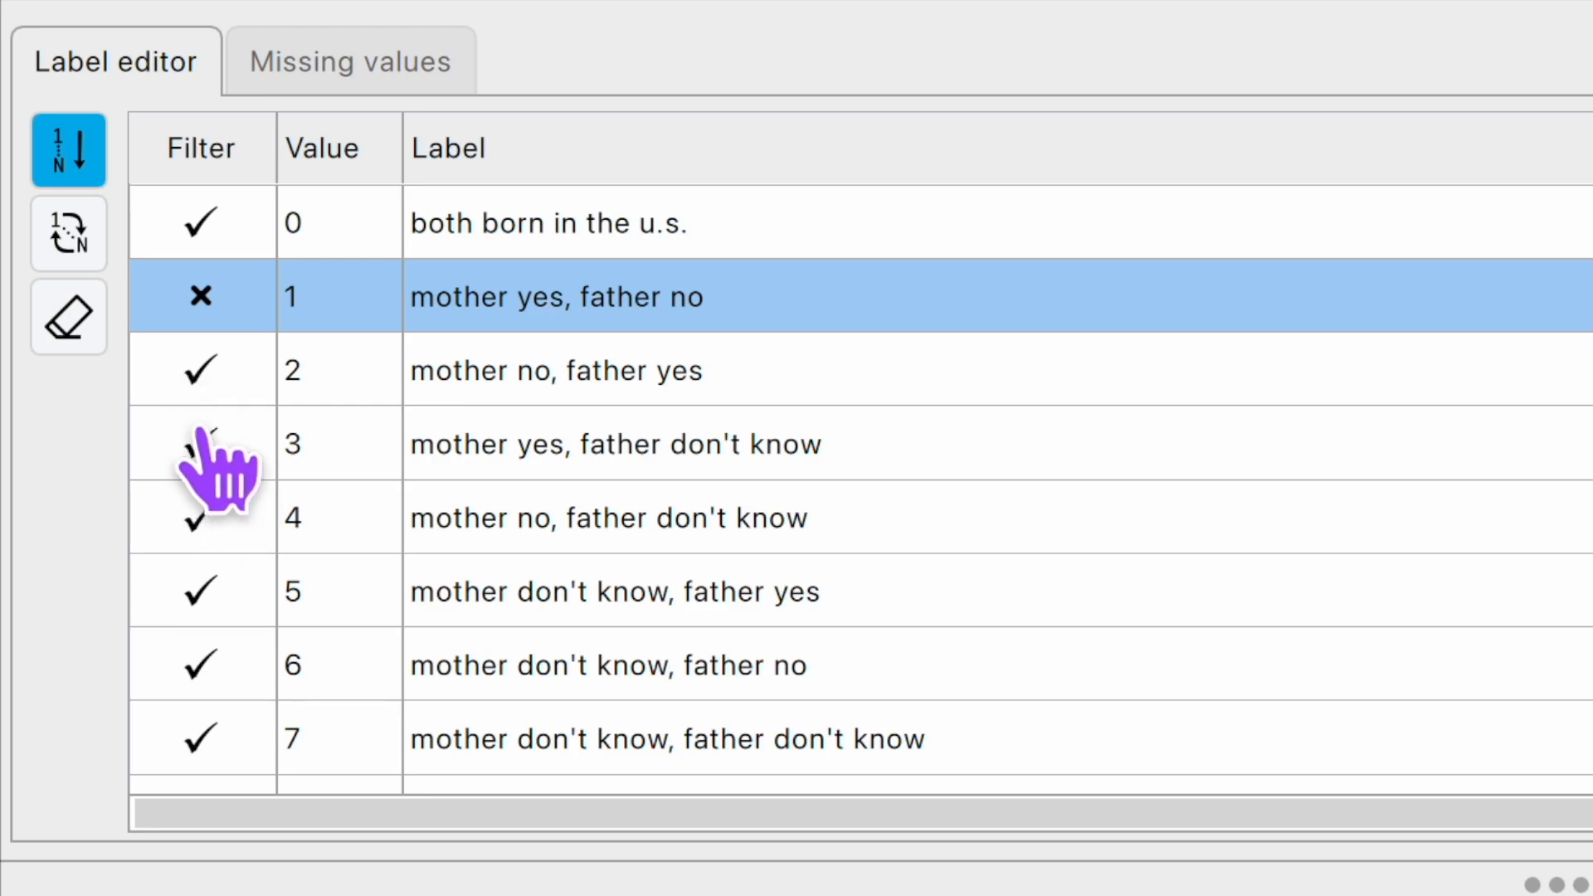
{"action": "left_click", "coordinate": [199, 439]}
{"action": "left_click", "coordinate": [178, 394]}
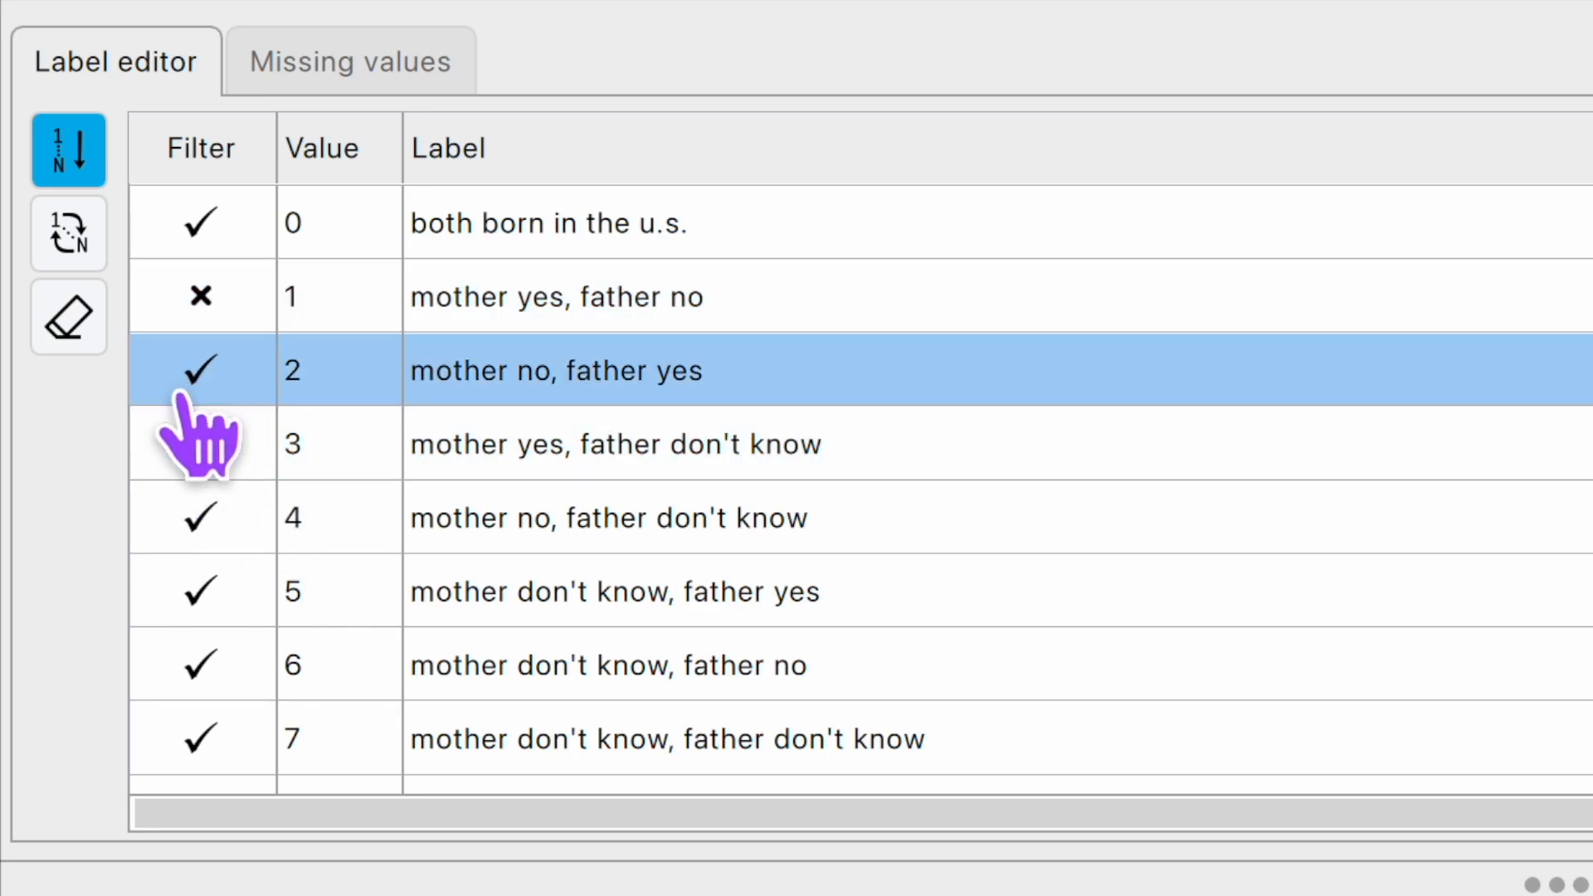
{"action": "left_click", "coordinate": [187, 455]}
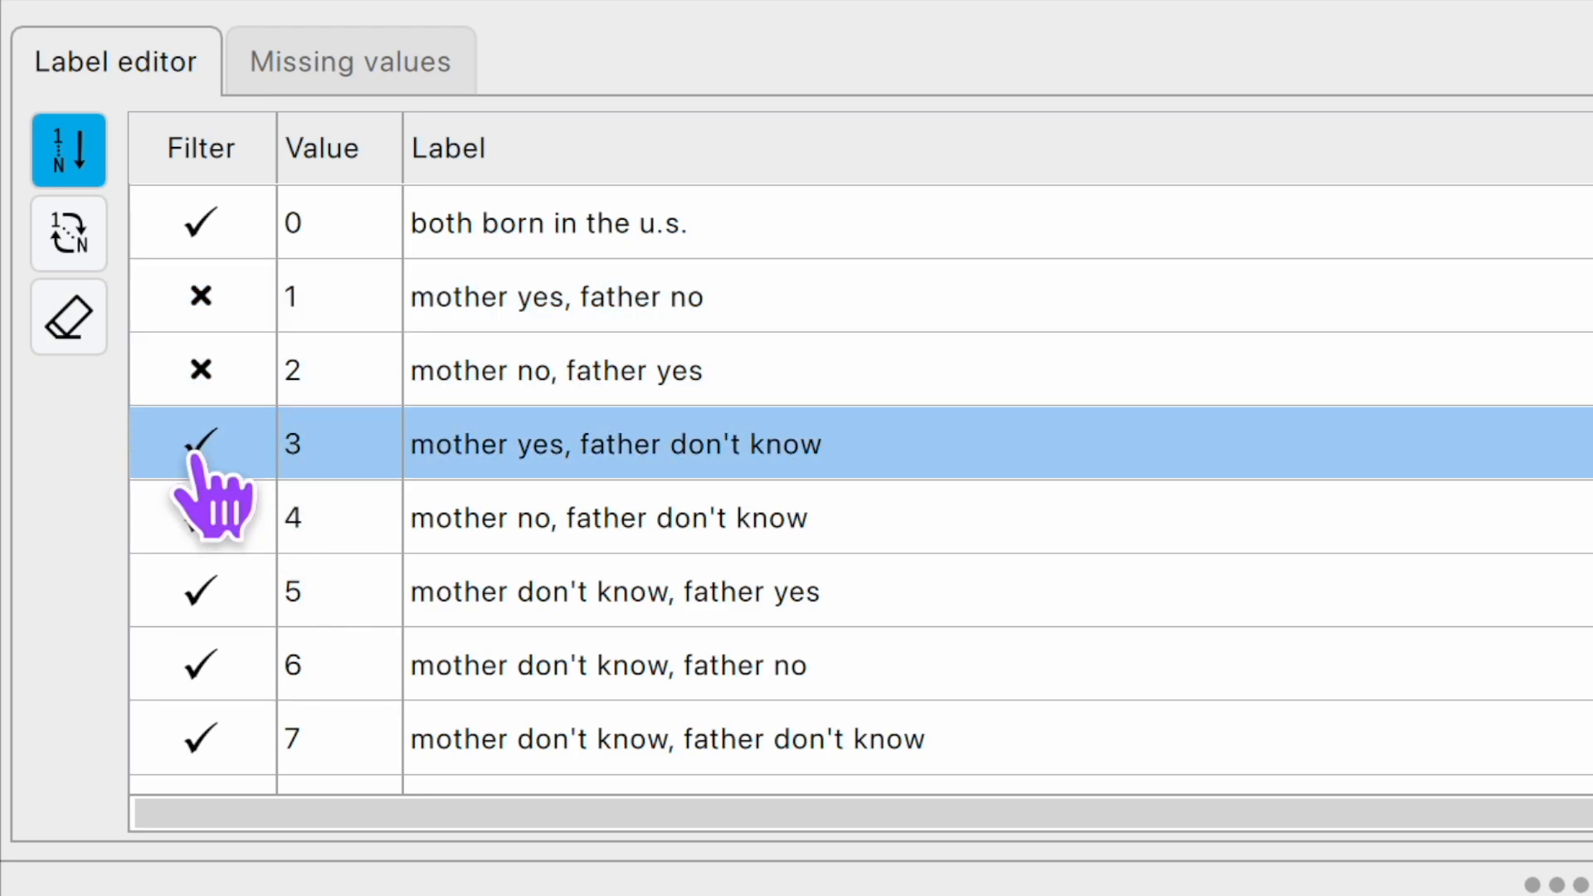
{"action": "left_click", "coordinate": [189, 521]}
{"action": "left_click", "coordinate": [202, 594]}
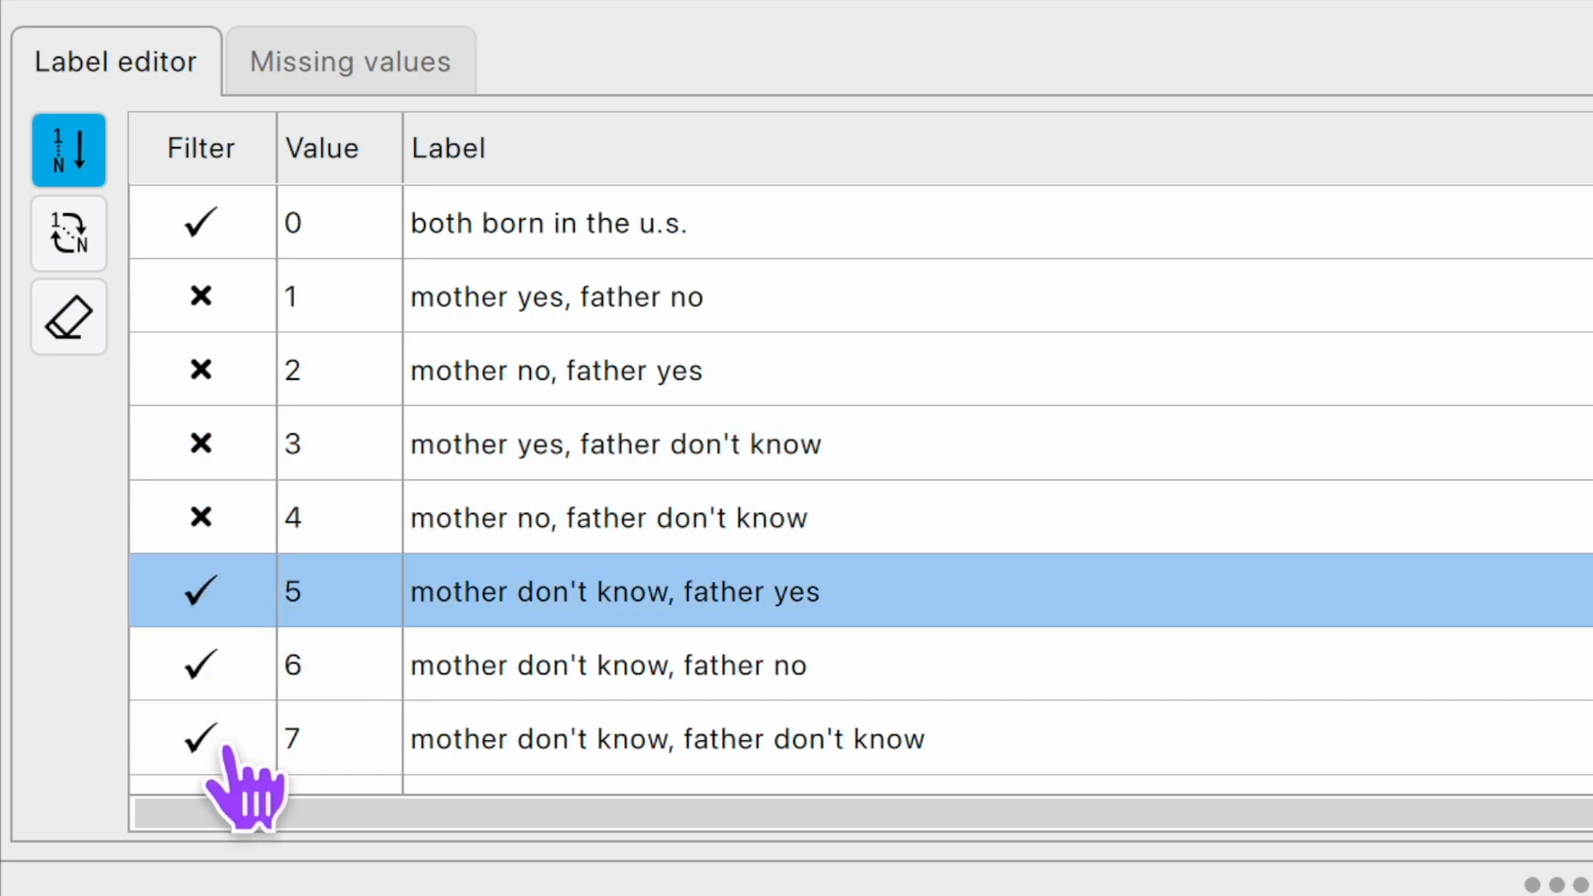
{"action": "left_click", "coordinate": [204, 666]}
{"action": "left_click", "coordinate": [203, 767]}
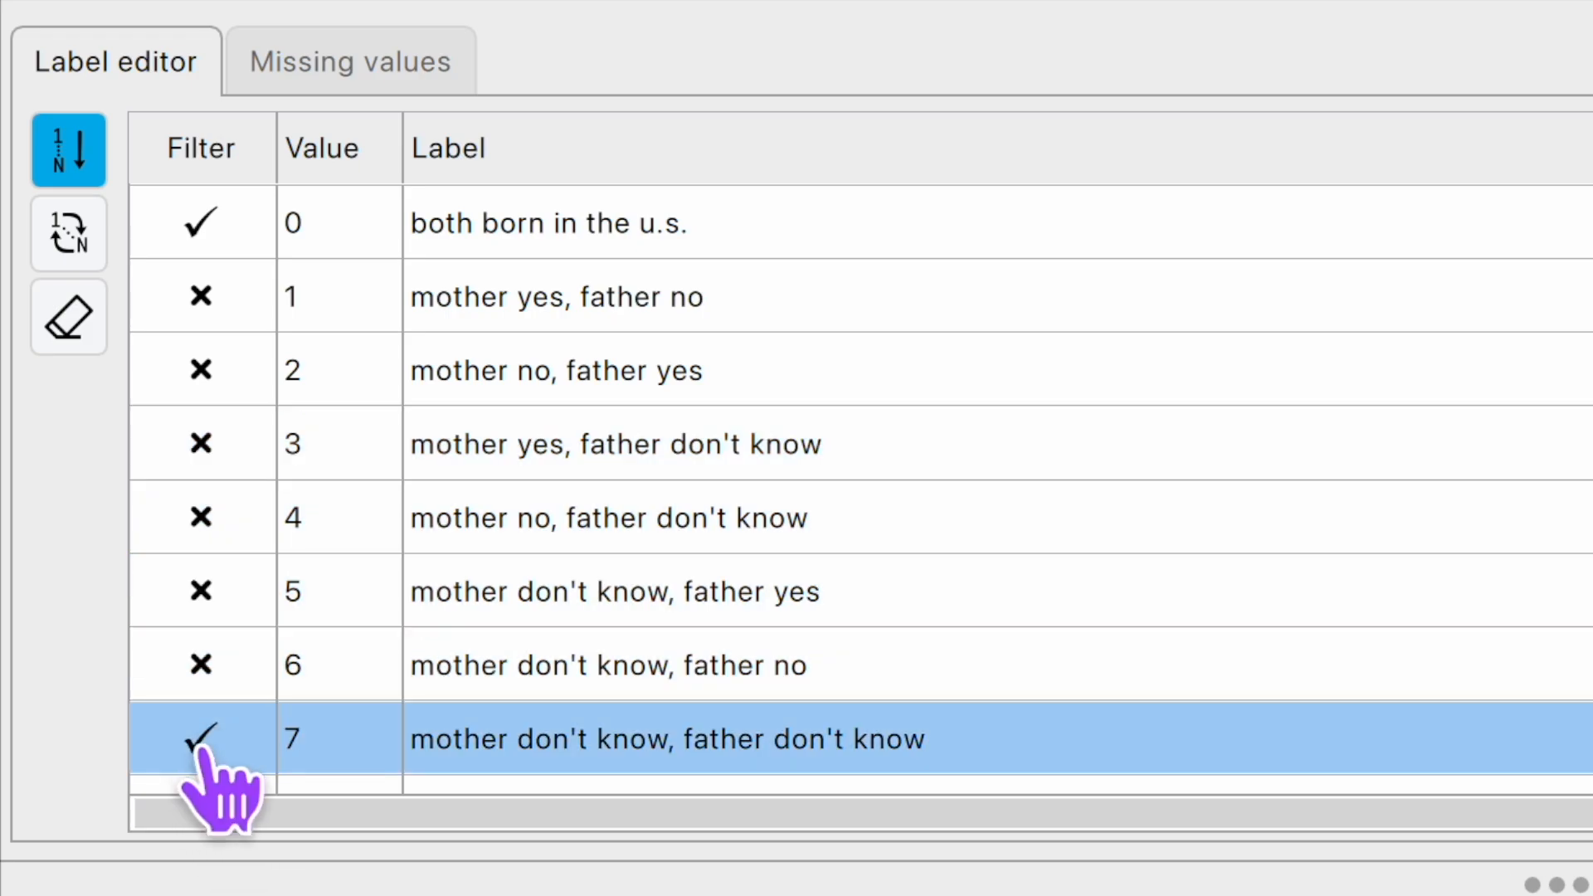
{"action": "scroll", "coordinate": [746, 618], "scroll_direction": "down", "scroll_amount": 3}
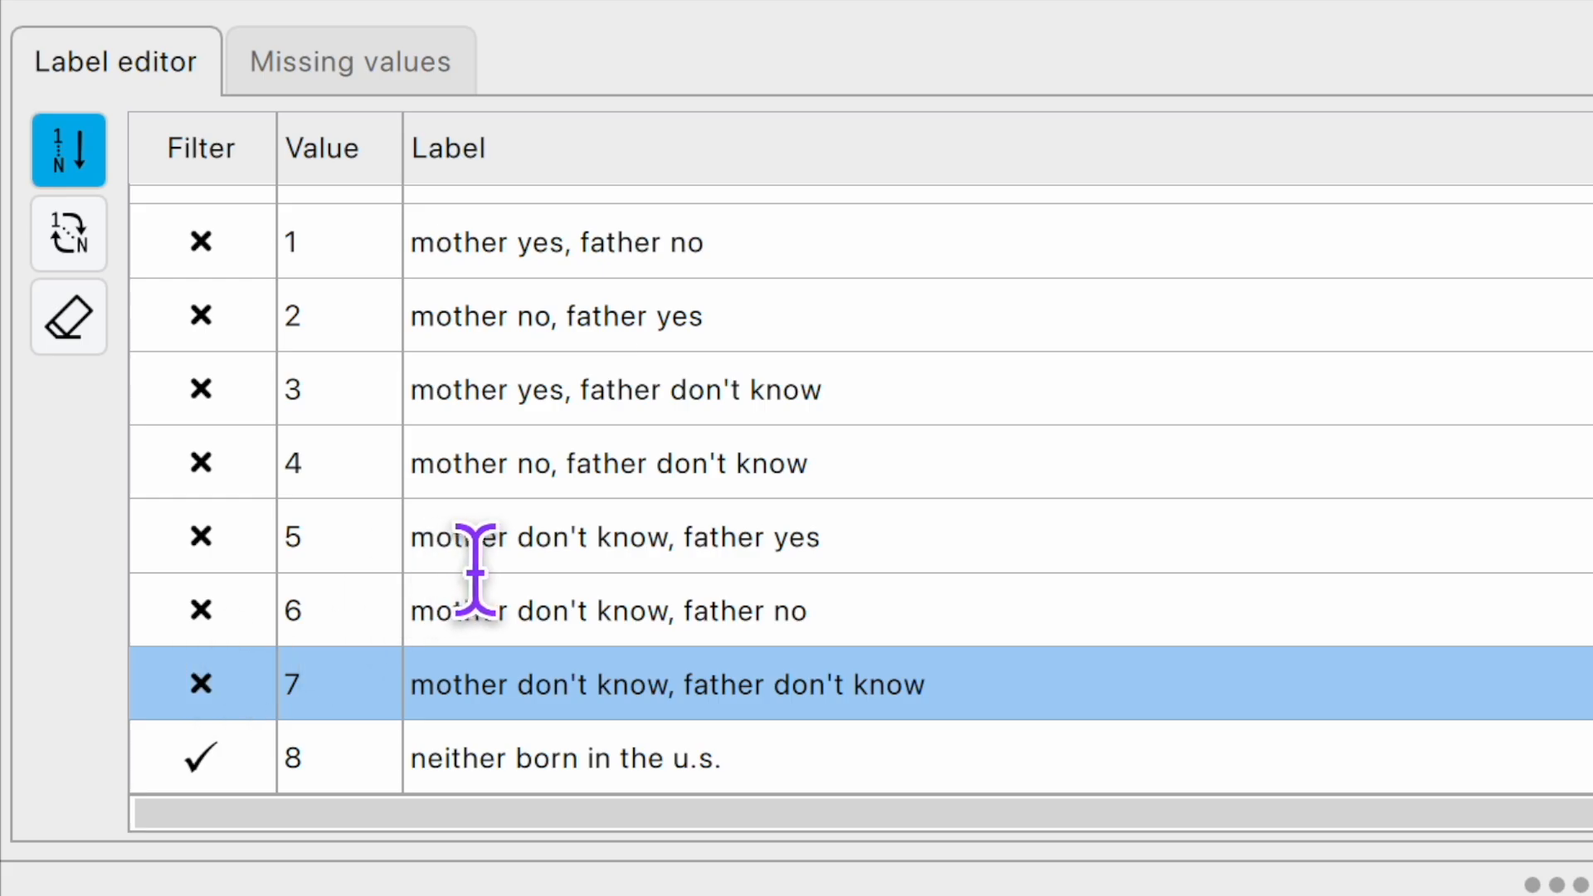
{"action": "scroll", "coordinate": [473, 569], "scroll_direction": "up", "scroll_amount": 3}
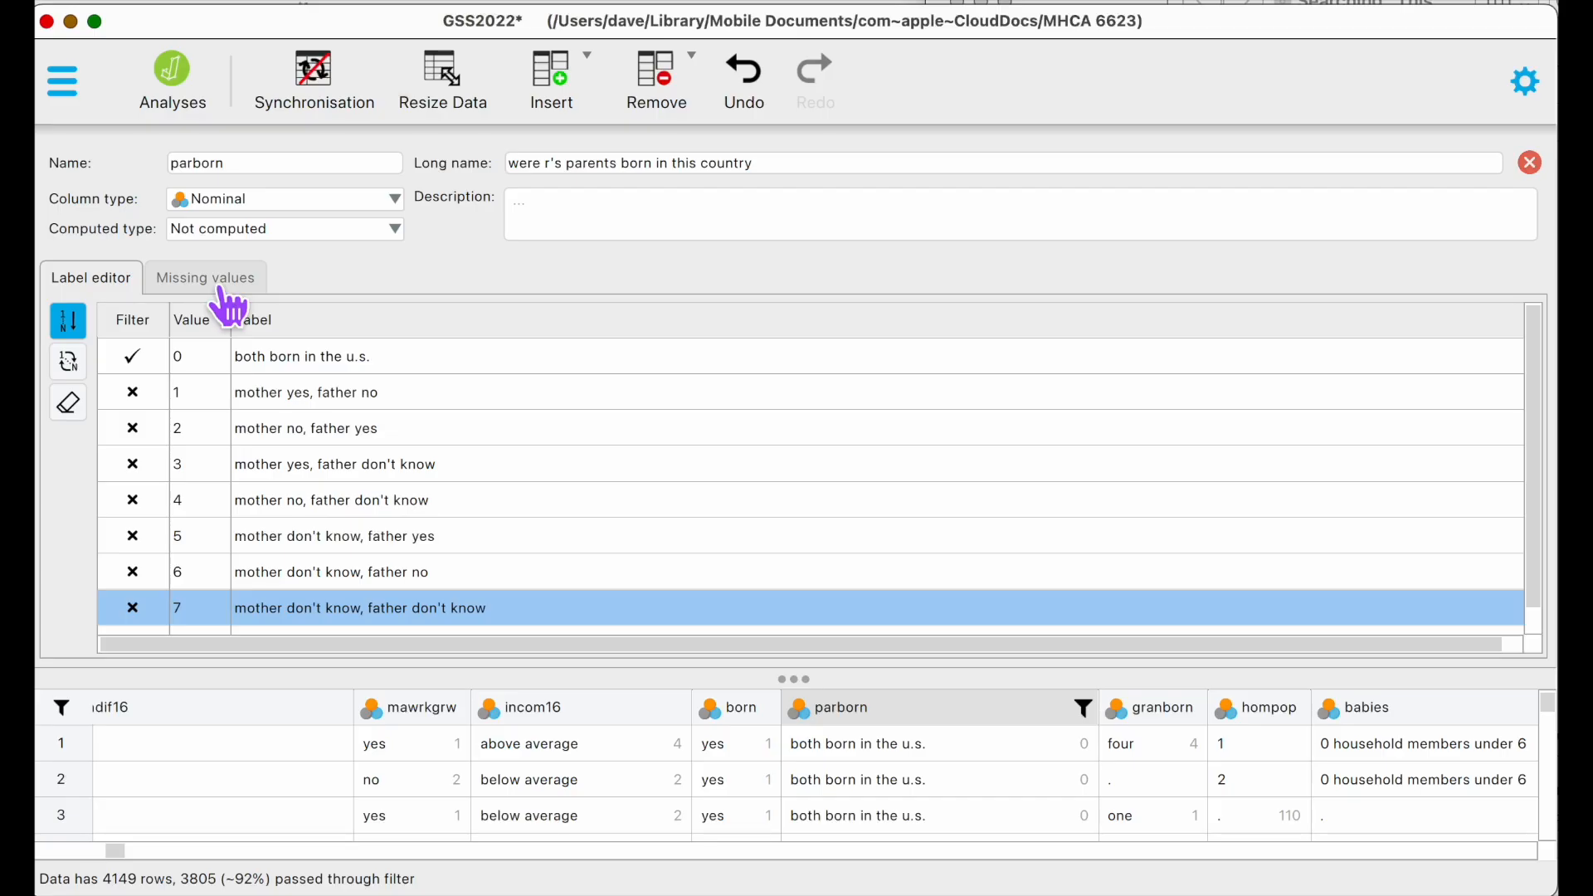
Check the missing value settings of parborn and return to its value labels.
{"action": "left_click", "coordinate": [218, 282]}
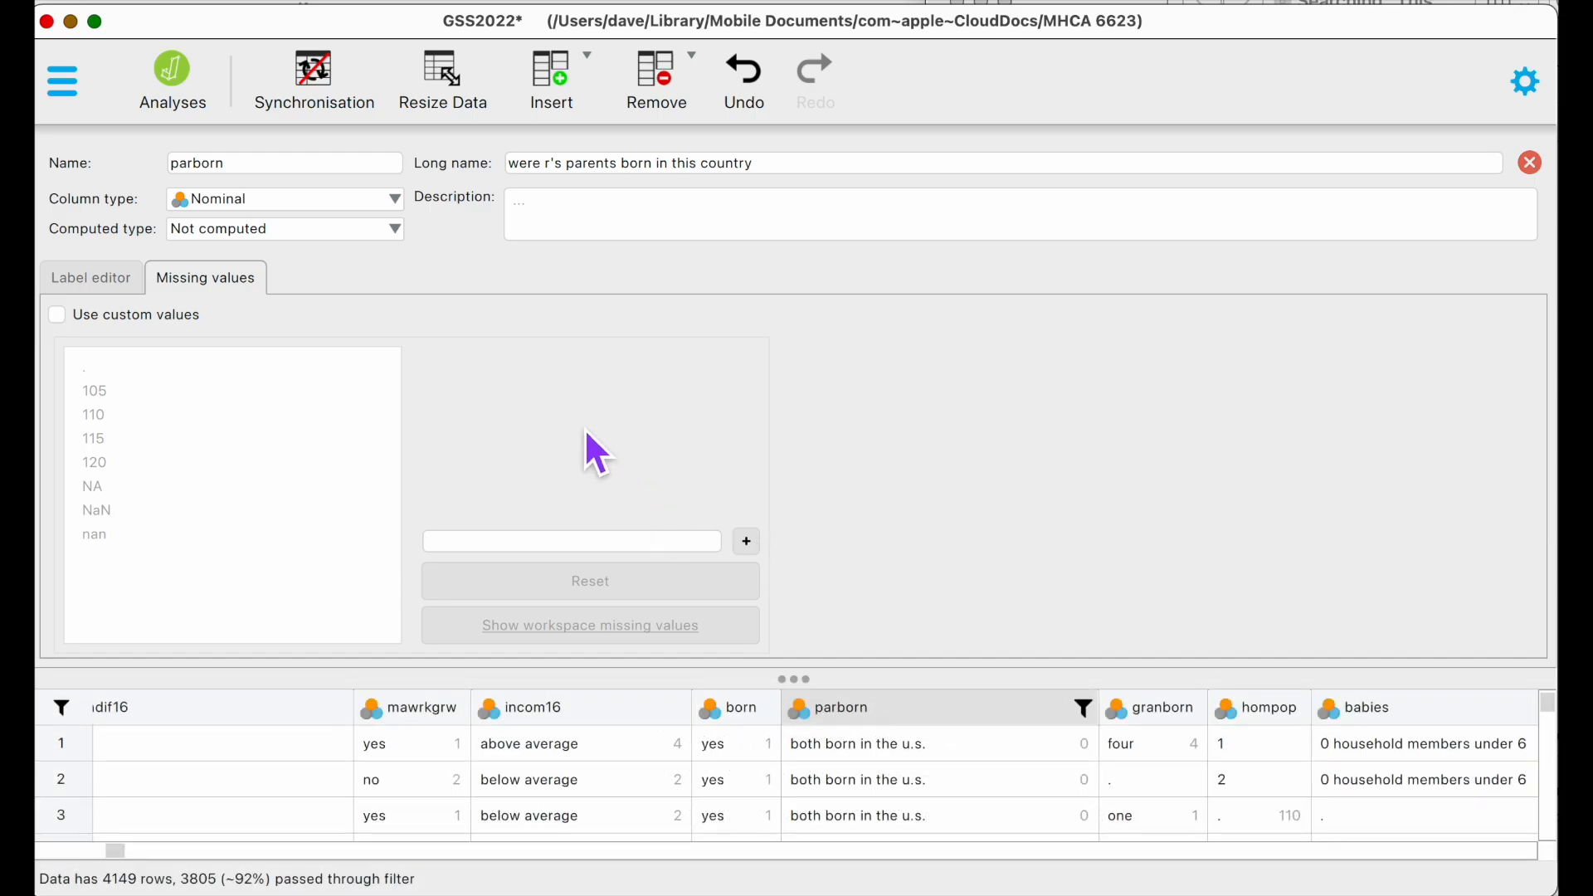
{"action": "left_click", "coordinate": [120, 286]}
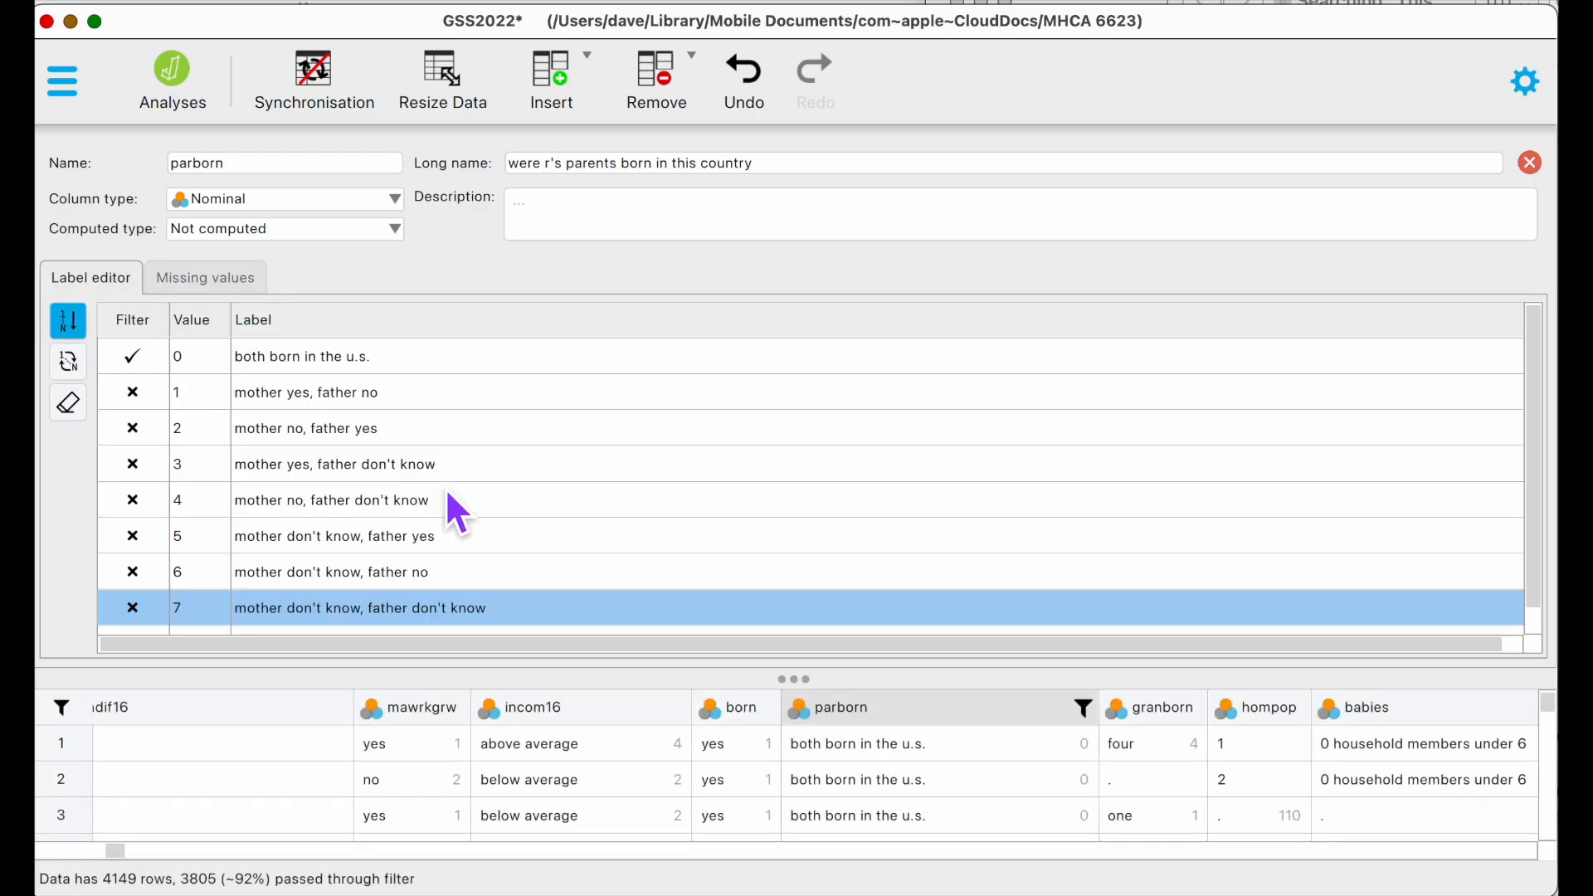
{"action": "scroll", "coordinate": [452, 507], "scroll_direction": "down", "scroll_amount": 1}
Return to the analyses, check the parborn frequency table and reopen the Independent Samples T-Test options.
{"action": "left_click", "coordinate": [179, 109]}
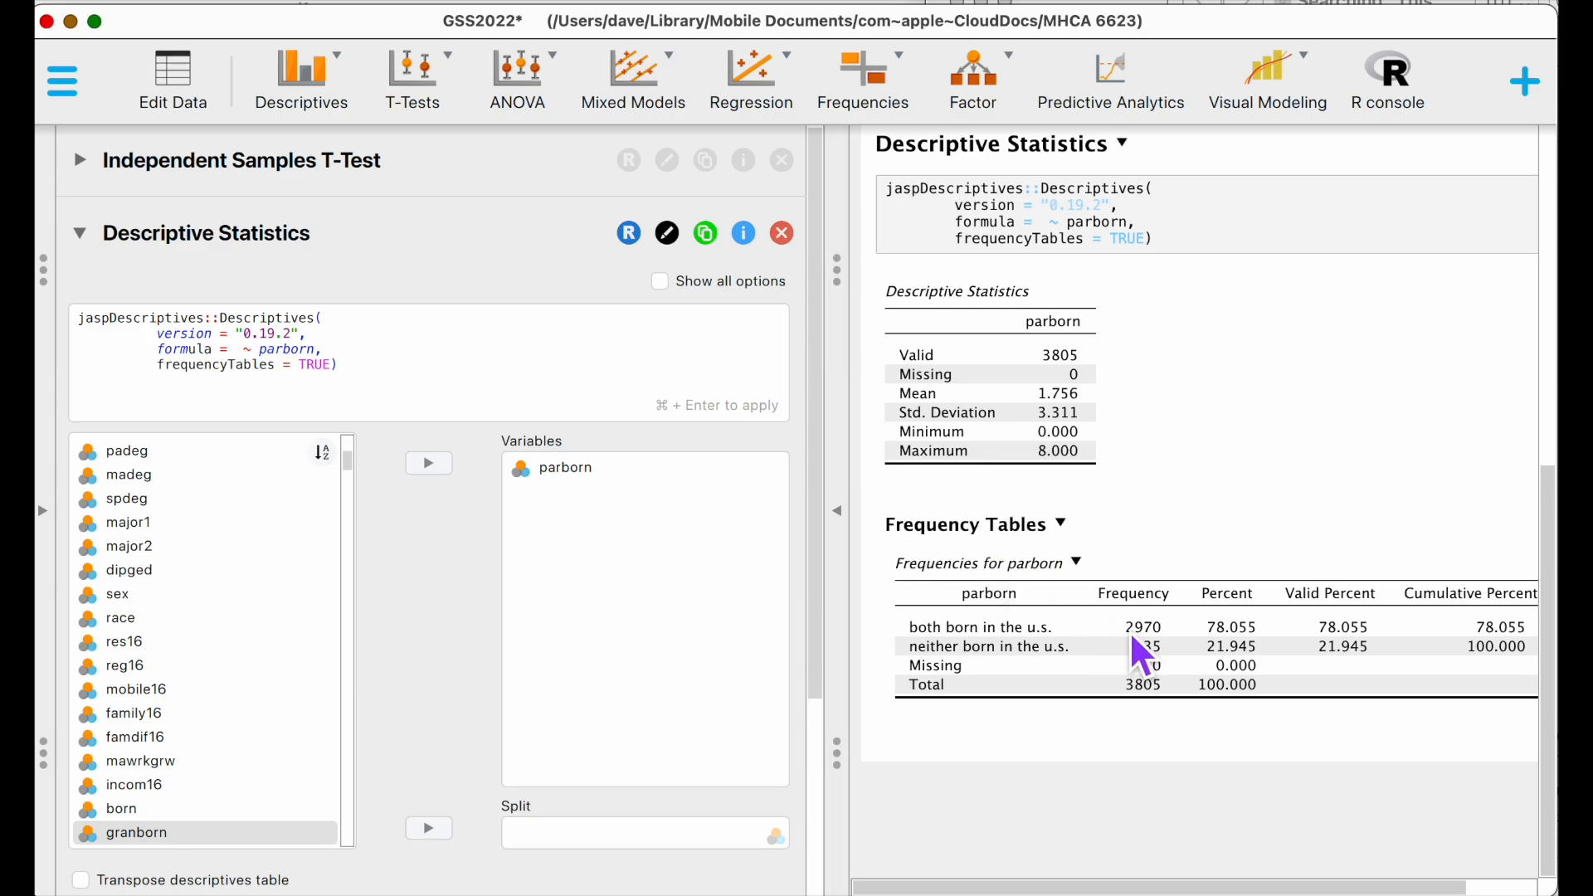
{"action": "scroll", "coordinate": [366, 390], "scroll_direction": "down", "scroll_amount": 3}
{"action": "scroll", "coordinate": [271, 577], "scroll_direction": "up", "scroll_amount": 4}
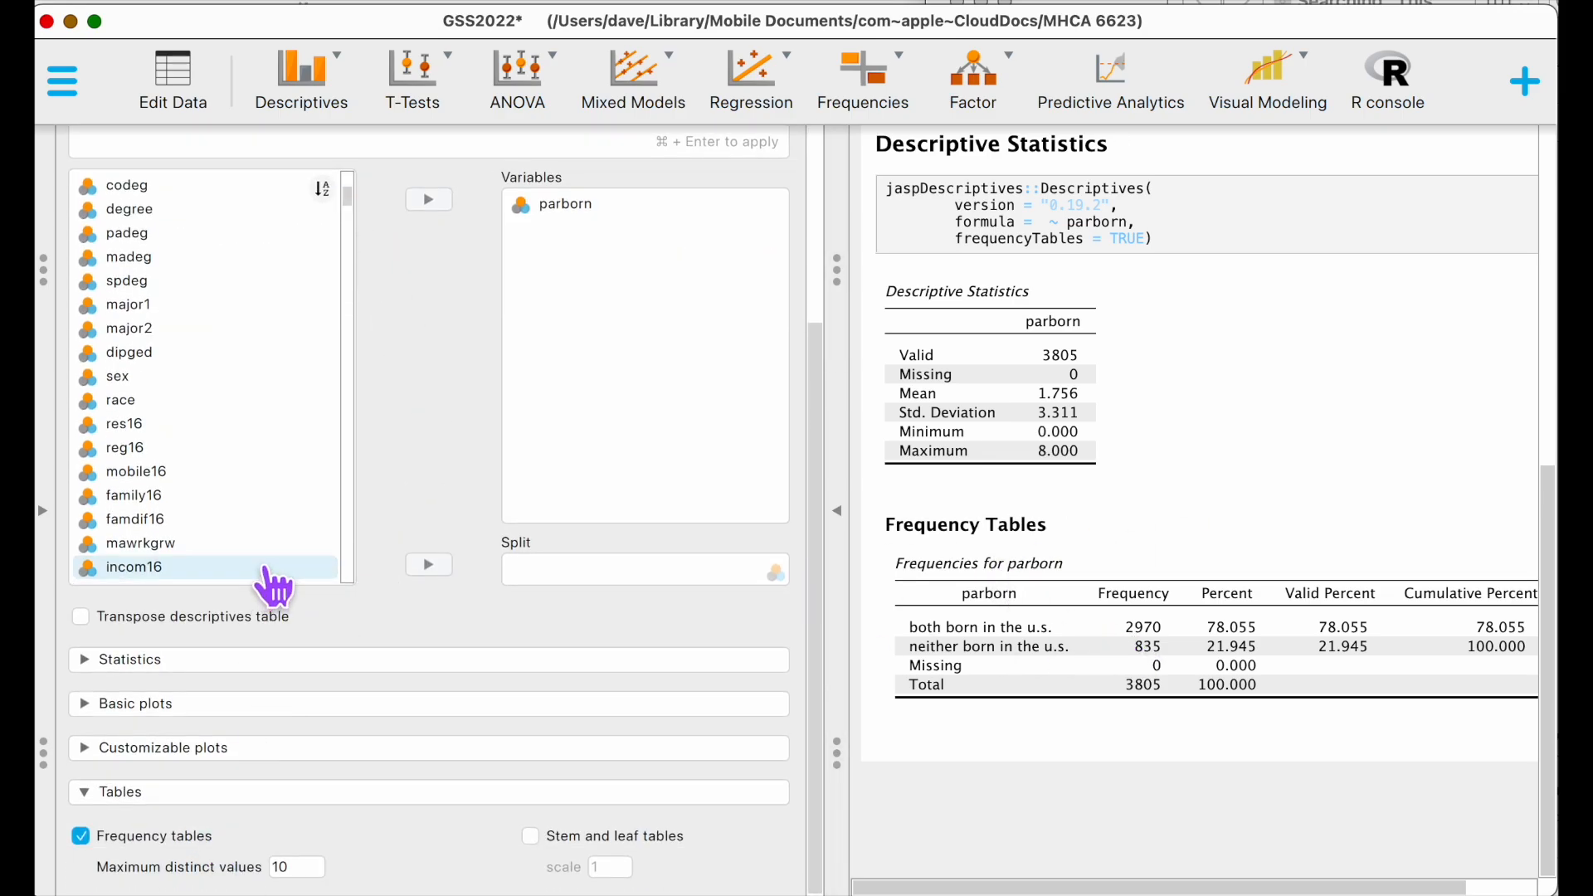
{"action": "scroll", "coordinate": [350, 158], "scroll_direction": "up", "scroll_amount": 3}
{"action": "left_click", "coordinate": [357, 145]}
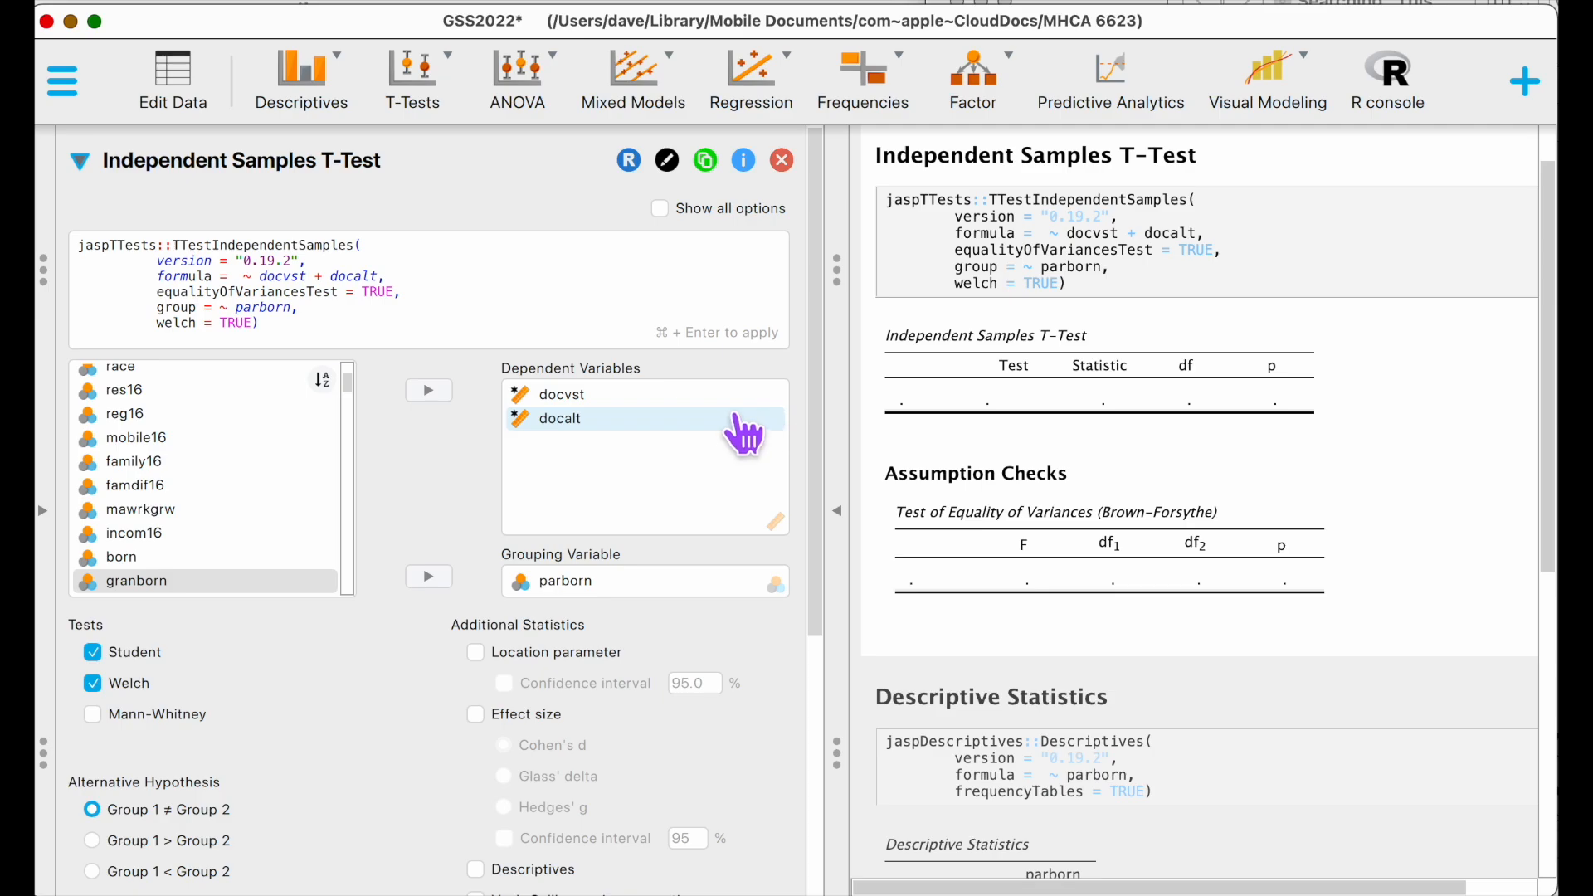
Remove docalt from the t-test's dependent variables and review the docvst test and equality of variances results.
{"action": "left_click", "coordinate": [580, 418]}
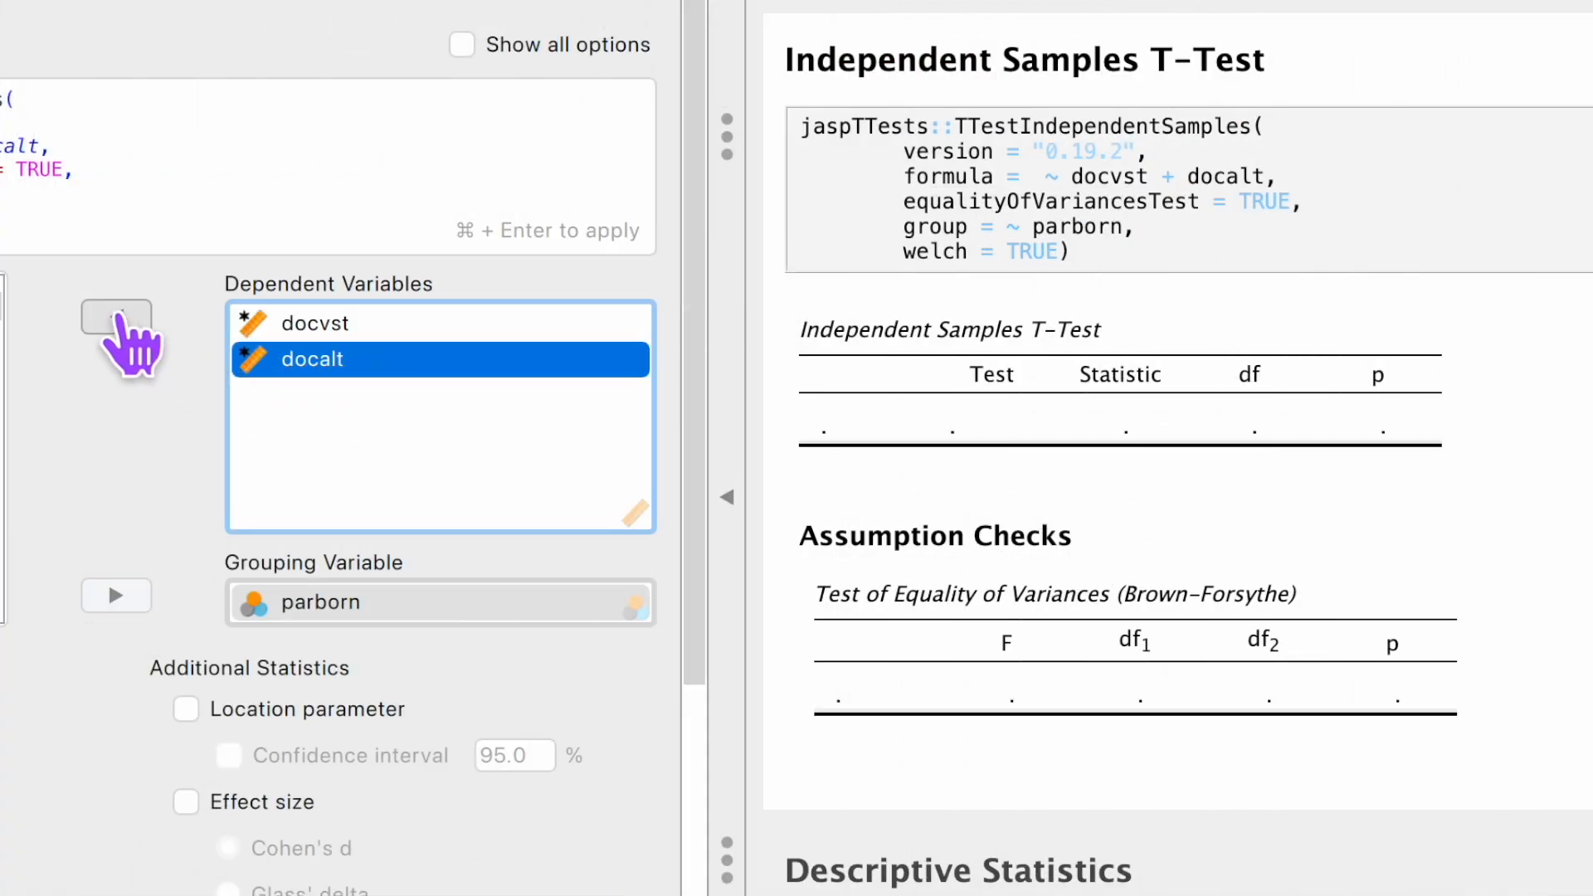
{"action": "left_click", "coordinate": [428, 390]}
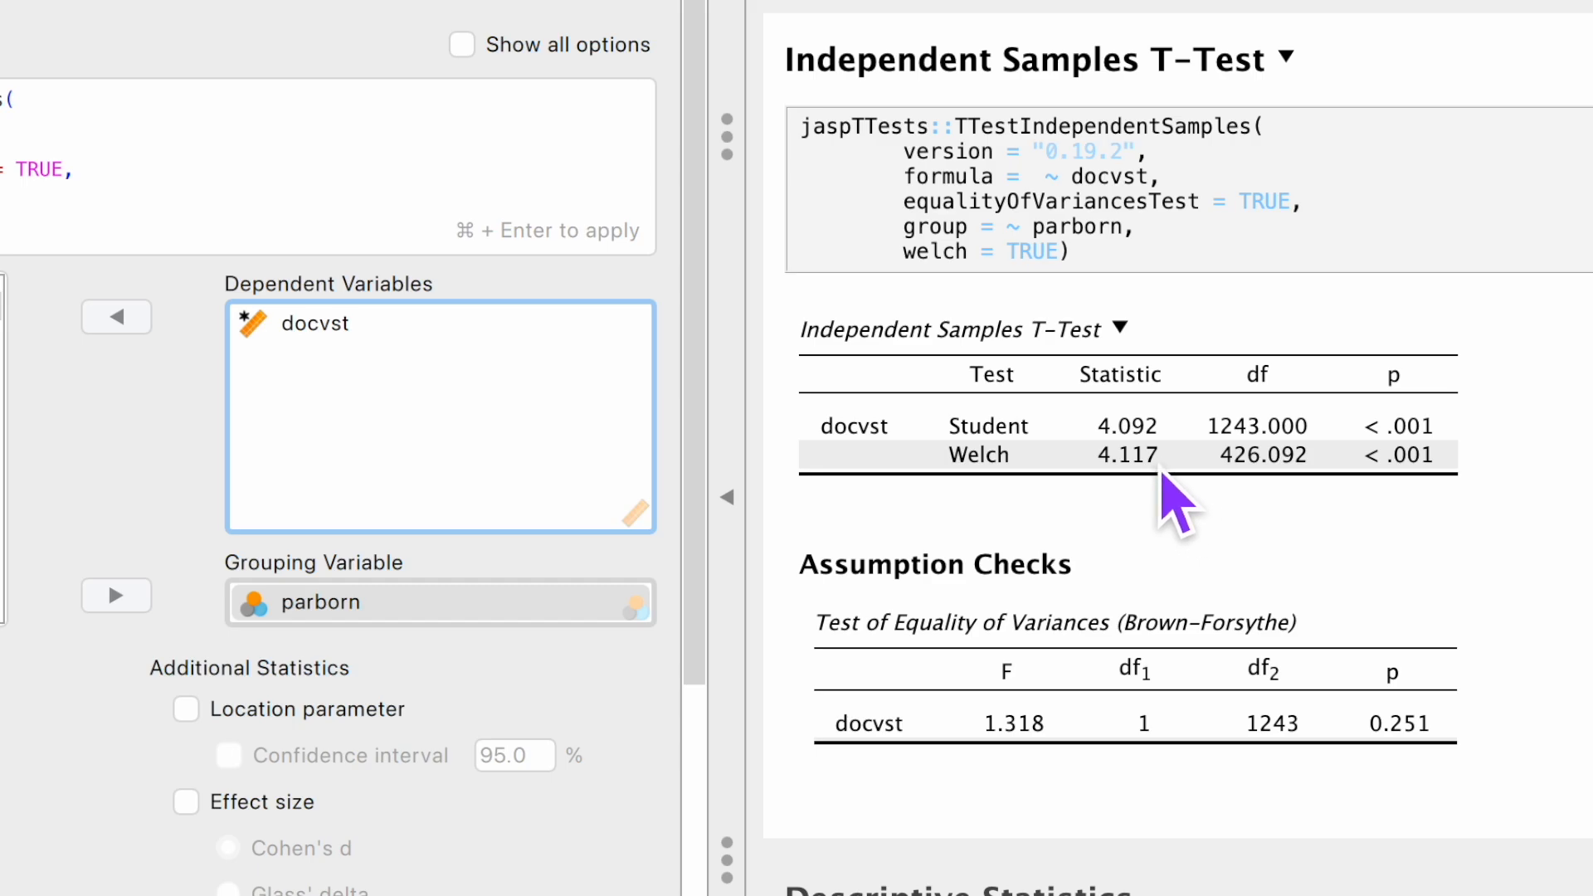
{"action": "scroll", "coordinate": [1422, 487], "scroll_direction": "down", "scroll_amount": 5}
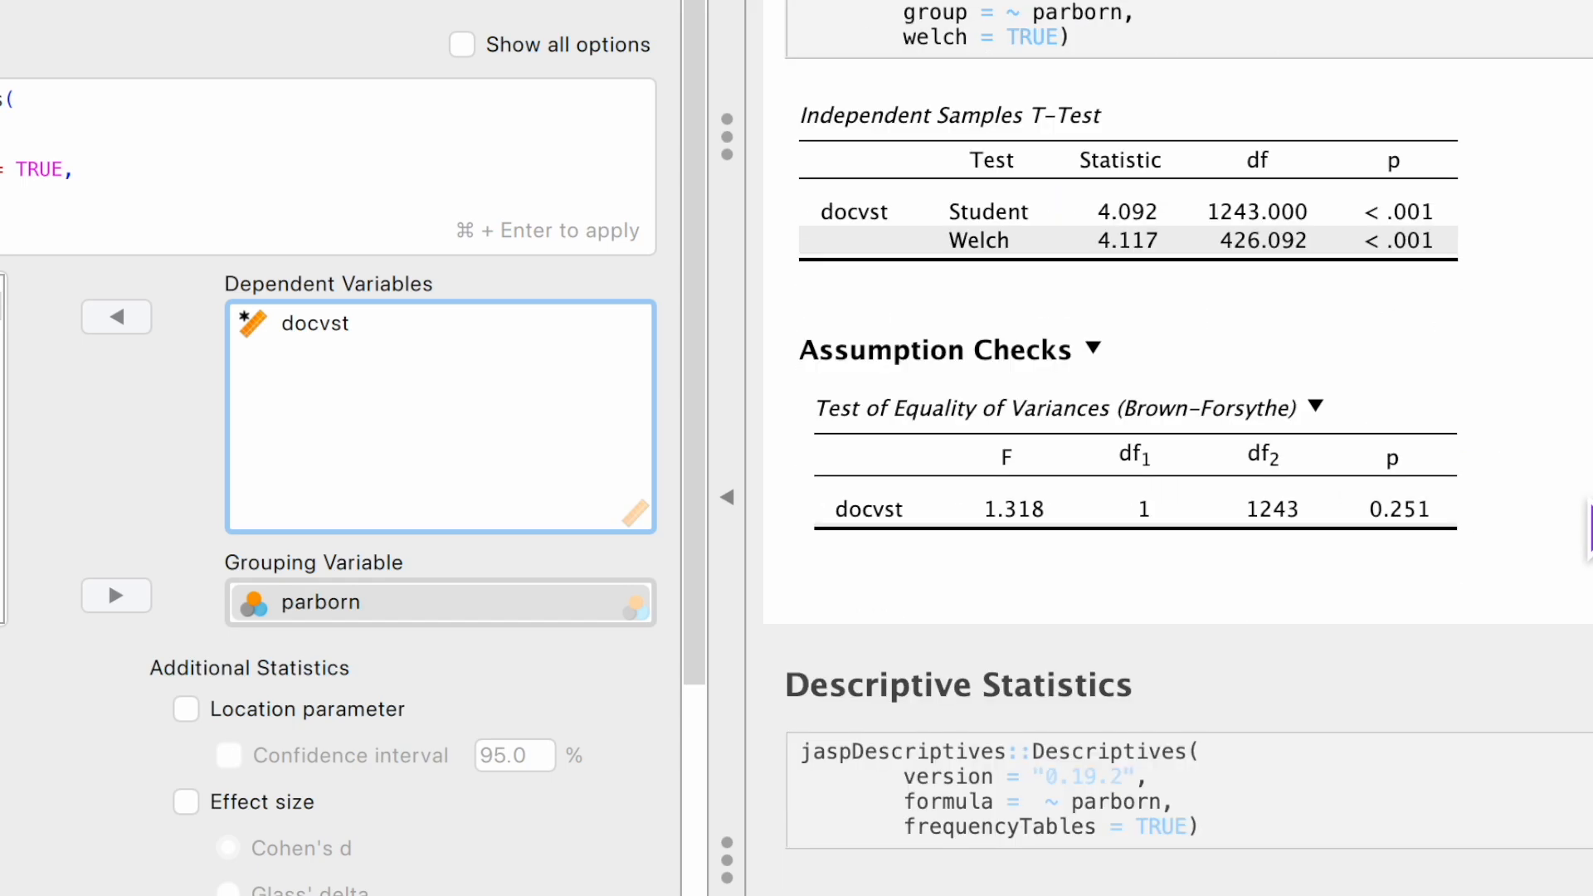
{"action": "scroll", "coordinate": [1236, 307], "scroll_direction": "up", "scroll_amount": 5}
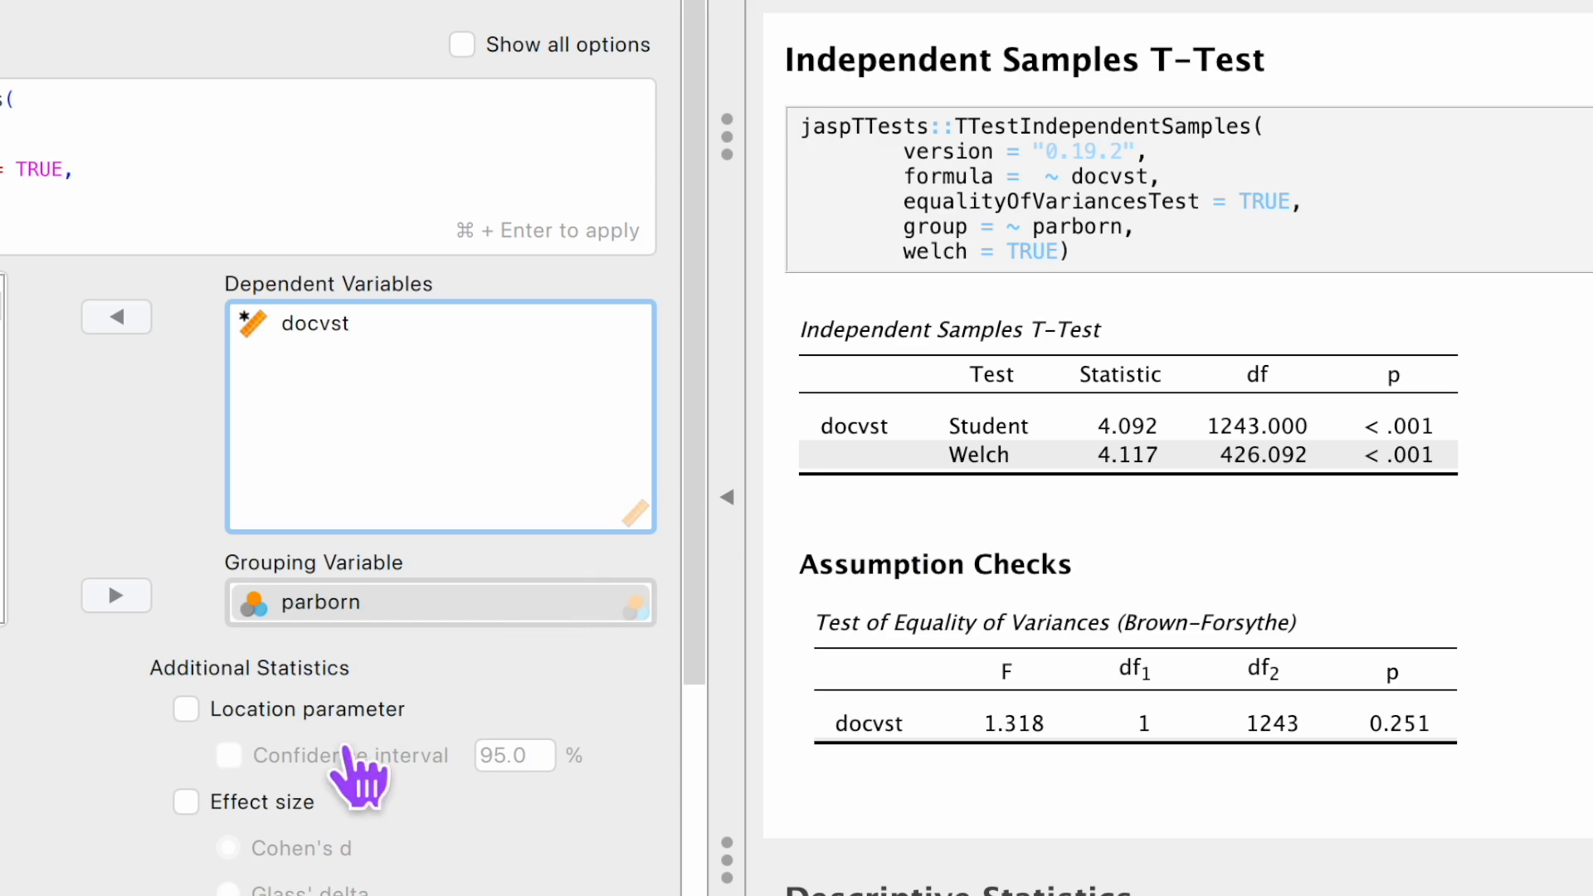
Add group descriptives to the docvst t-test and turn off the equality of variances check and the Welch test.
{"action": "scroll", "coordinate": [133, 879], "scroll_direction": "down", "scroll_amount": 5}
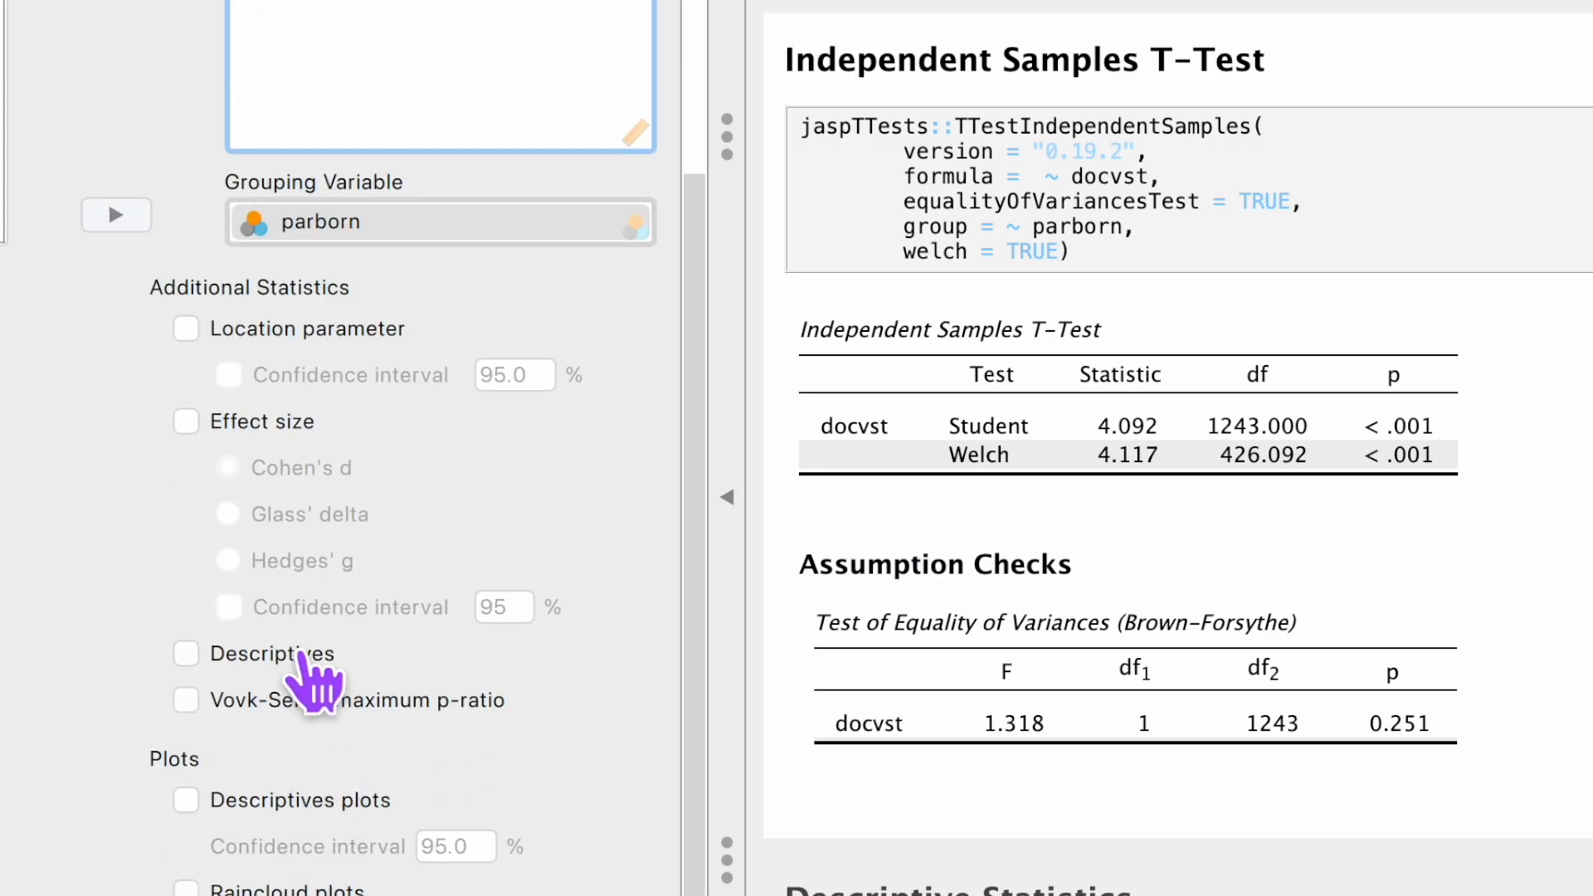
{"action": "left_click", "coordinate": [301, 656]}
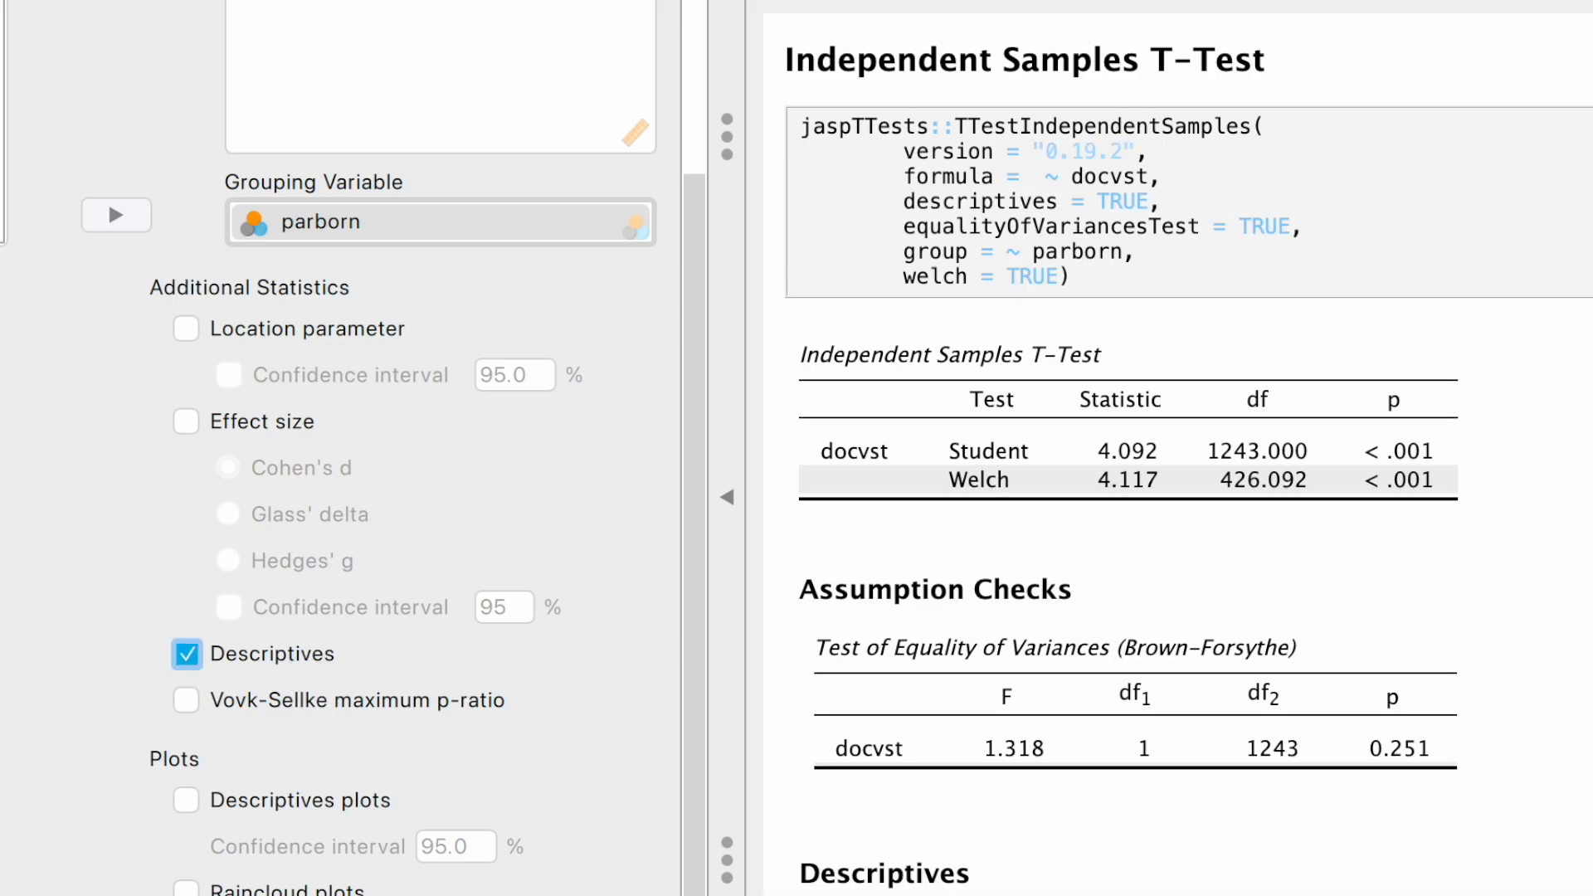
{"action": "scroll", "coordinate": [1558, 826], "scroll_direction": "down", "scroll_amount": 3}
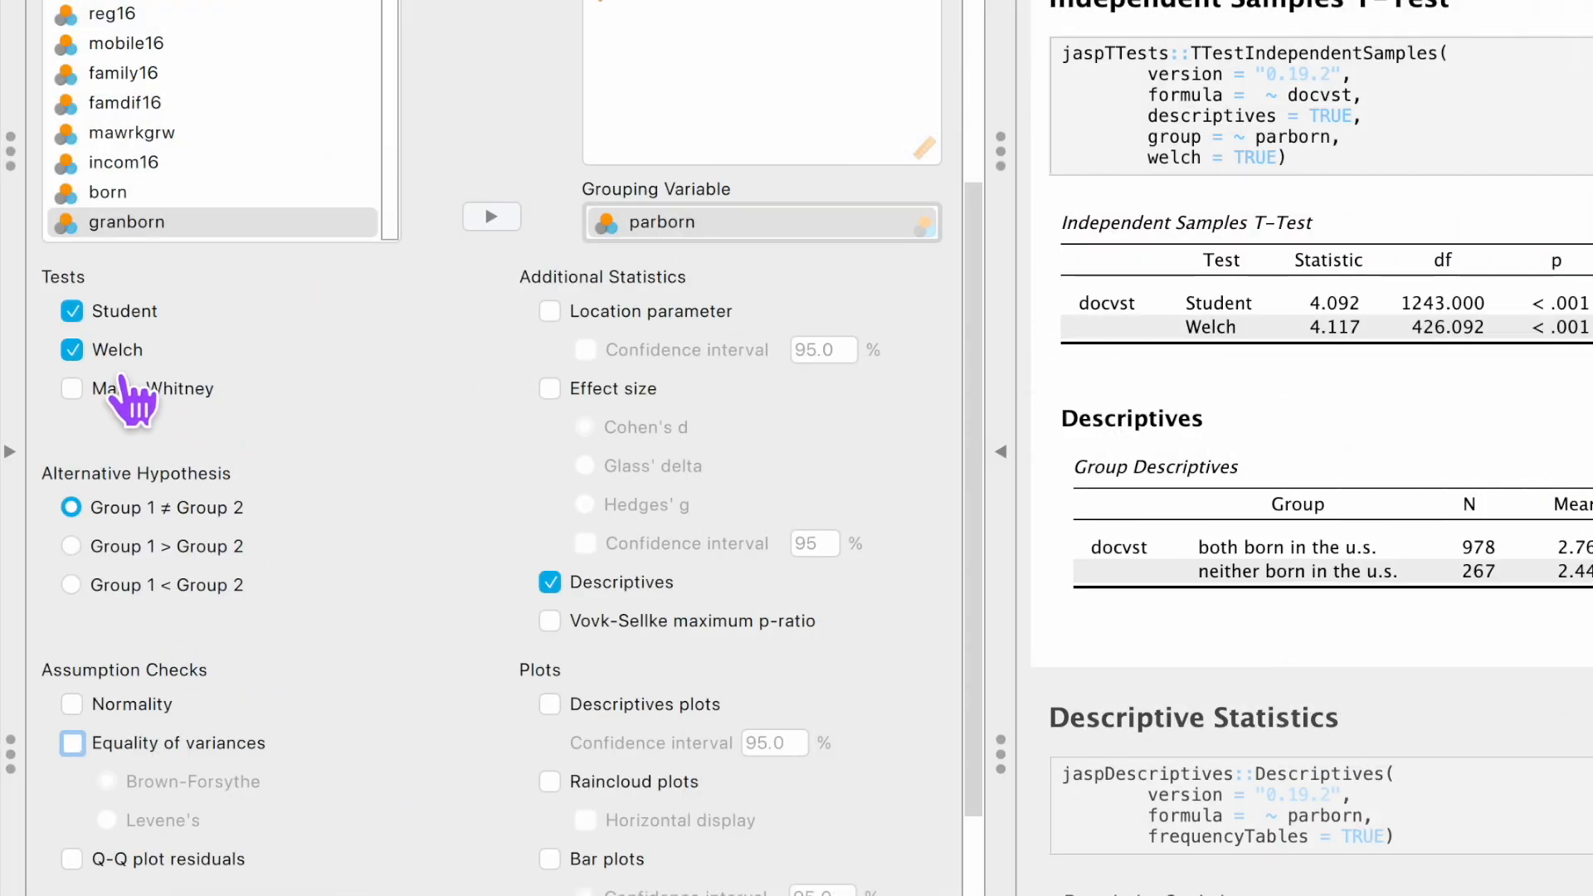
{"action": "left_click", "coordinate": [116, 350]}
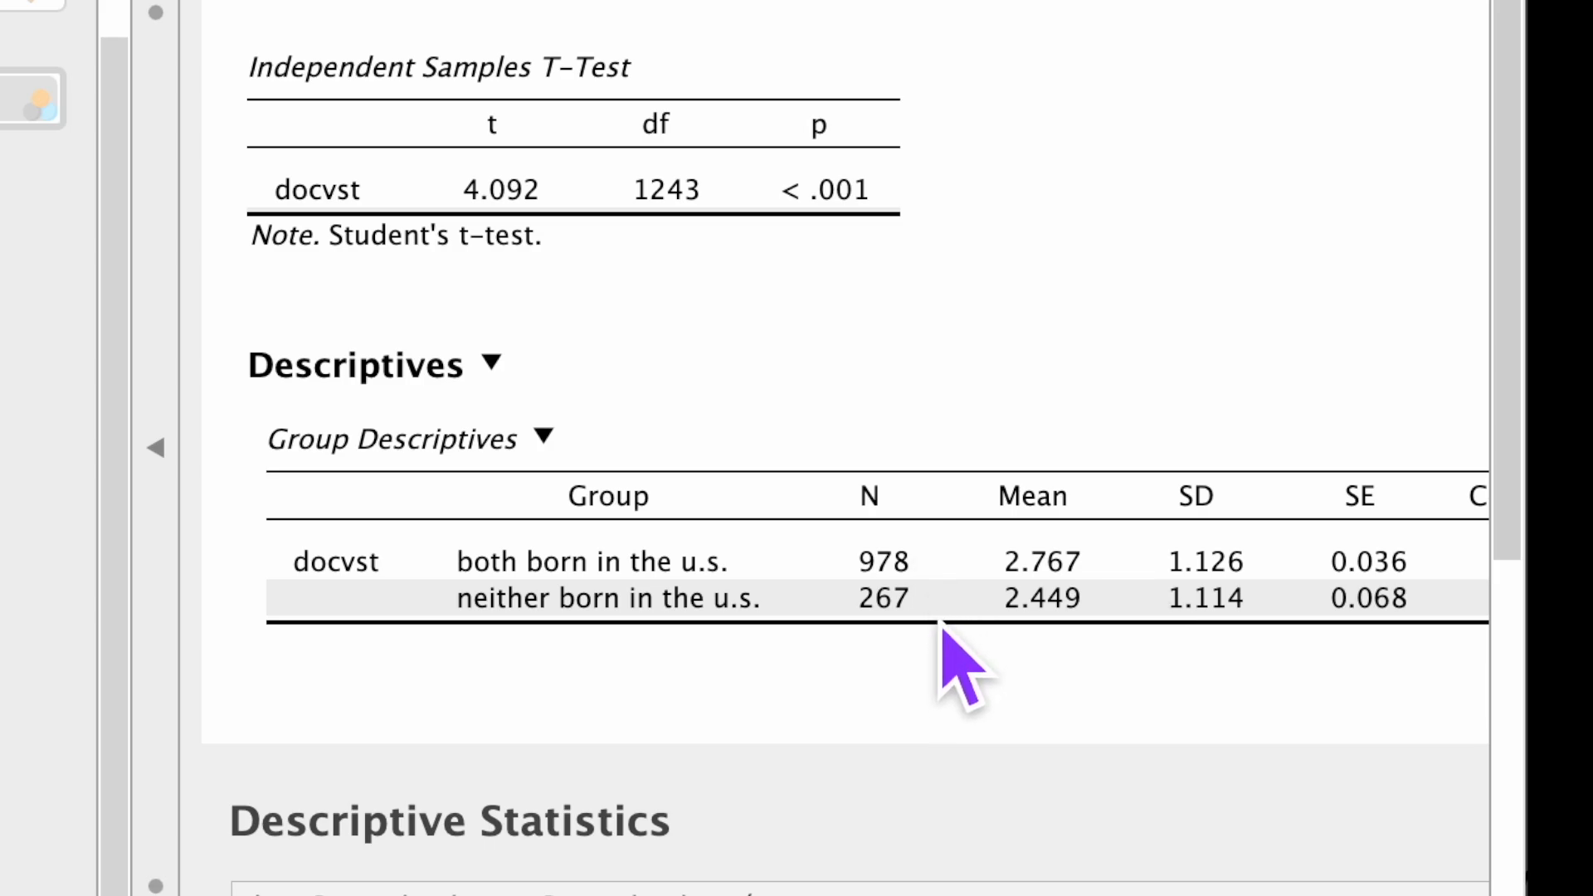
Review the Student's t-test result for docvst alongside the group descriptives for the two parborn groups.
{"action": "scroll", "coordinate": [941, 627], "scroll_direction": "up", "scroll_amount": 3}
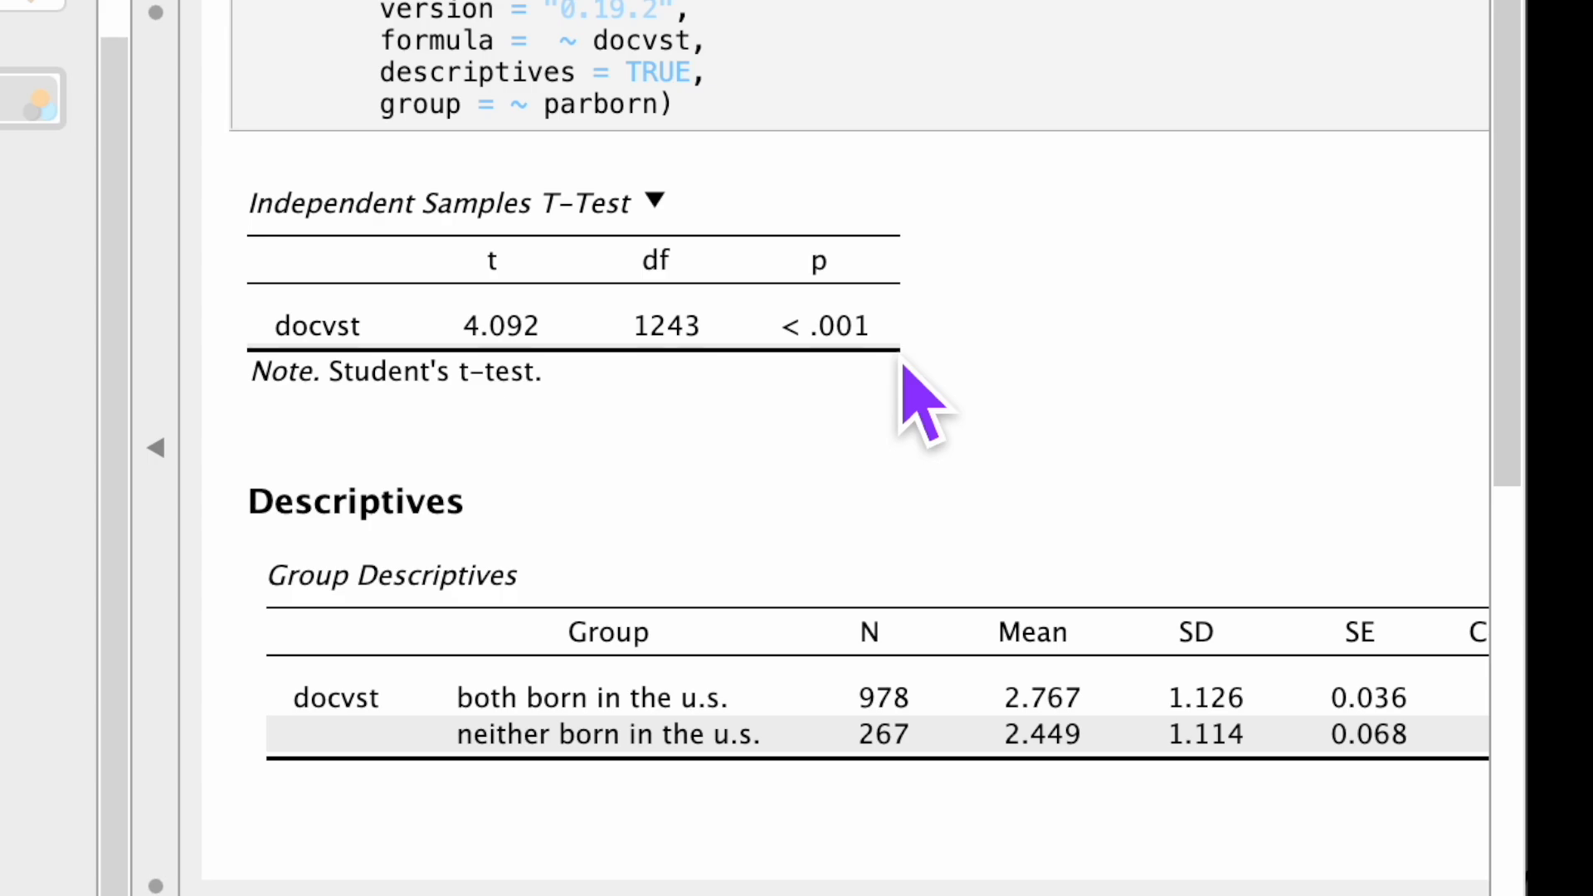
{"action": "scroll", "coordinate": [887, 386], "scroll_direction": "up", "scroll_amount": 2}
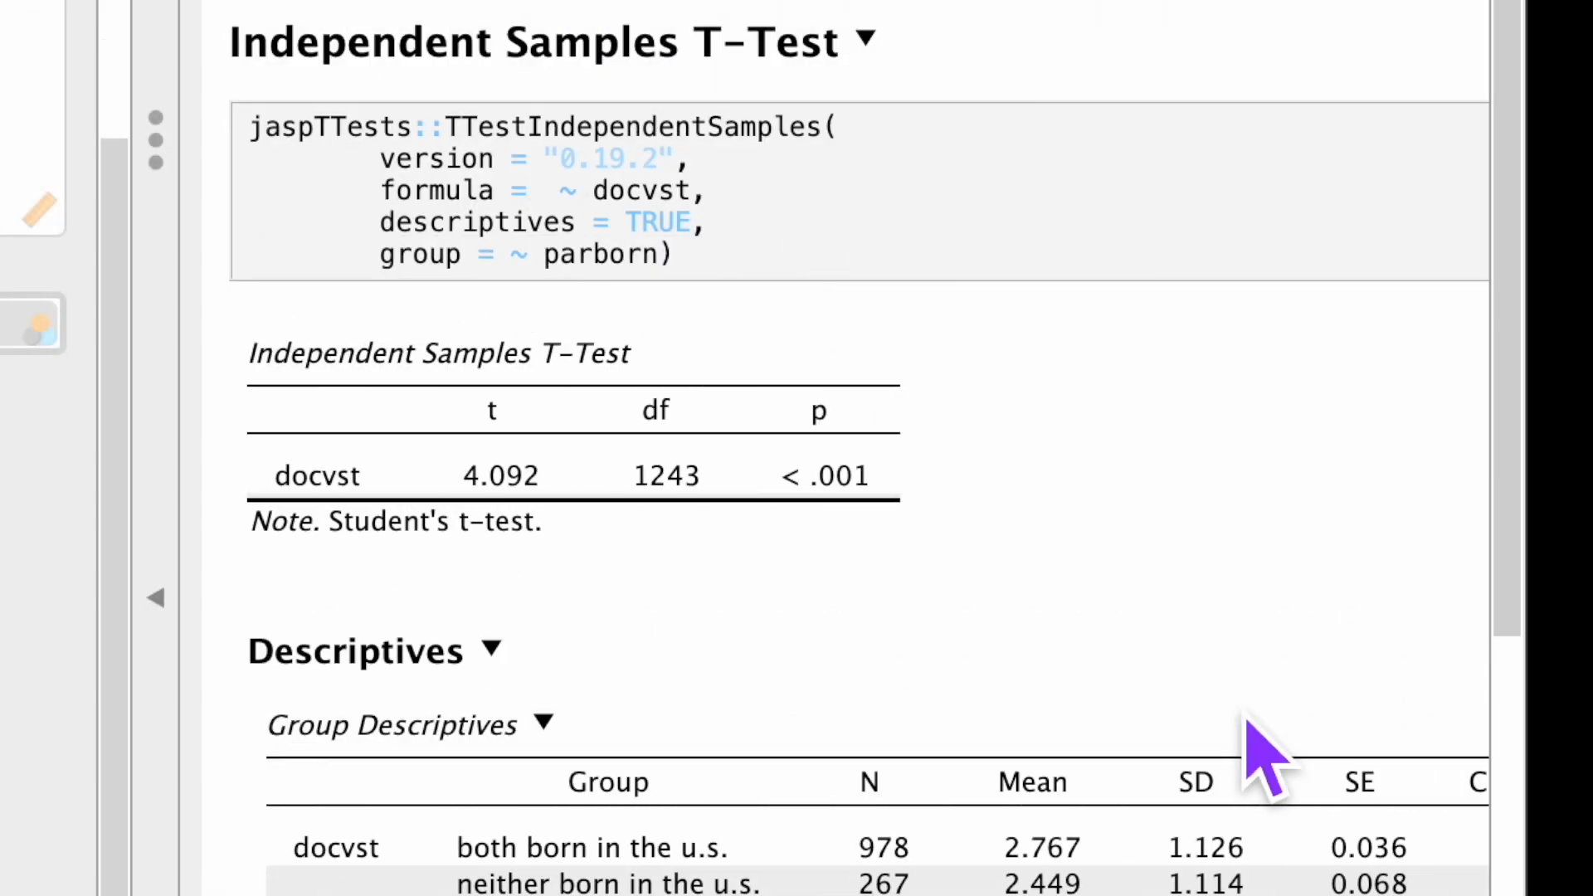
{"action": "scroll", "coordinate": [999, 351], "scroll_direction": "down", "scroll_amount": 4}
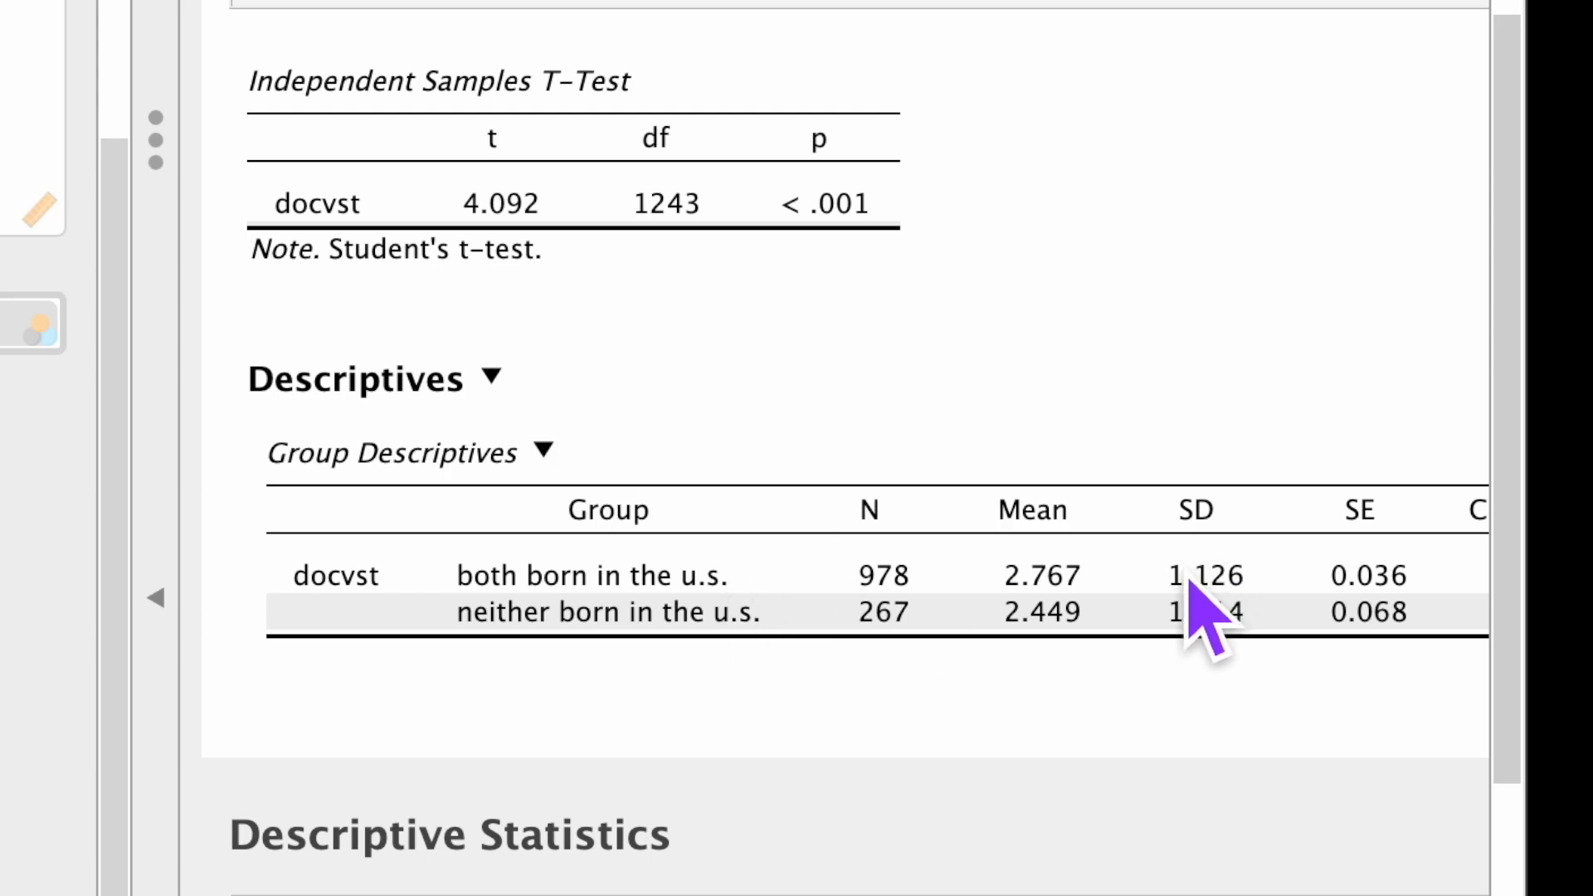
{"action": "scroll", "coordinate": [34, 374], "scroll_direction": "up", "scroll_amount": 3}
{"action": "scroll", "coordinate": [33, 373], "scroll_direction": "up", "scroll_amount": 2}
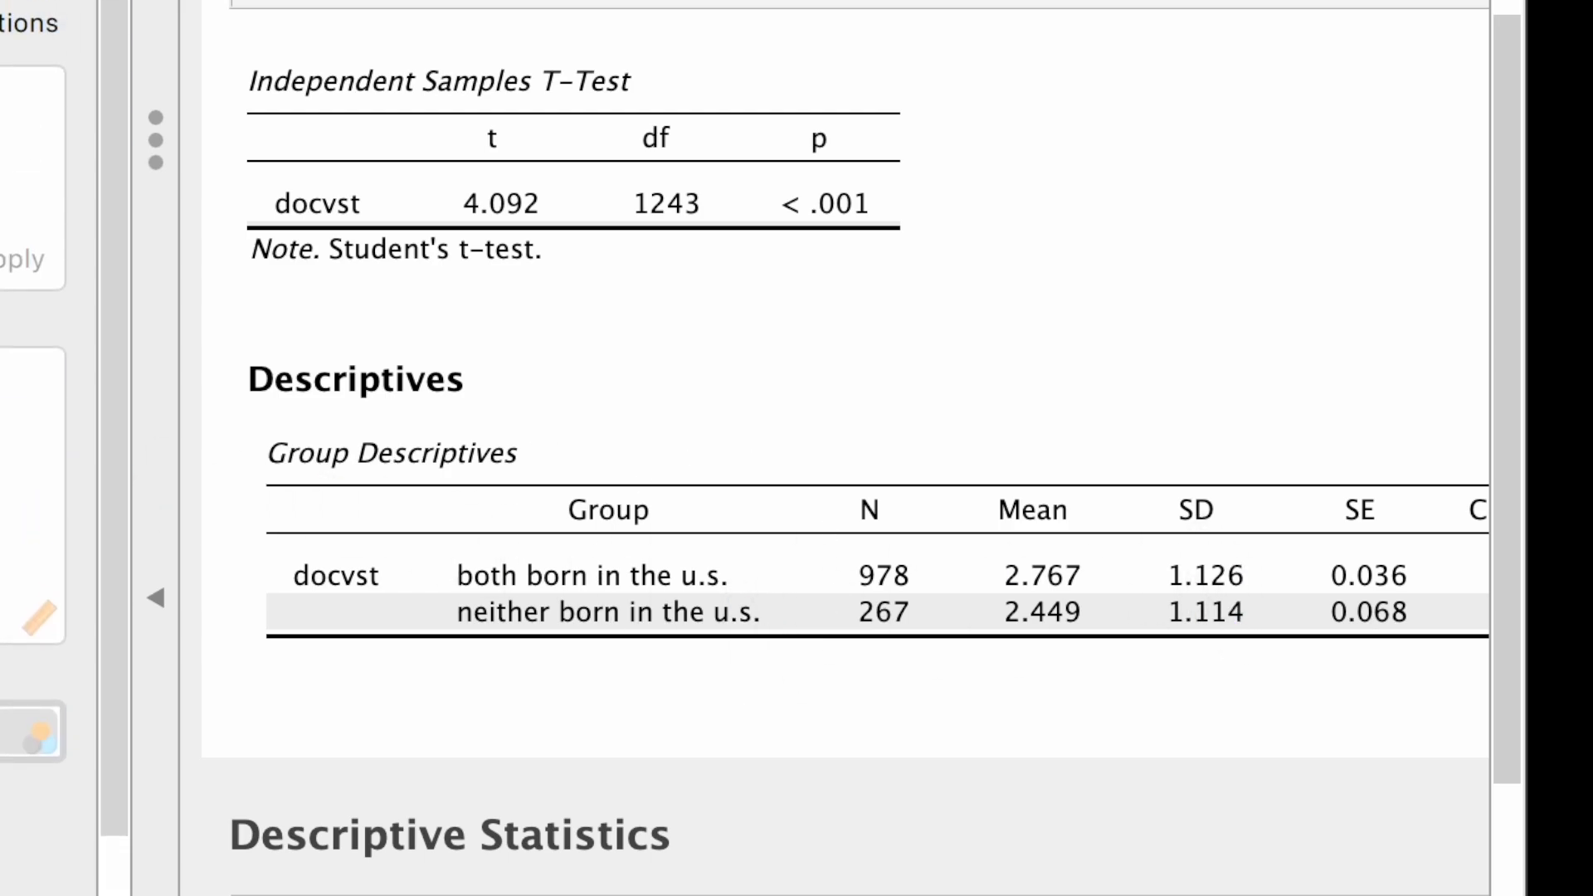
{"action": "scroll", "coordinate": [33, 373], "scroll_direction": "down", "scroll_amount": 5}
{"action": "scroll", "coordinate": [34, 373], "scroll_direction": "up", "scroll_amount": 5}
Create a new Descriptive Statistics analysis with docvst as its variable.
{"action": "left_click", "coordinate": [298, 78]}
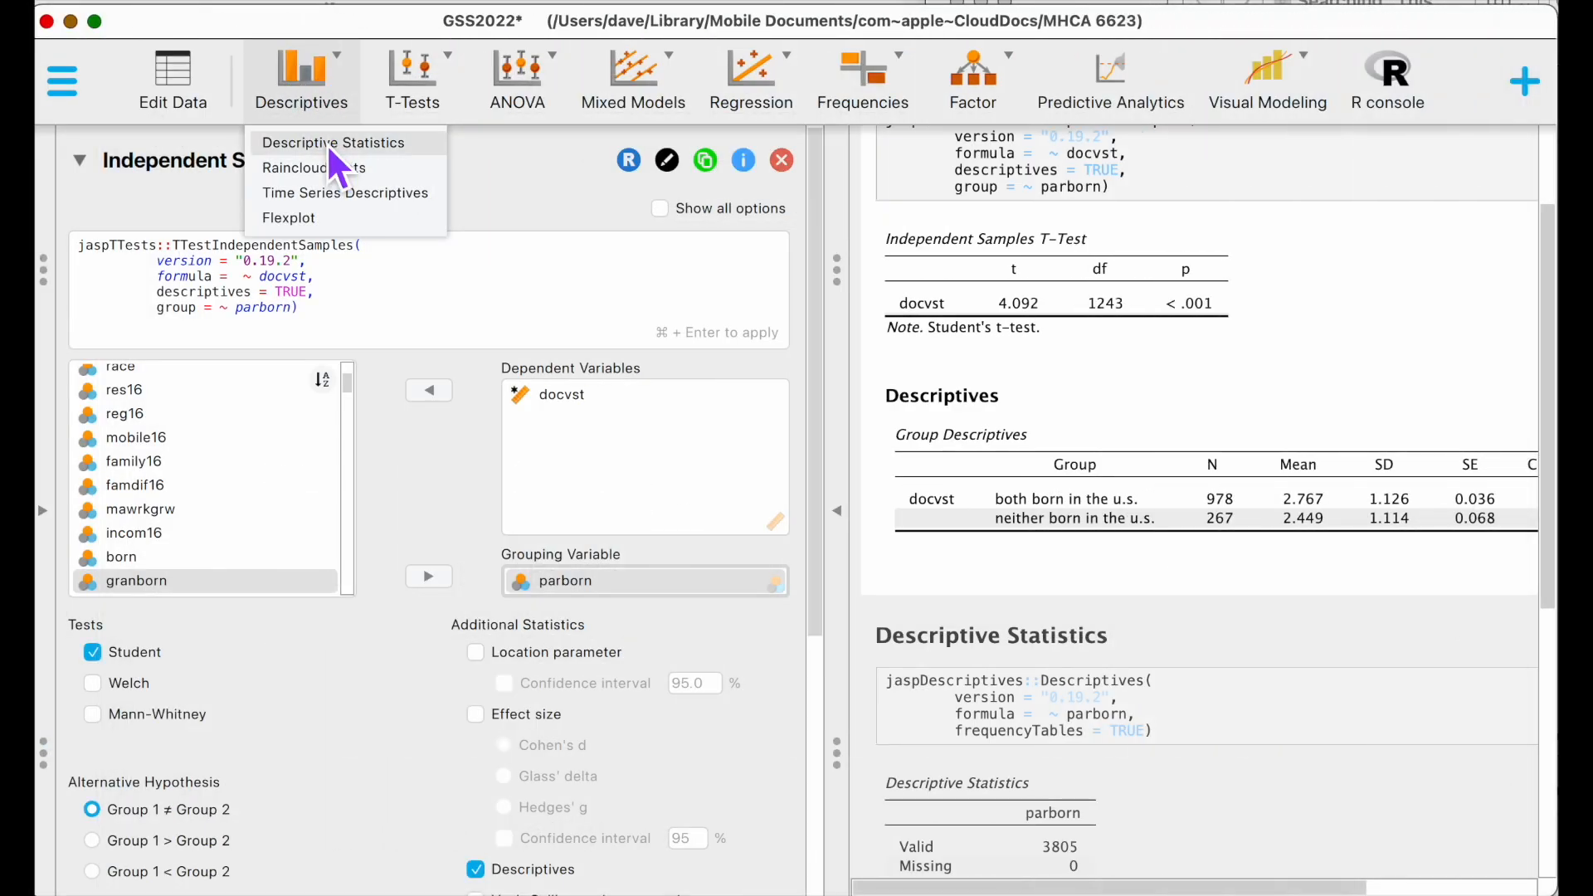
{"action": "left_click", "coordinate": [325, 148]}
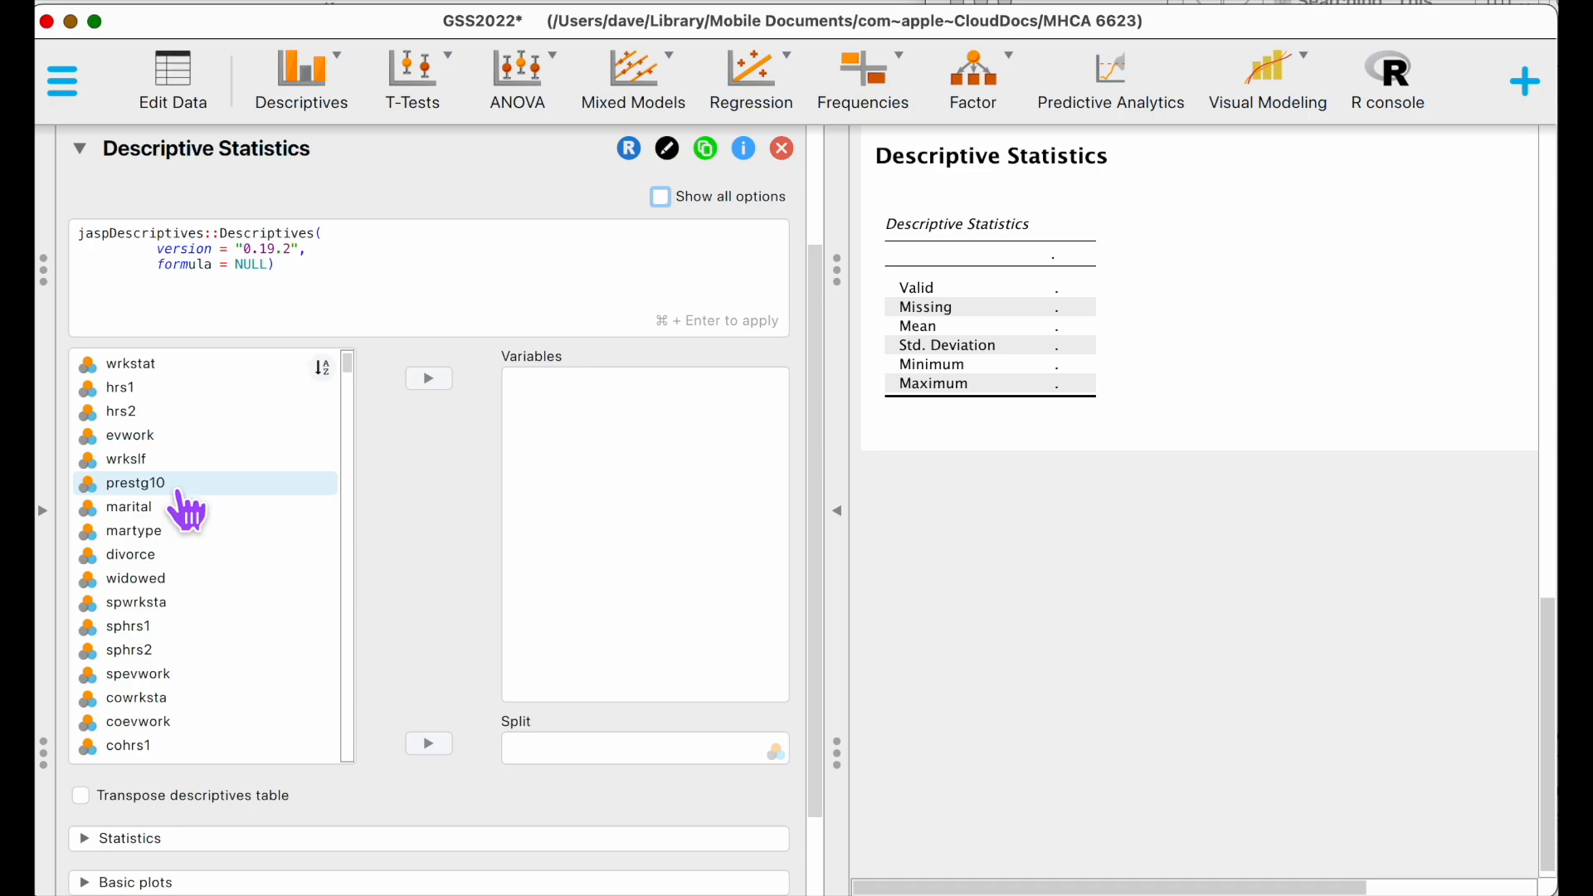
{"action": "left_click", "coordinate": [214, 463]}
{"action": "type", "text": "docv"}
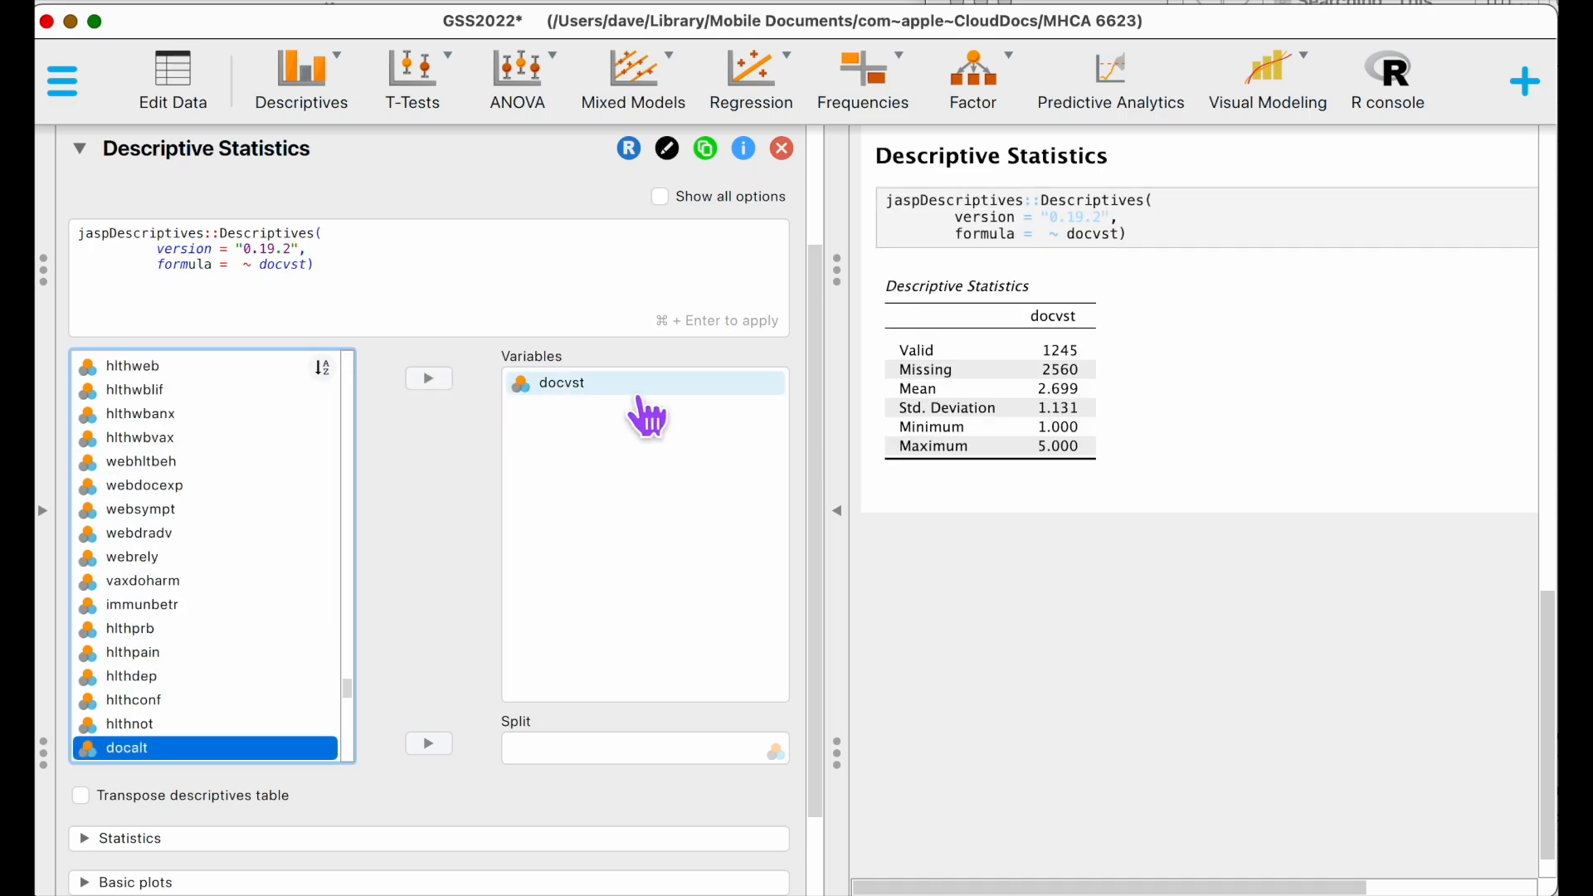
Add frequency tables to the docvst descriptive statistics.
{"action": "scroll", "coordinate": [116, 771], "scroll_direction": "down", "scroll_amount": 3}
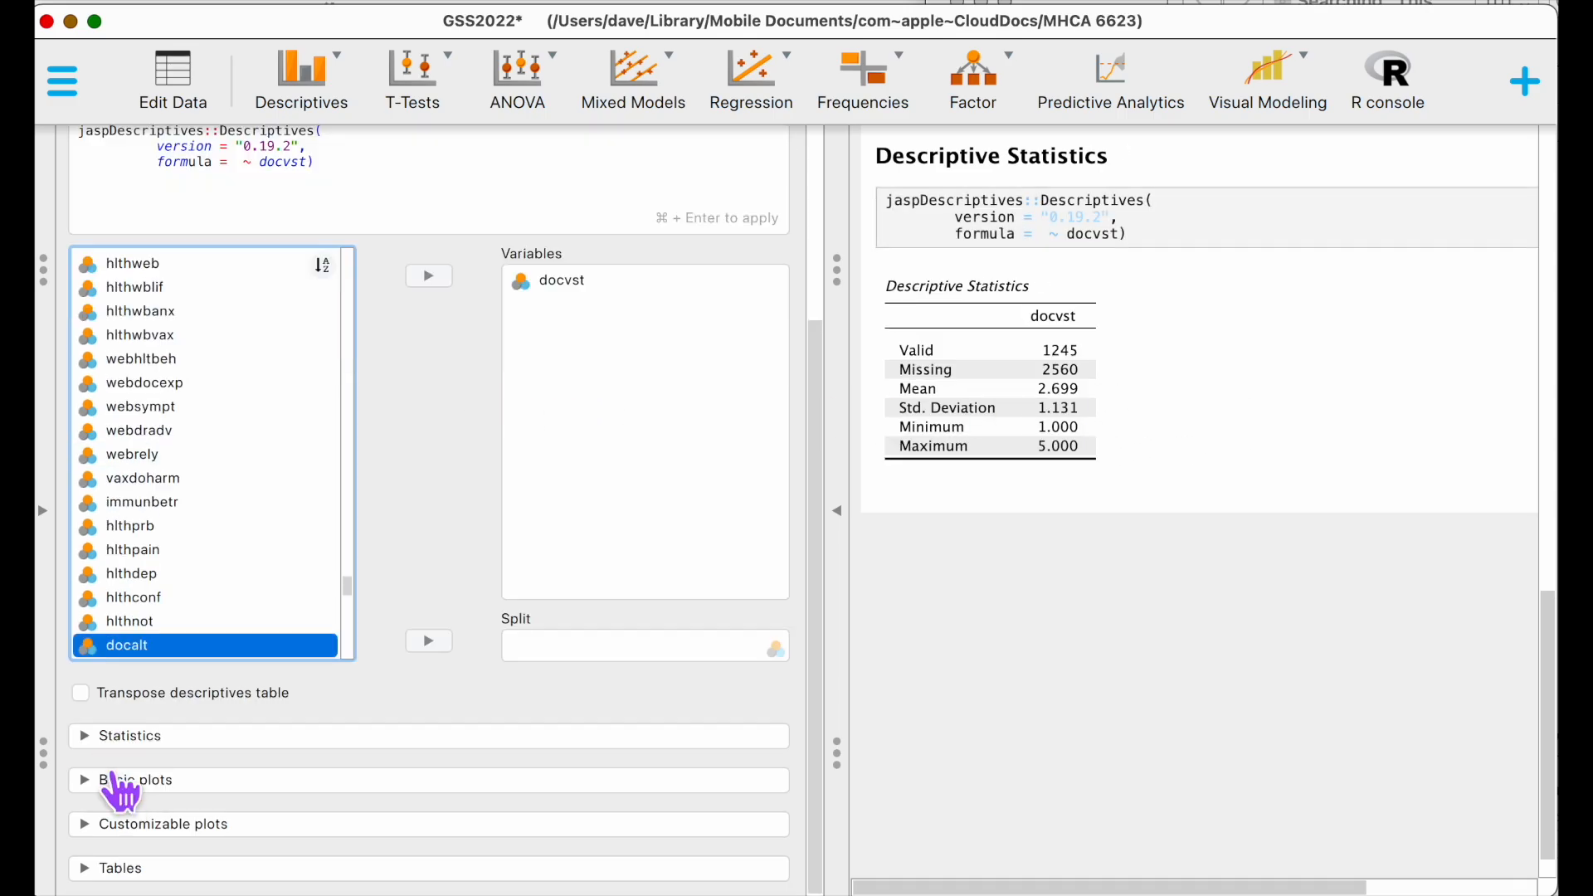
{"action": "left_click", "coordinate": [83, 869]}
{"action": "left_click", "coordinate": [81, 836]}
{"action": "scroll", "coordinate": [1278, 594], "scroll_direction": "down", "scroll_amount": 1}
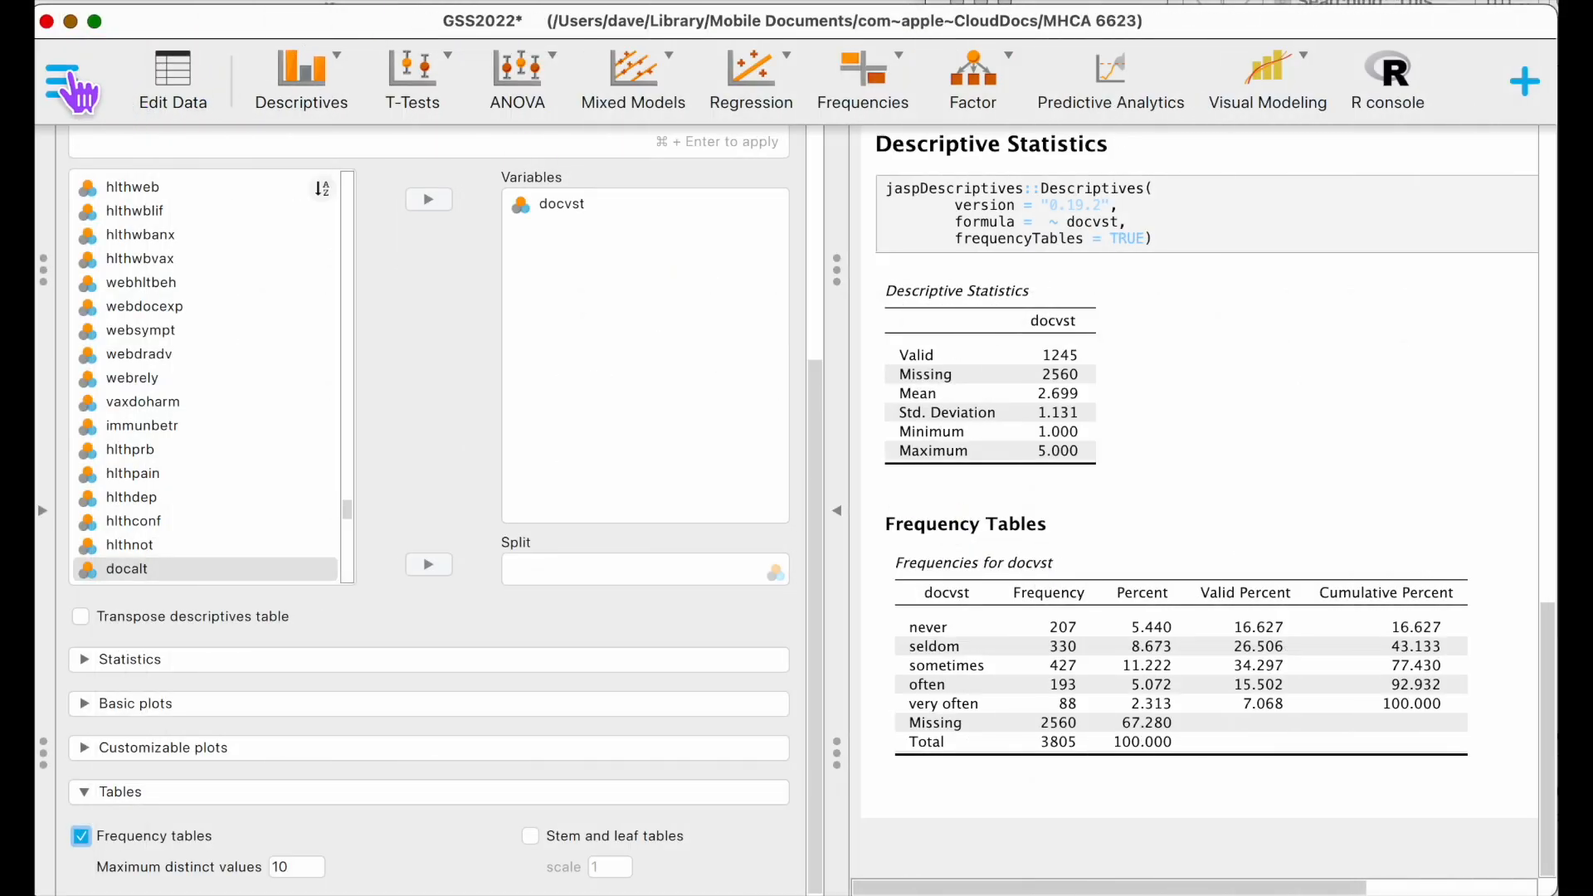
Switch to the data view, find the docvst column and open its variable settings.
{"action": "left_click", "coordinate": [185, 110]}
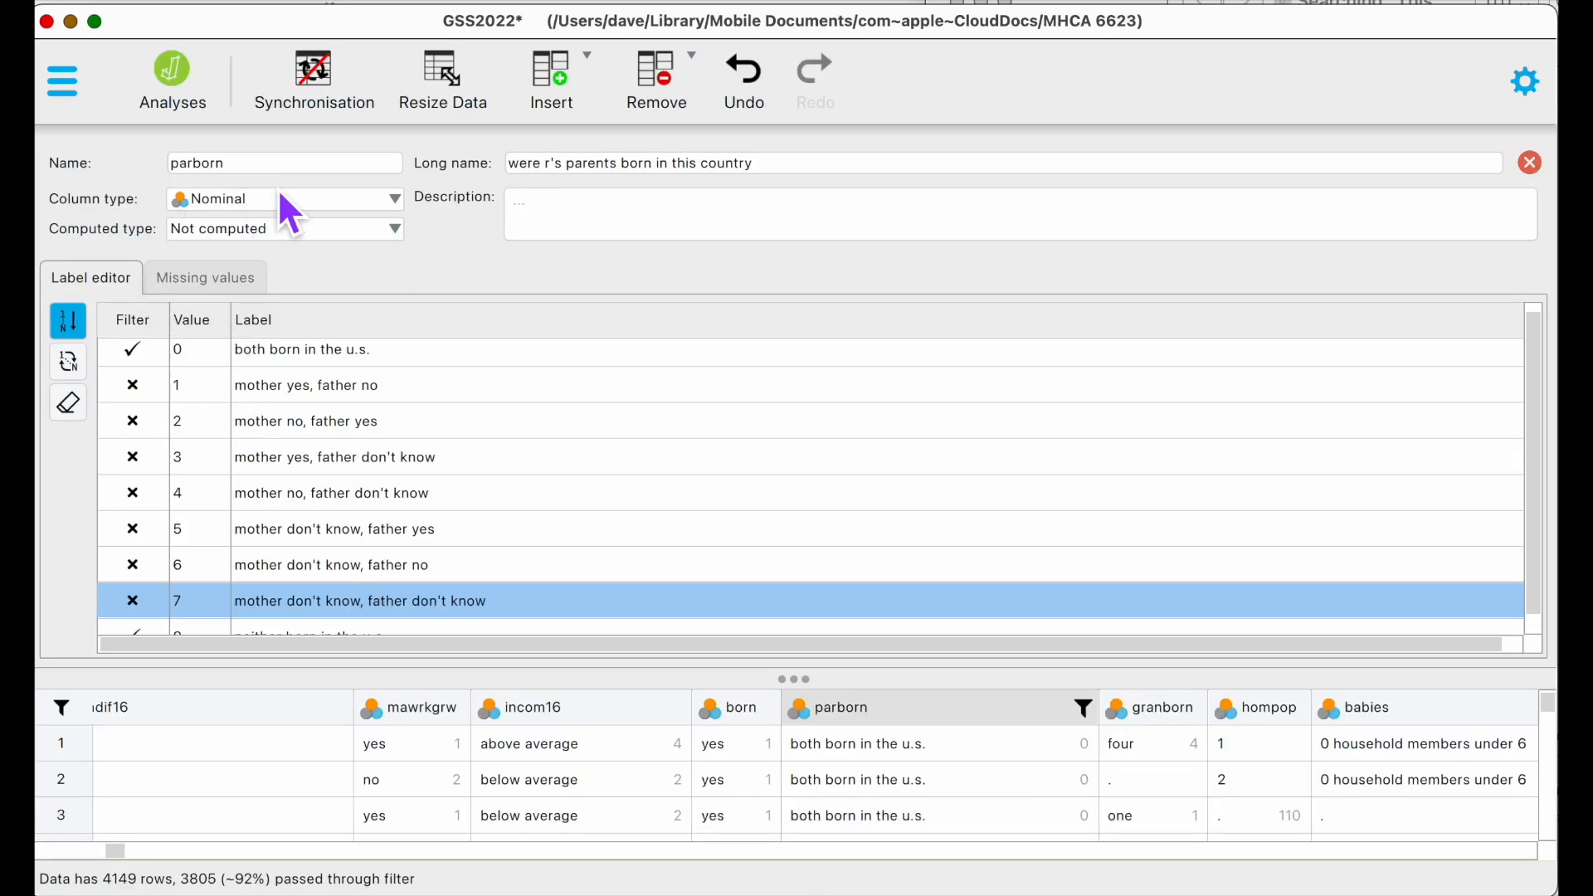
{"action": "left_click_drag", "start_coordinate": [335, 851], "coordinate": [1280, 868]}
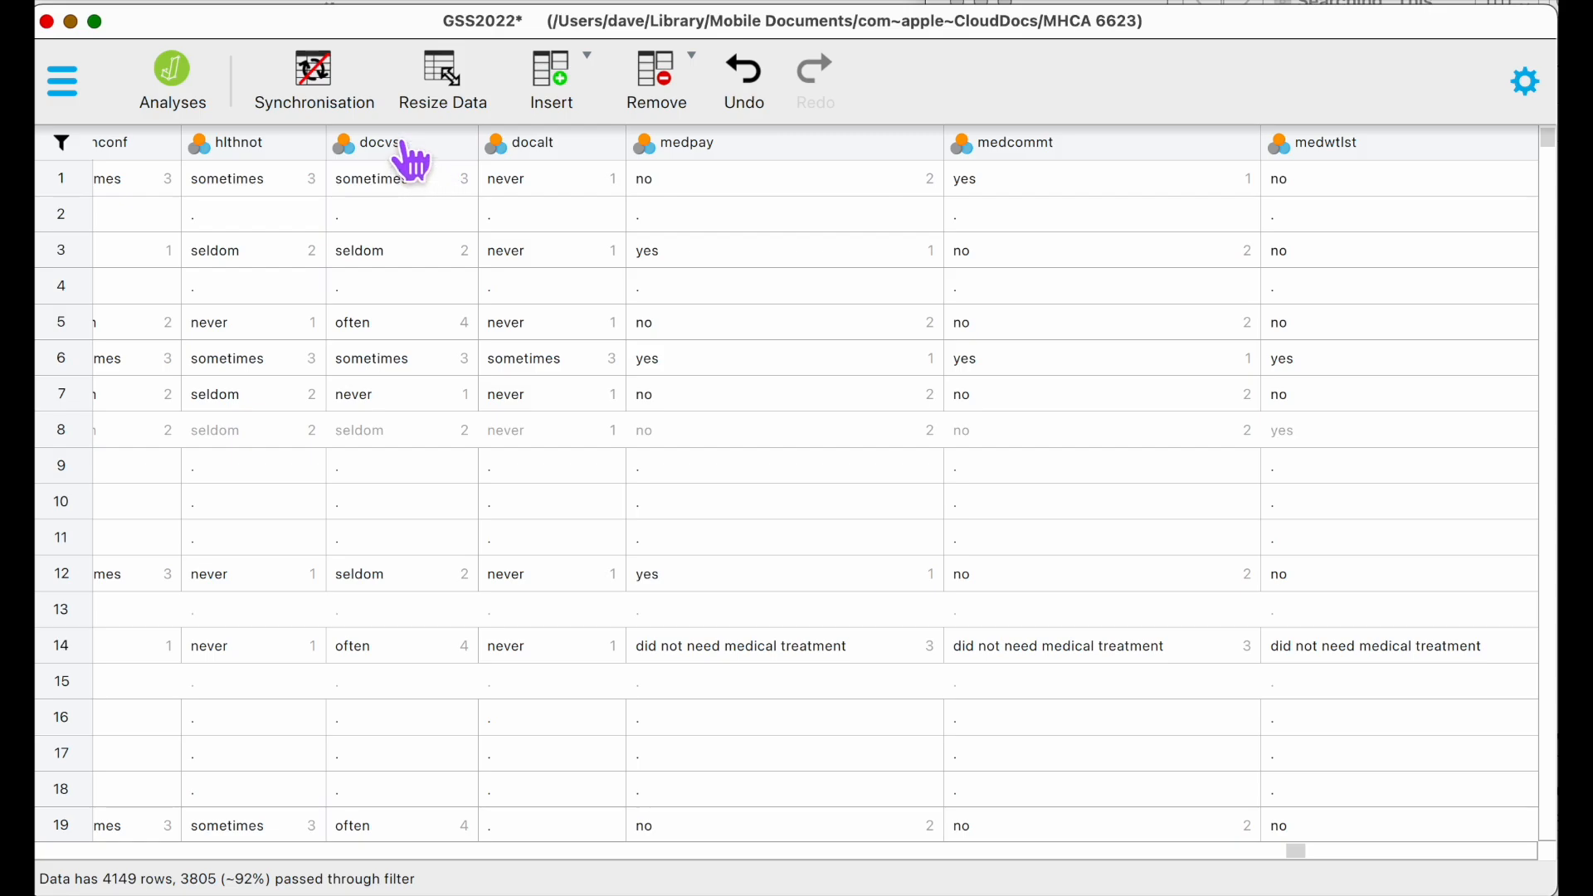
{"action": "double_click", "coordinate": [405, 146]}
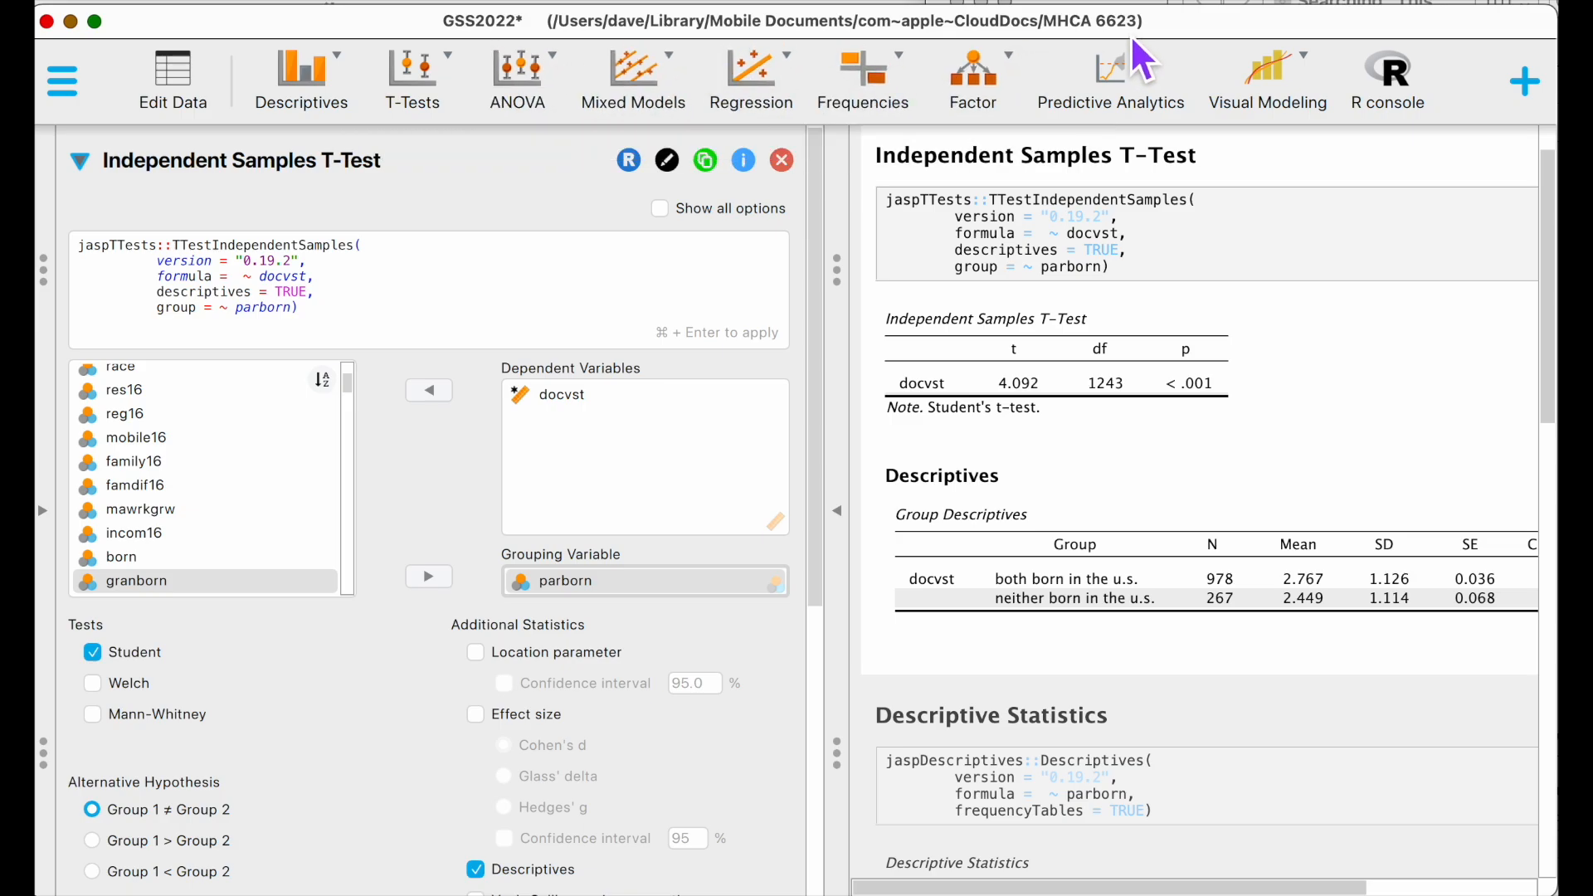
Create a classical Contingency Tables analysis with docvst in the rows and parborn in the columns.
{"action": "left_click", "coordinate": [863, 83]}
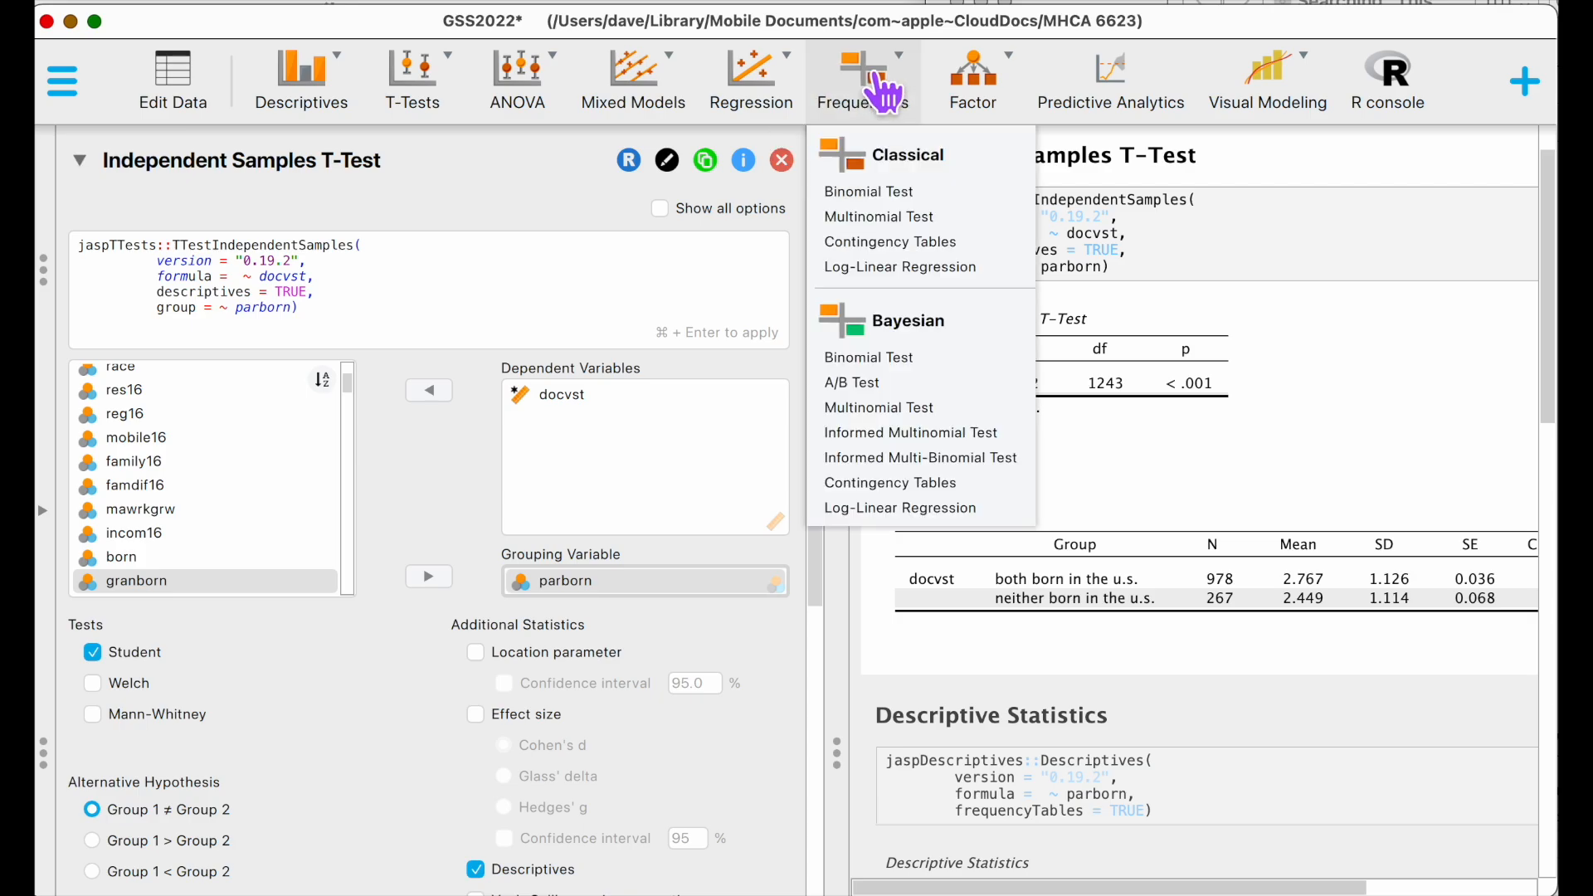
{"action": "left_click", "coordinate": [861, 239]}
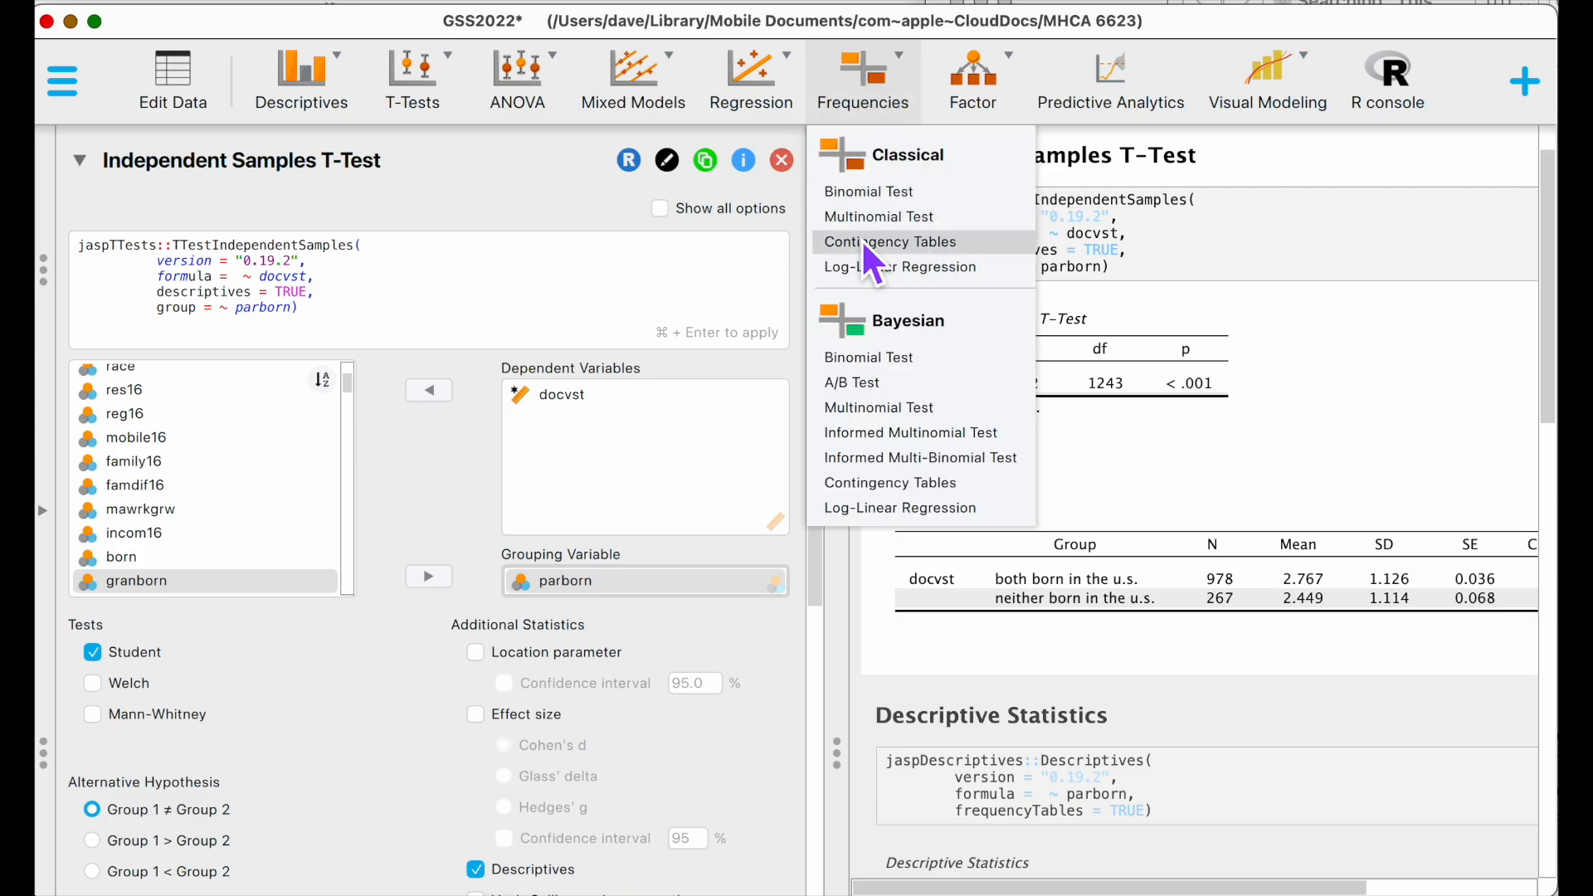
{"action": "left_click", "coordinate": [247, 524]}
{"action": "type", "text": "par"}
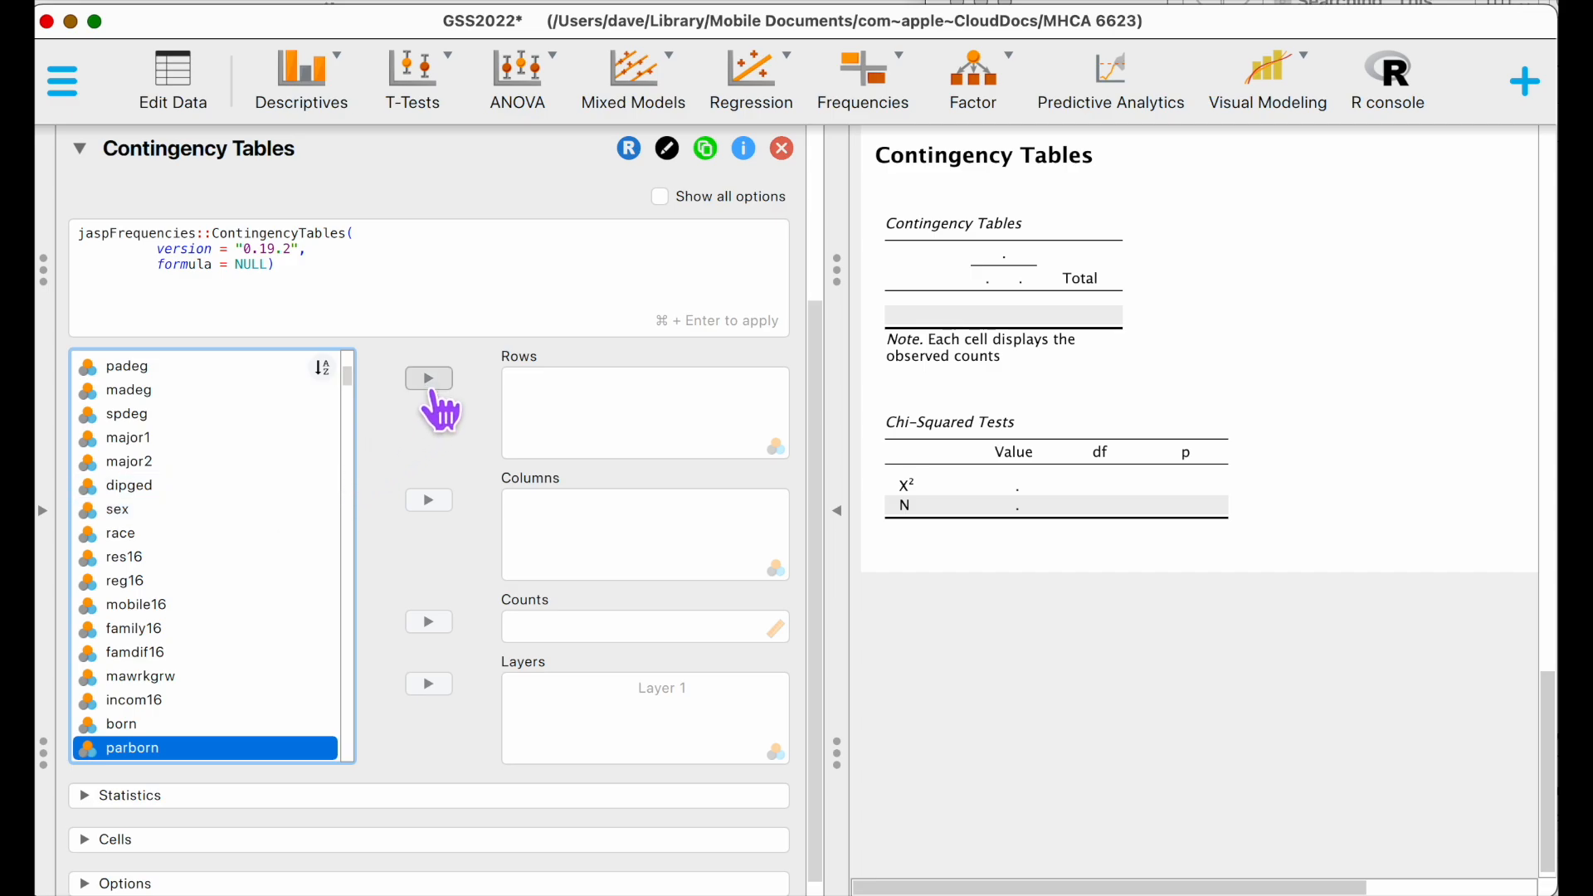
{"action": "left_click", "coordinate": [429, 499]}
{"action": "left_click", "coordinate": [166, 486]}
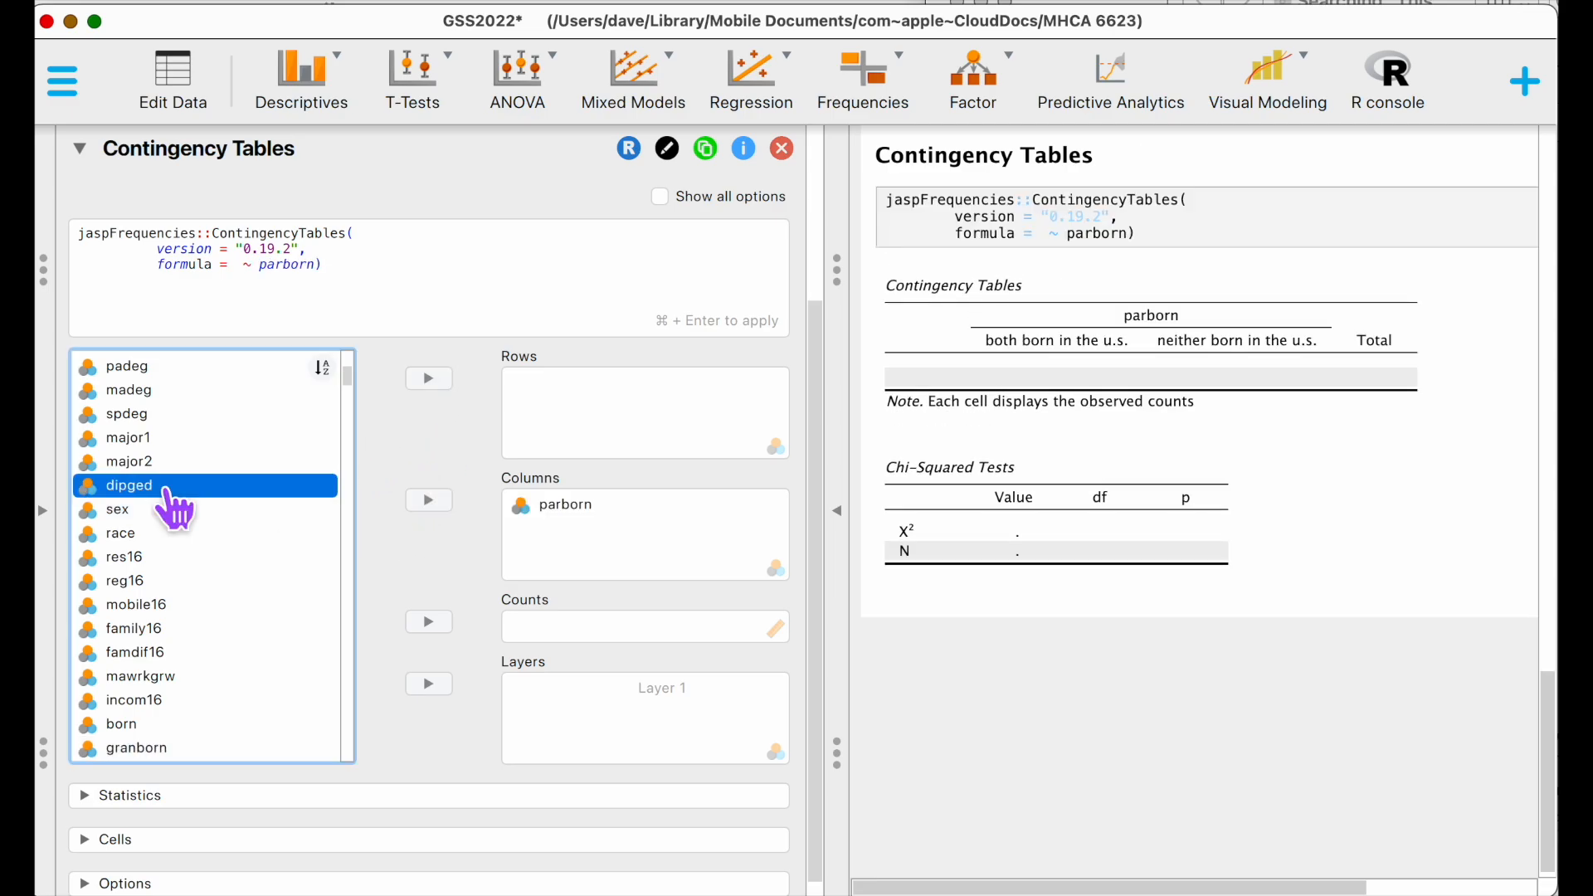
{"action": "type", "text": "doc"}
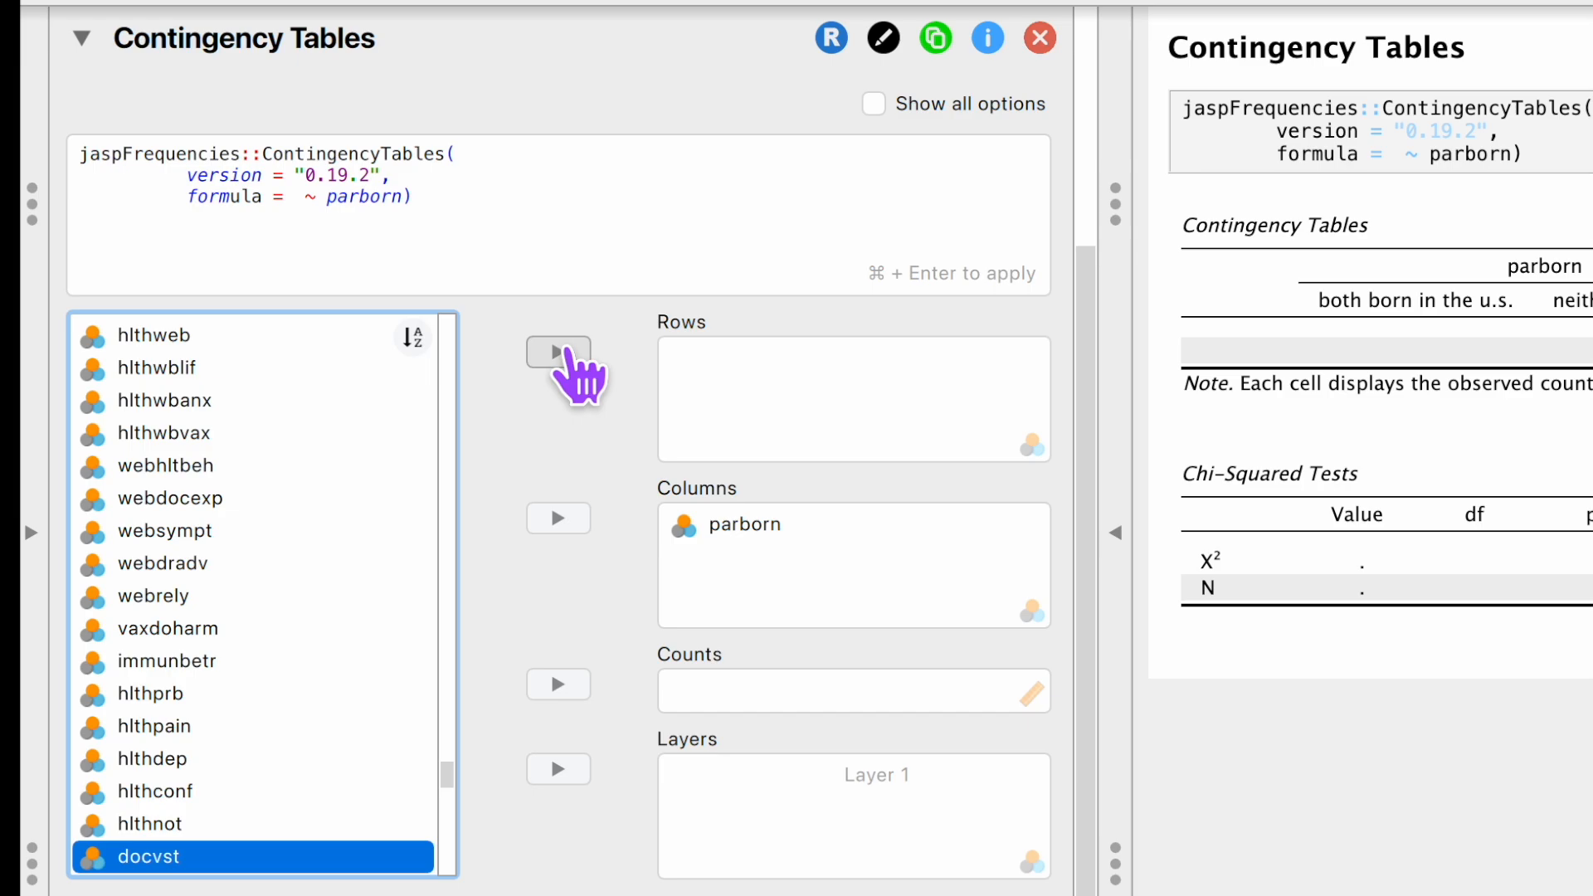
{"action": "left_click", "coordinate": [429, 377]}
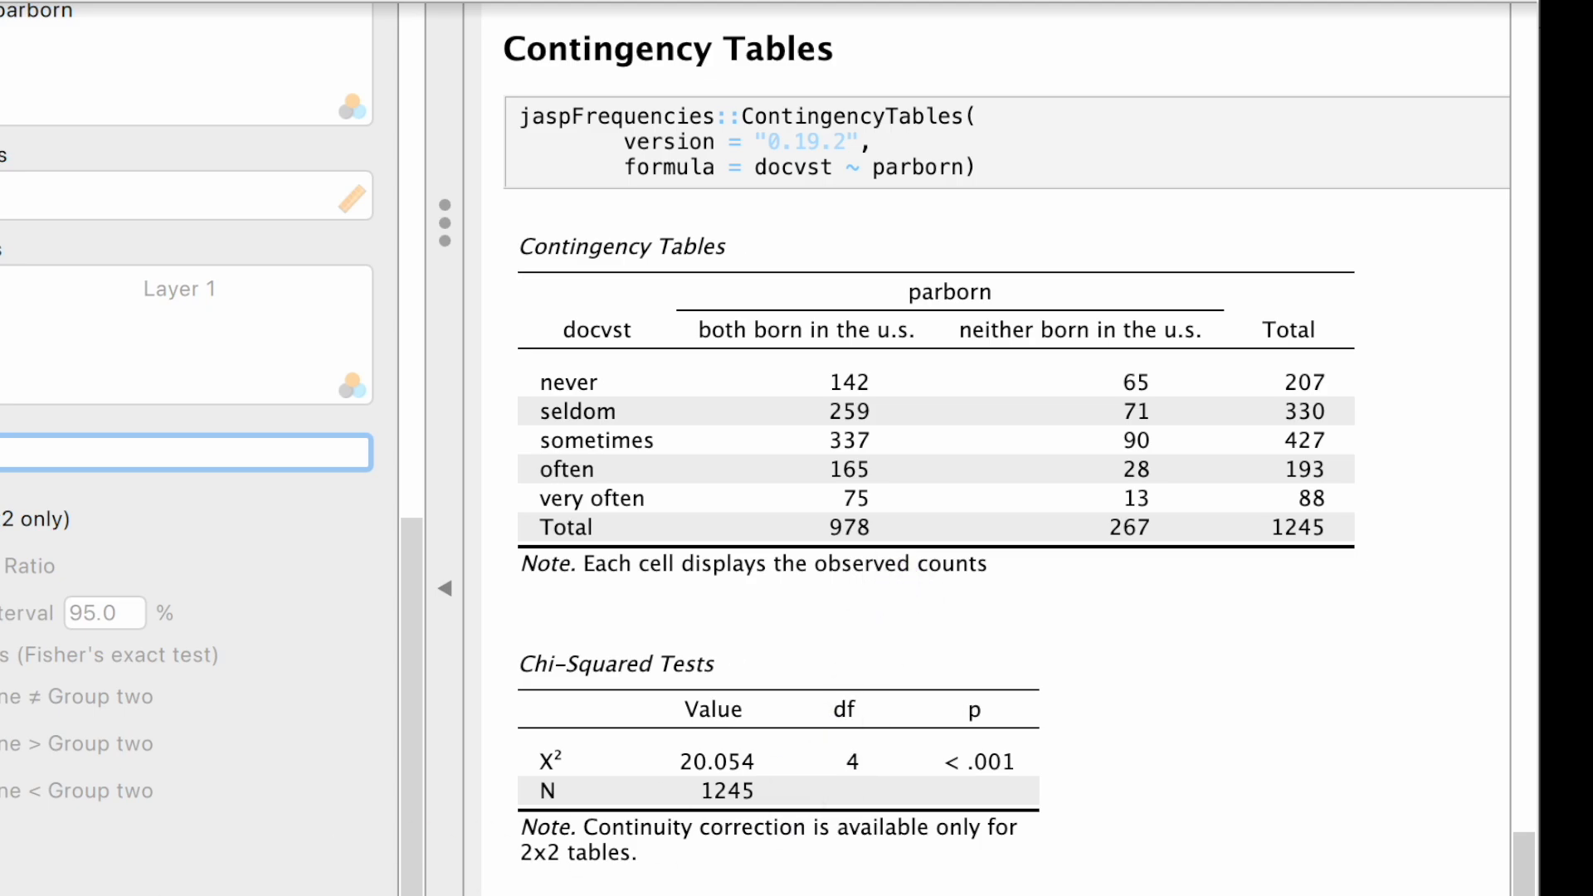
Show column percentages in the cells of the docvst by parborn contingency table.
{"action": "left_click", "coordinate": [186, 697]}
{"action": "scroll", "coordinate": [199, 448], "scroll_direction": "down", "scroll_amount": 5}
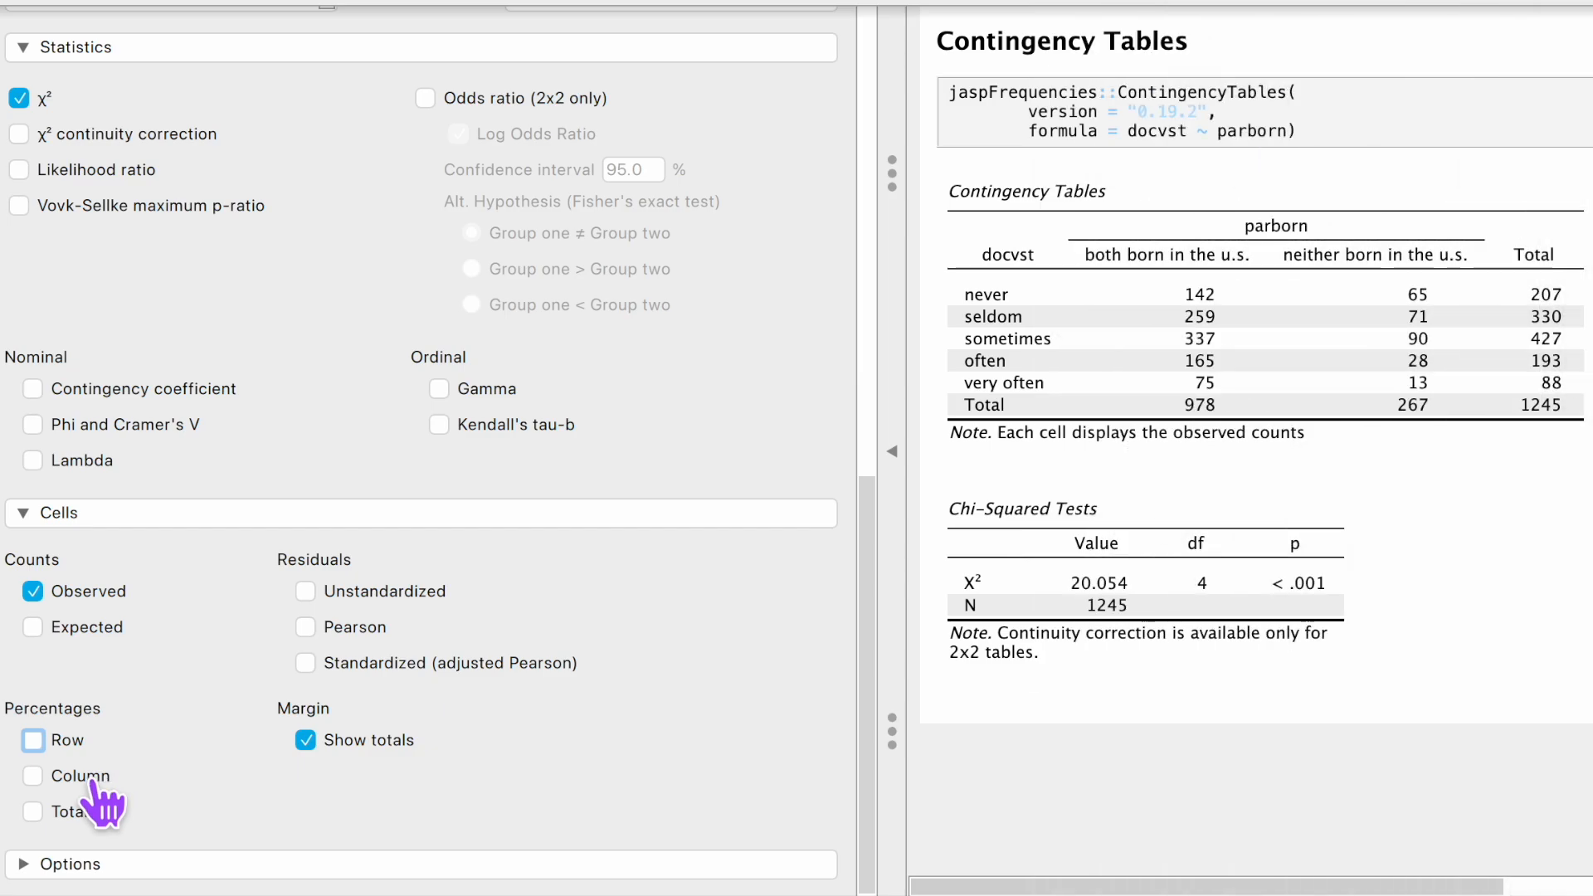
{"action": "left_click", "coordinate": [96, 784]}
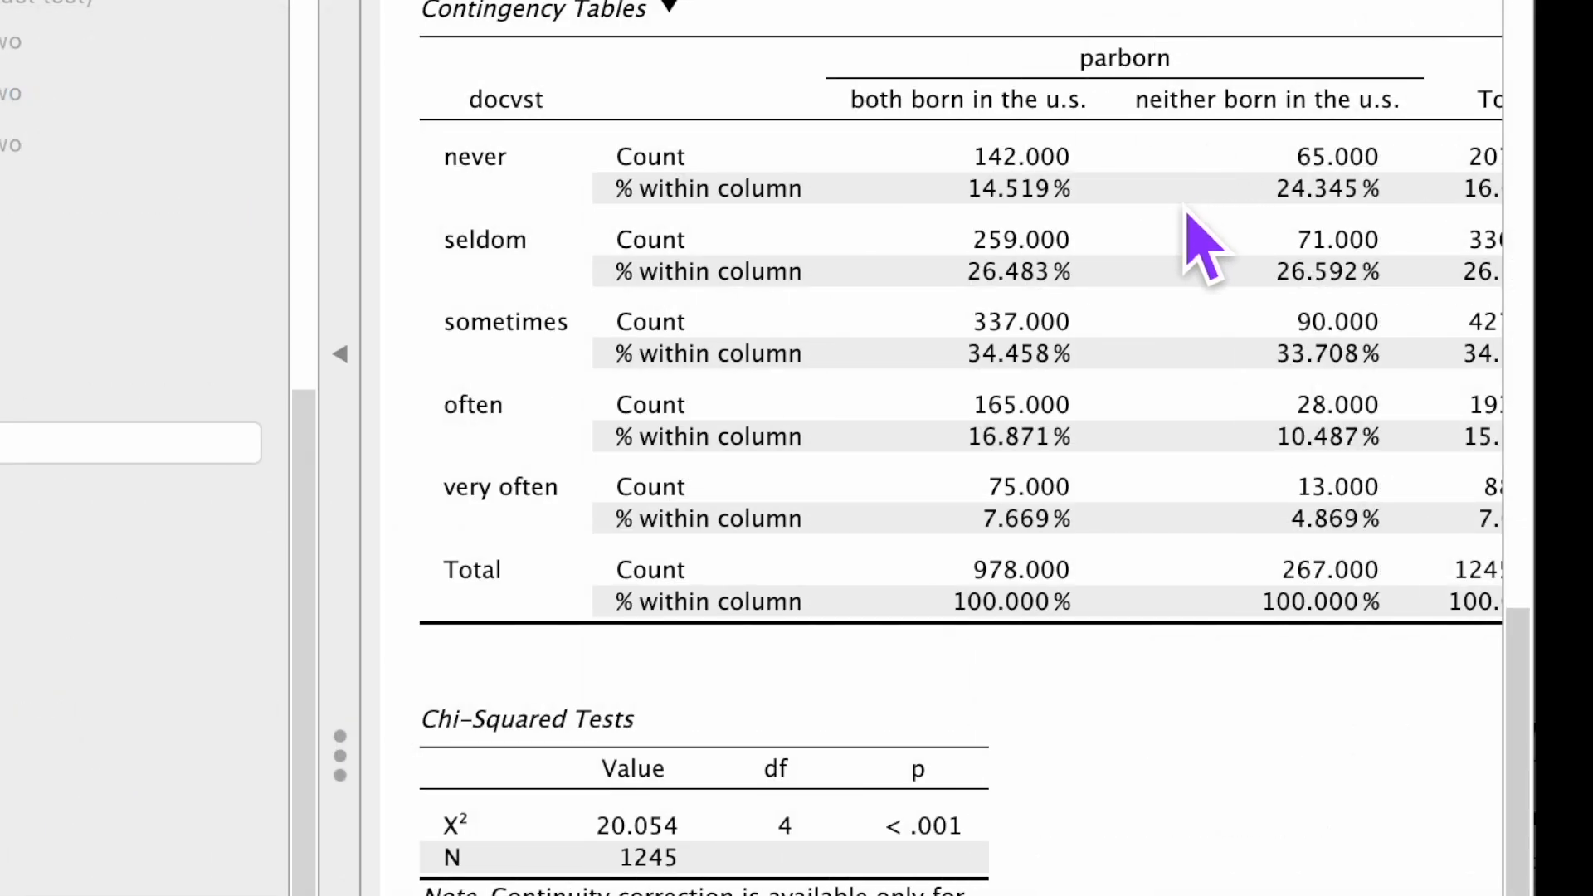